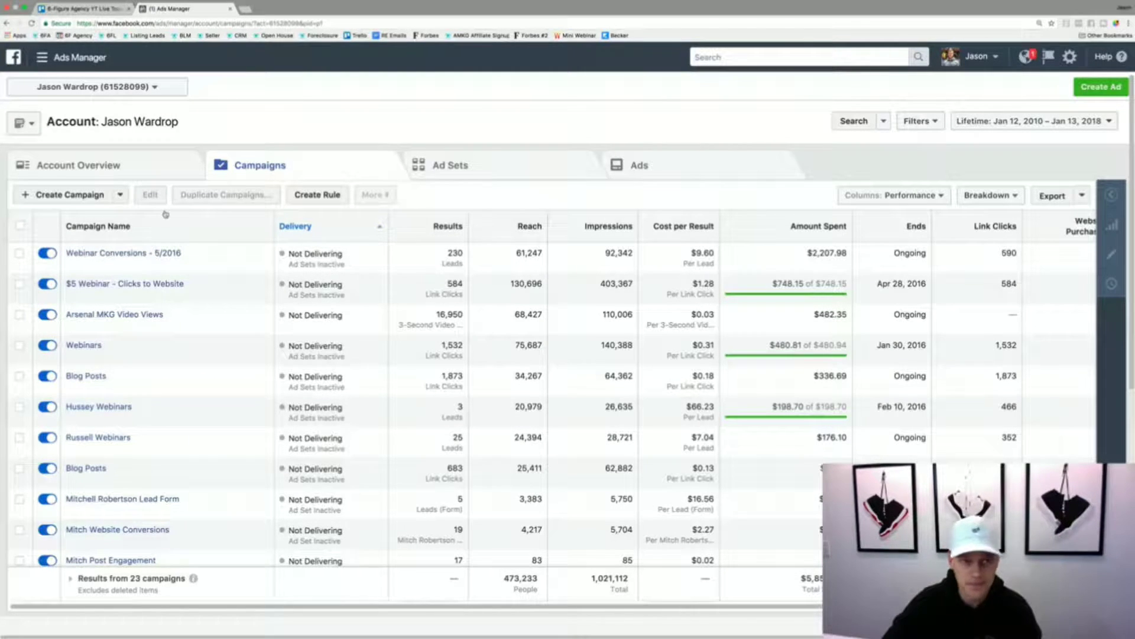
- Start a fresh ad campaign, discarding the saved draft, and choose Traffic as the marketing objective
click(80, 197)
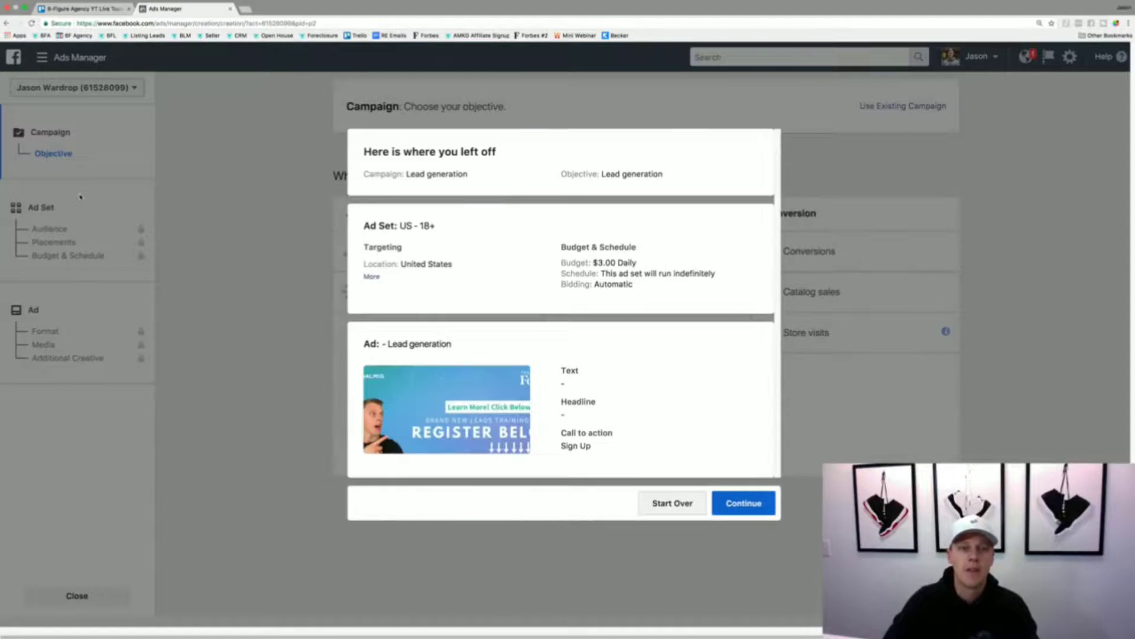
click(669, 506)
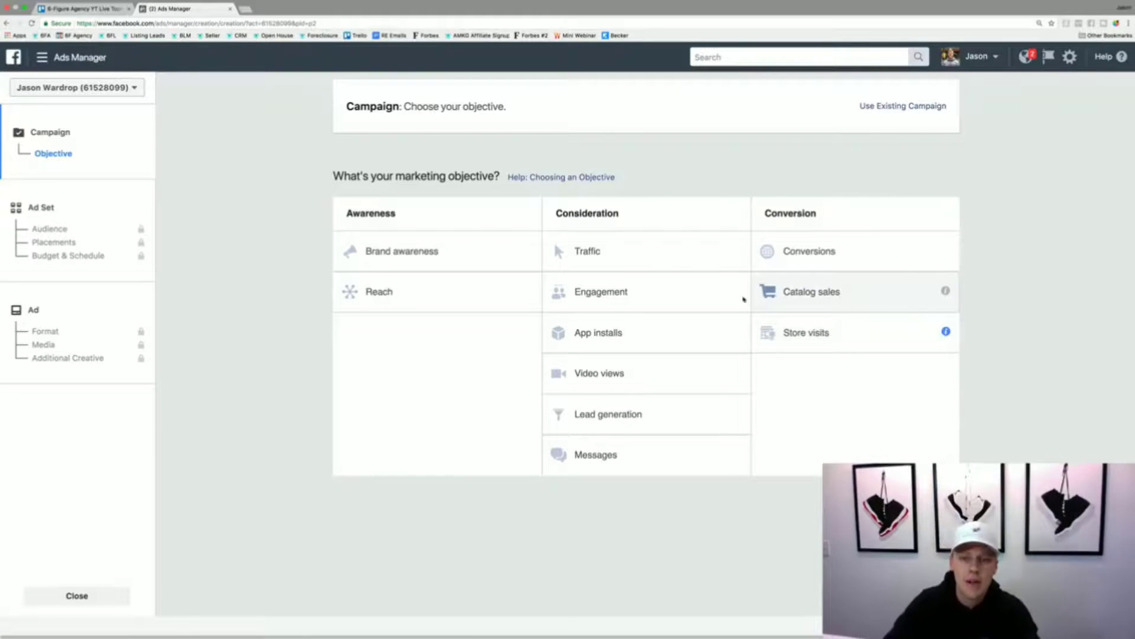
click(622, 251)
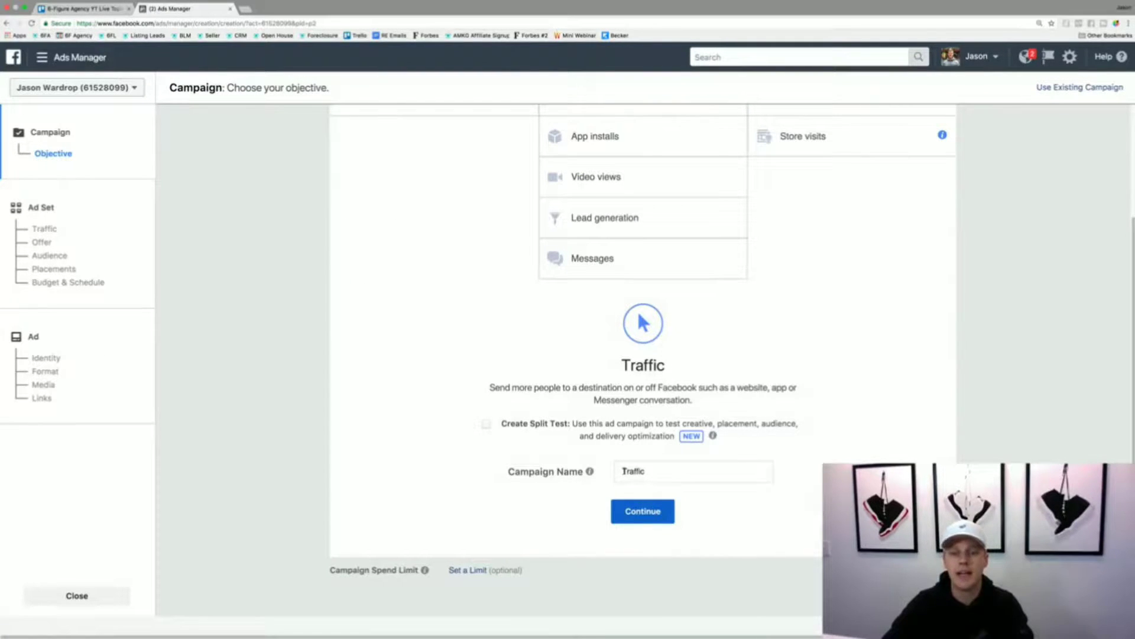
- Name the campaign "Demo Traffic Campaign" and continue to the ad set setup
drag(666, 471, 607, 472)
text(Demo )
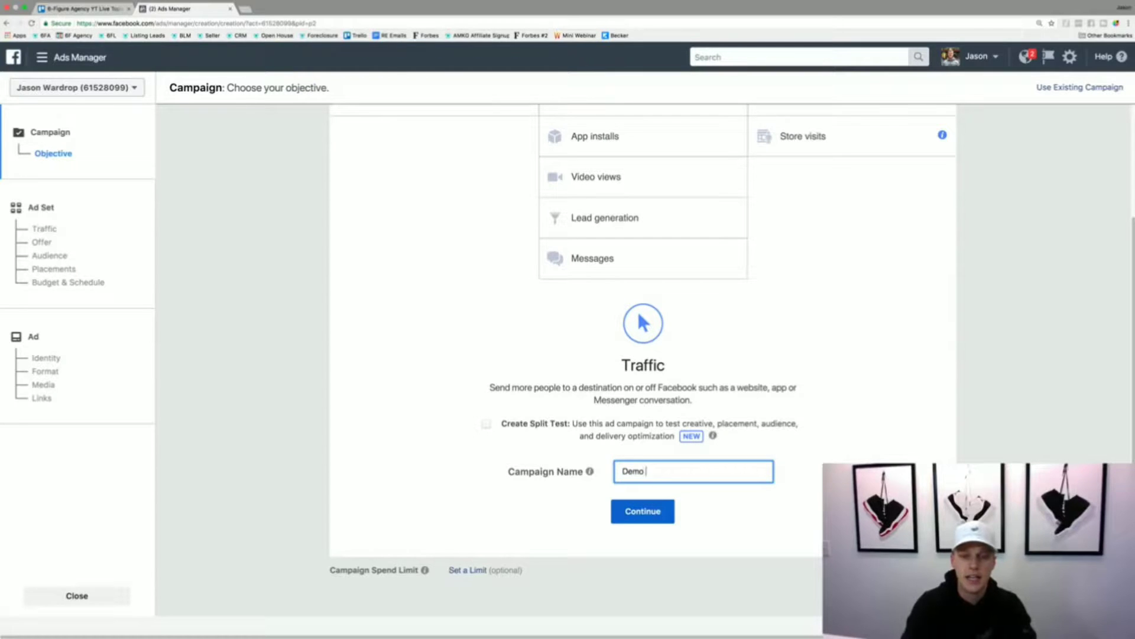
text(Traffic Campaign)
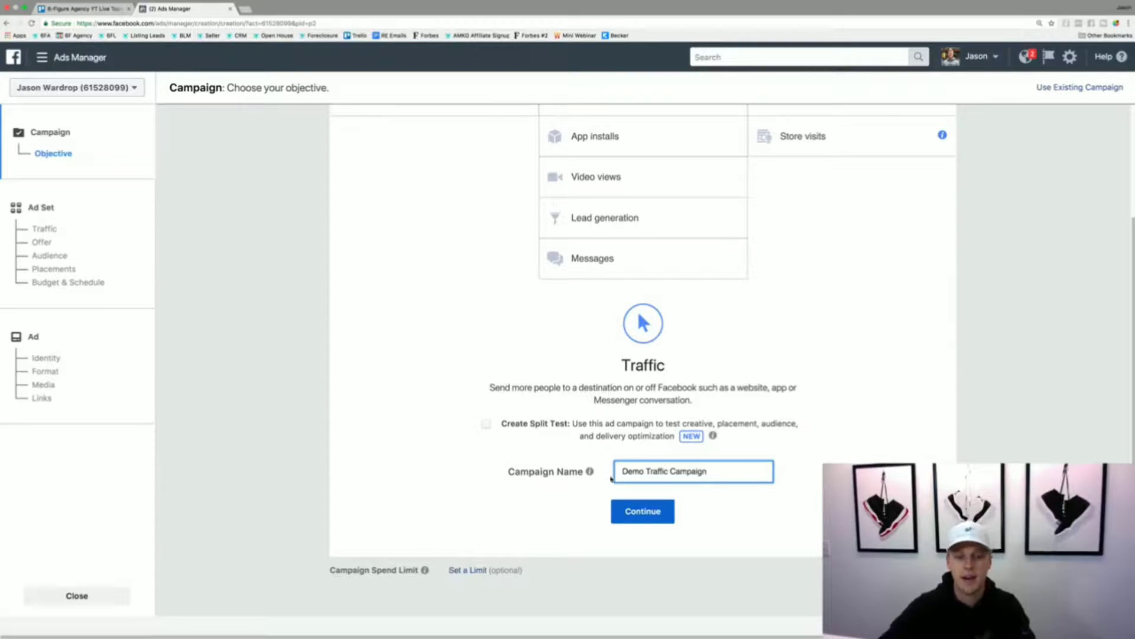
click(640, 511)
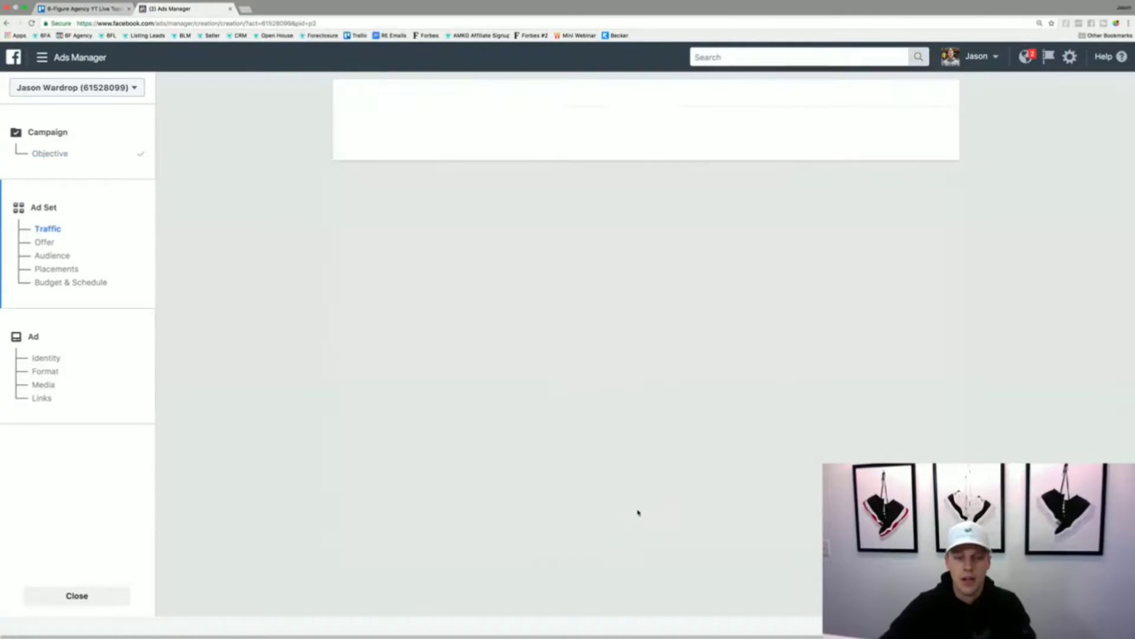
- Look through the ad set settings and the campaign objective page, ending back at the ad set setup
scroll(638, 511, down, 15)
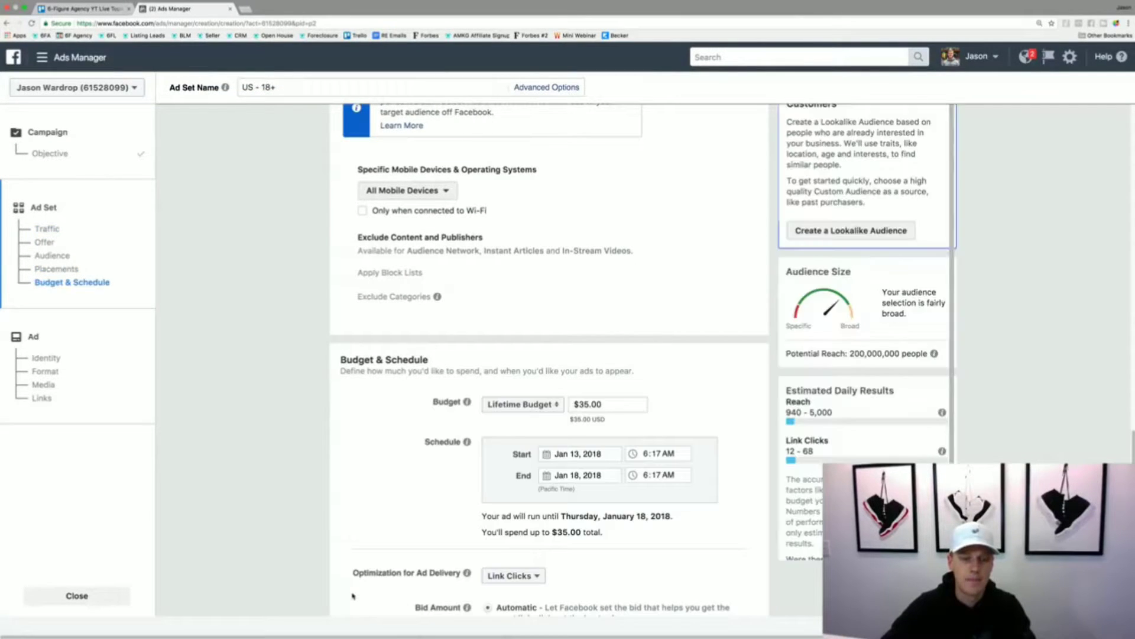
scroll(353, 595, down, 4)
click(353, 596)
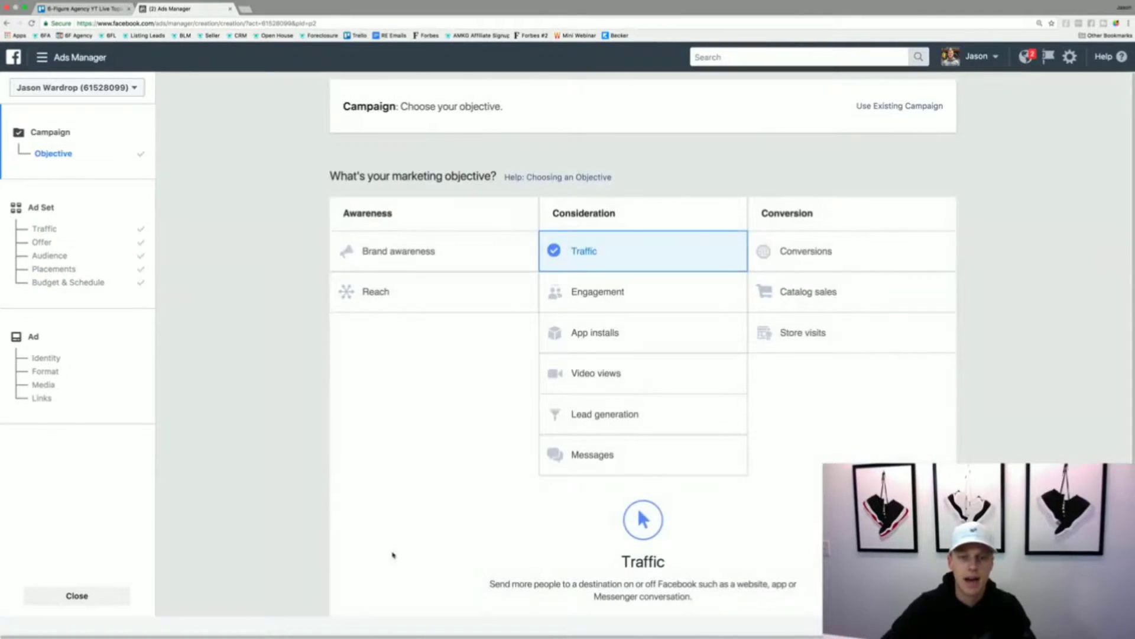
scroll(414, 532, down, 5)
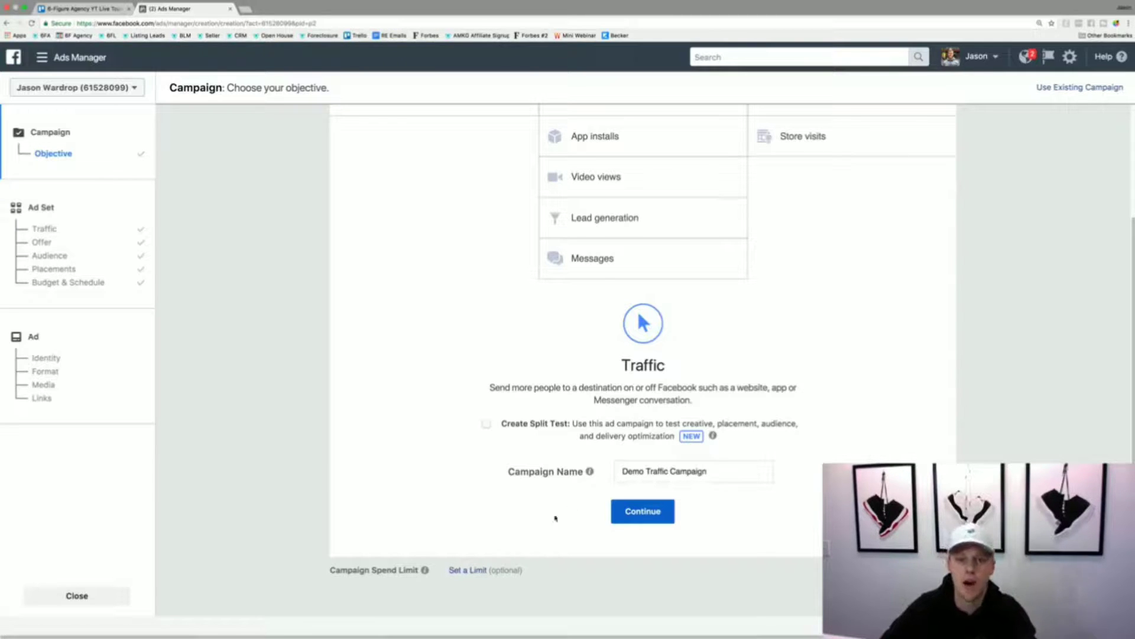
click(645, 512)
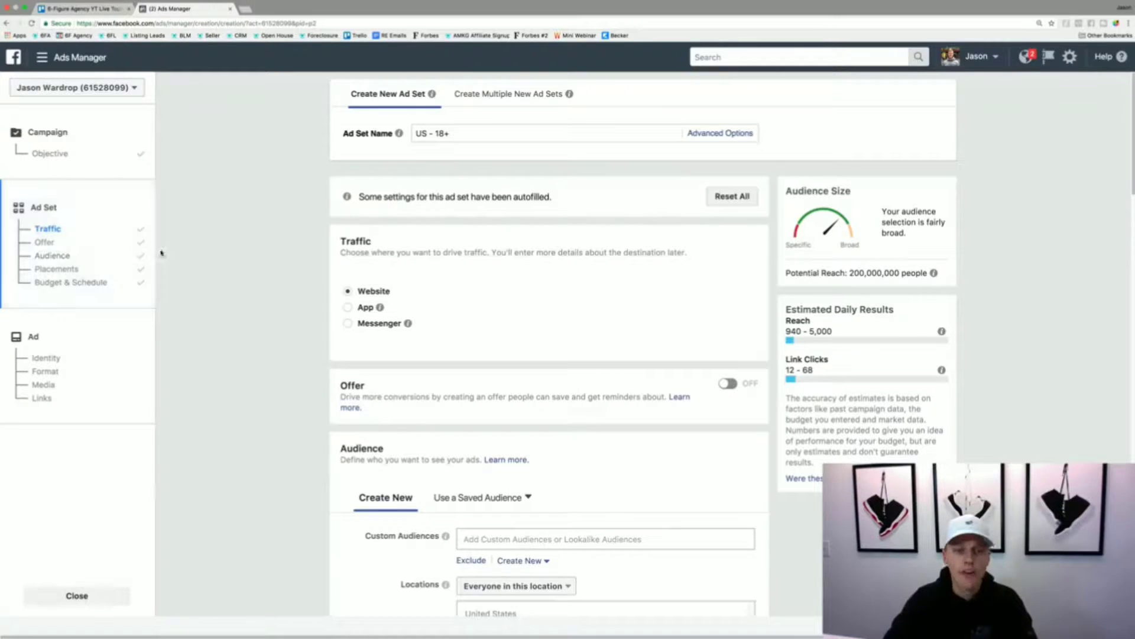
- Replace the ad set name with "Demo Traffic Ad Set -" and check the audience's potential reach
triple_click(481, 136)
text(Demo T)
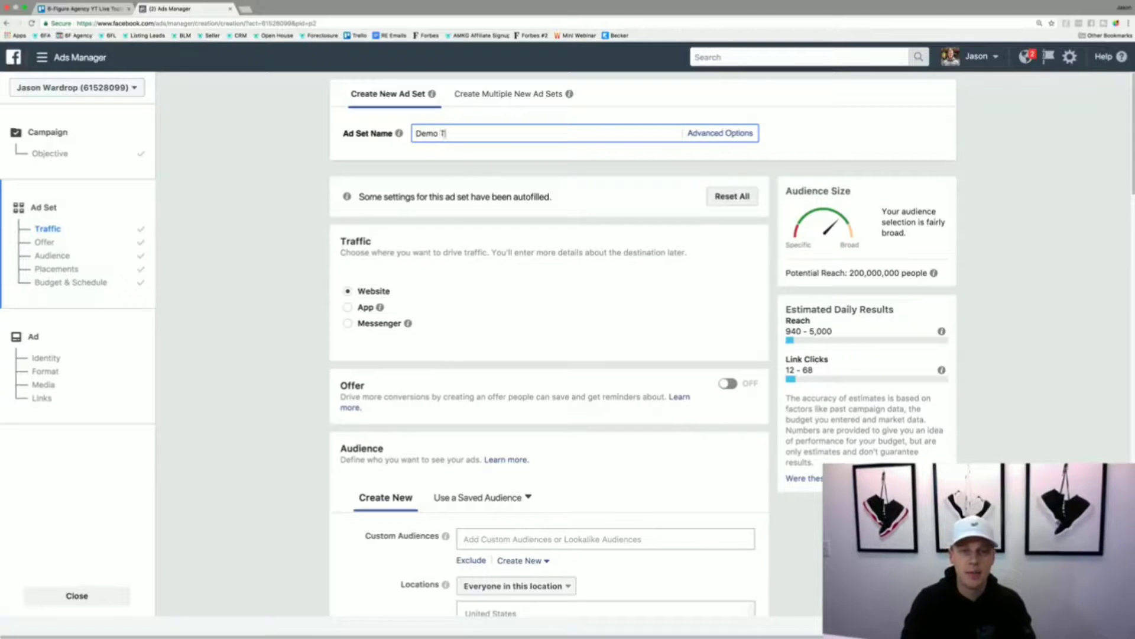
text(raffic A)
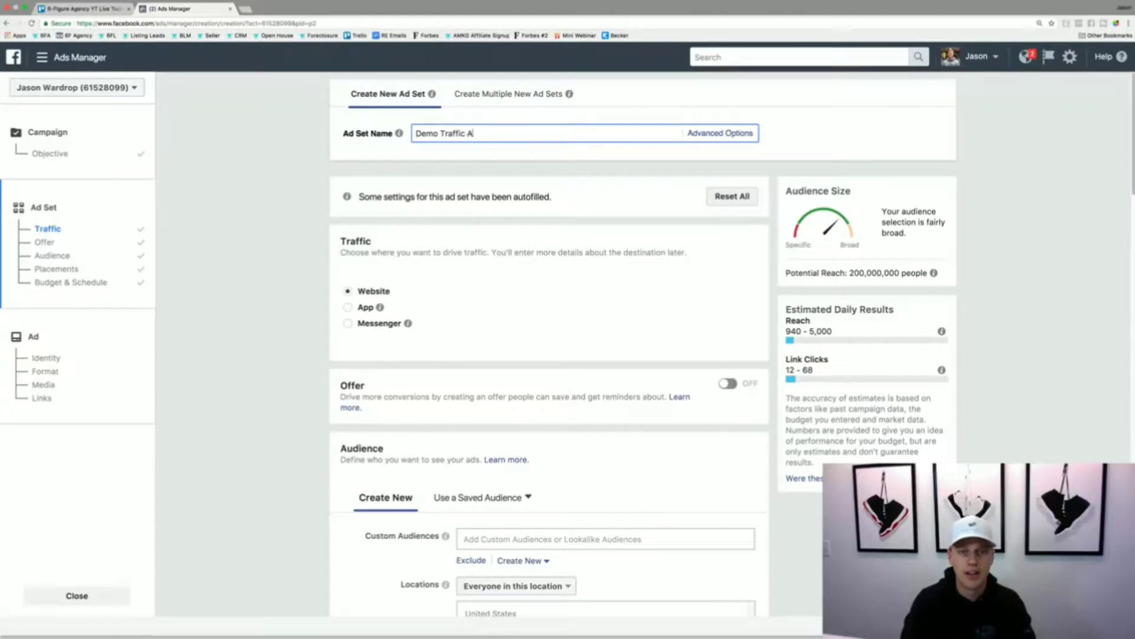
text(d Set -)
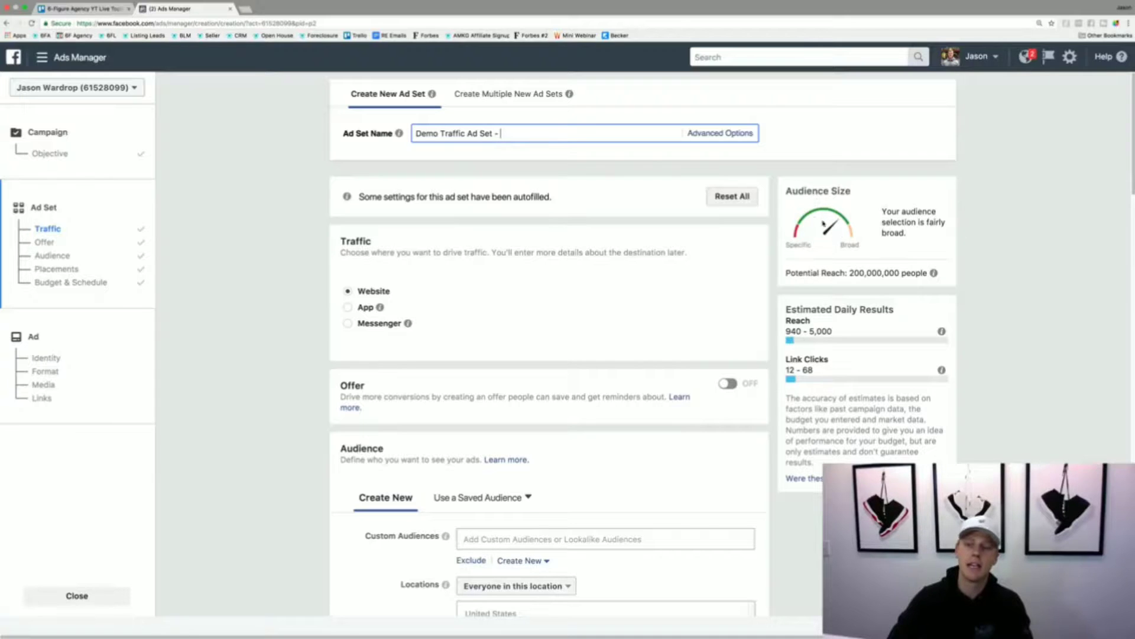
drag(850, 272, 900, 267)
click(898, 268)
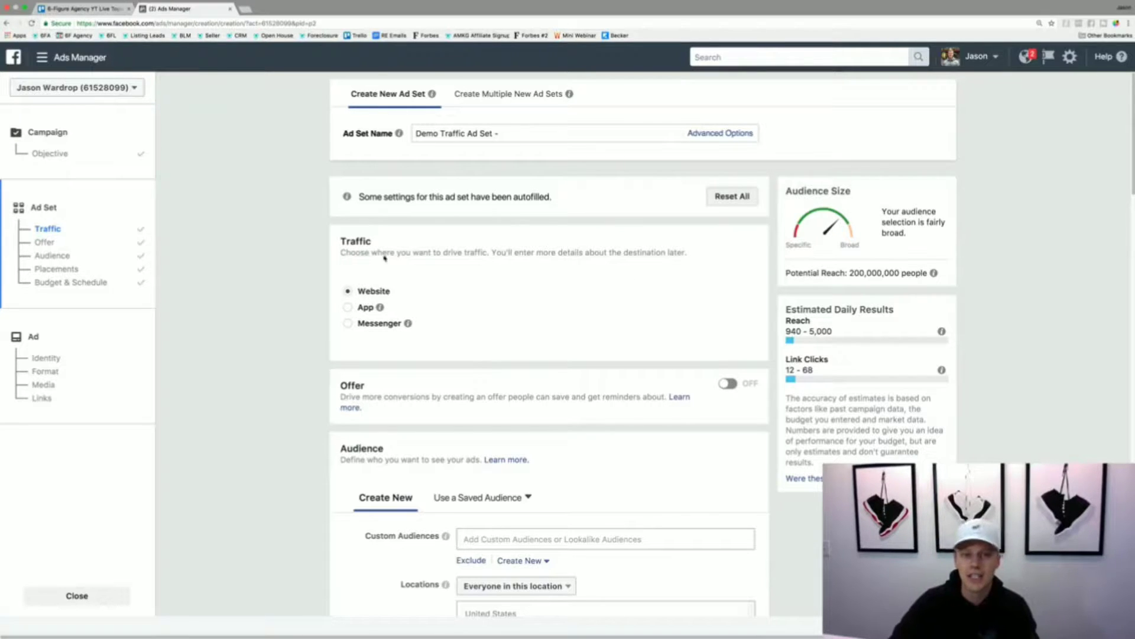
- Replace United States with Orlando, Florida as the targeted location of the new audience
scroll(367, 320, down, 3)
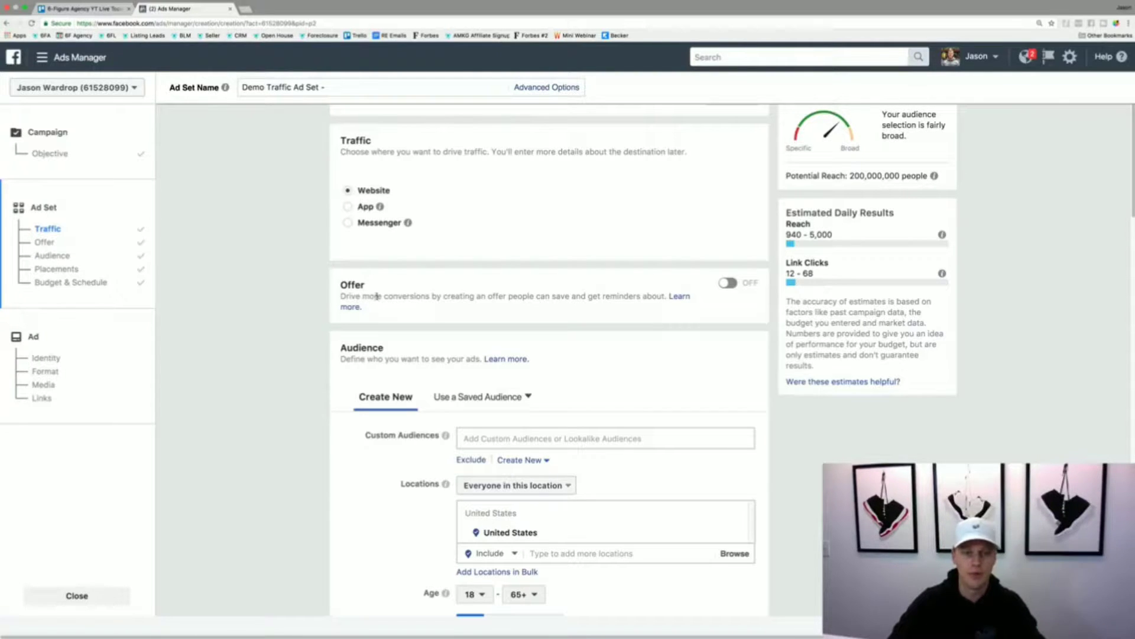
scroll(386, 383, down, 1)
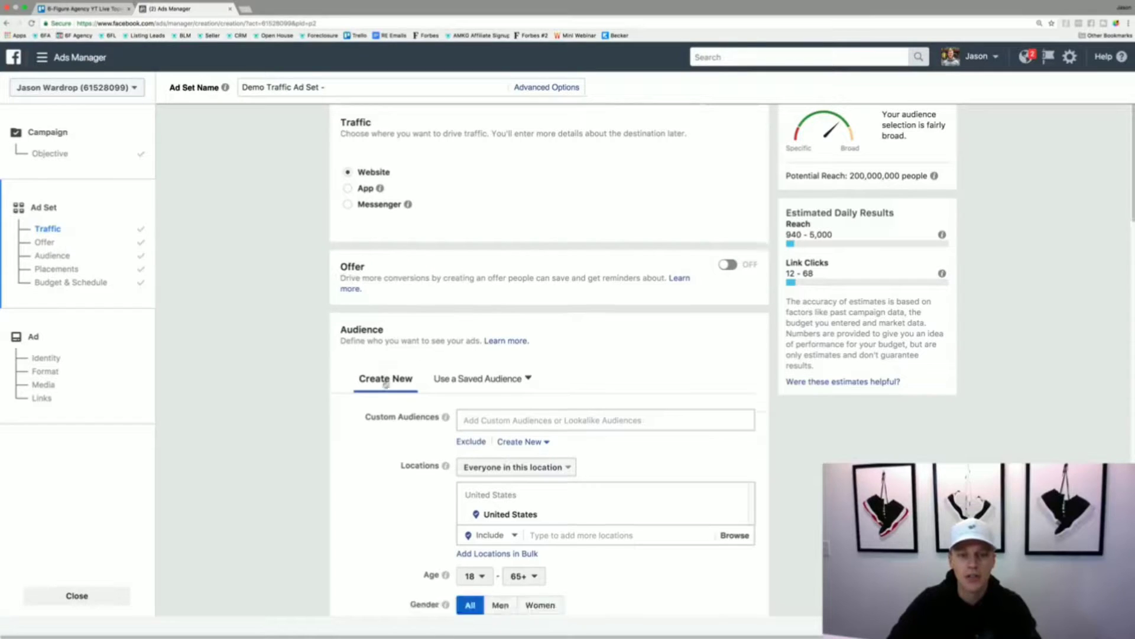
scroll(385, 383, down, 3)
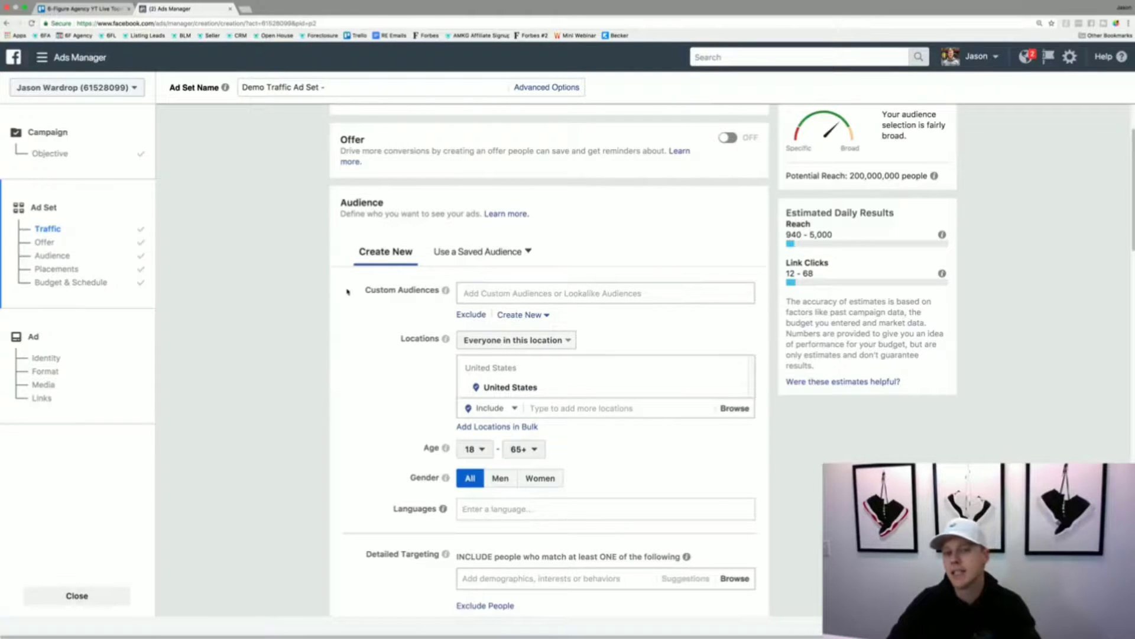
drag(359, 291, 454, 288)
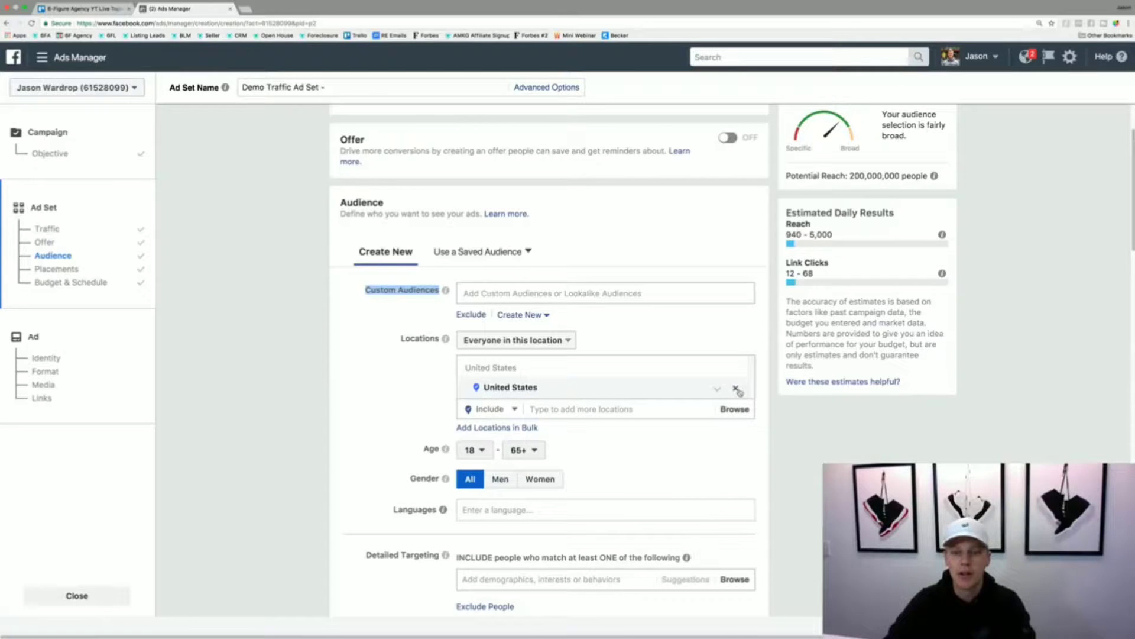
click(736, 389)
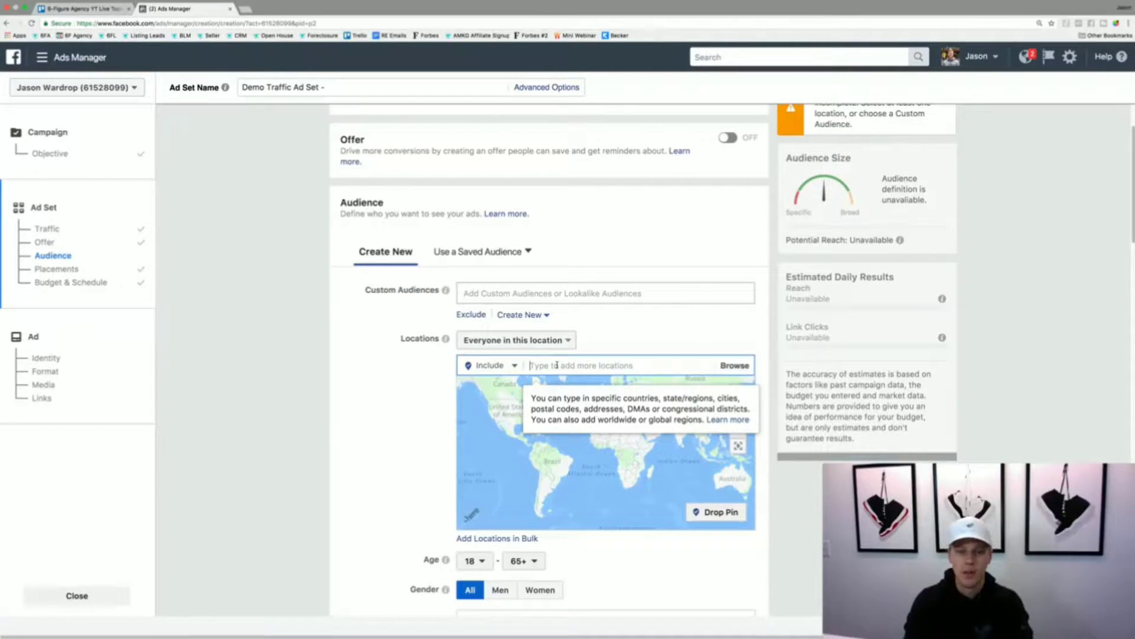
text(Orlando Fl)
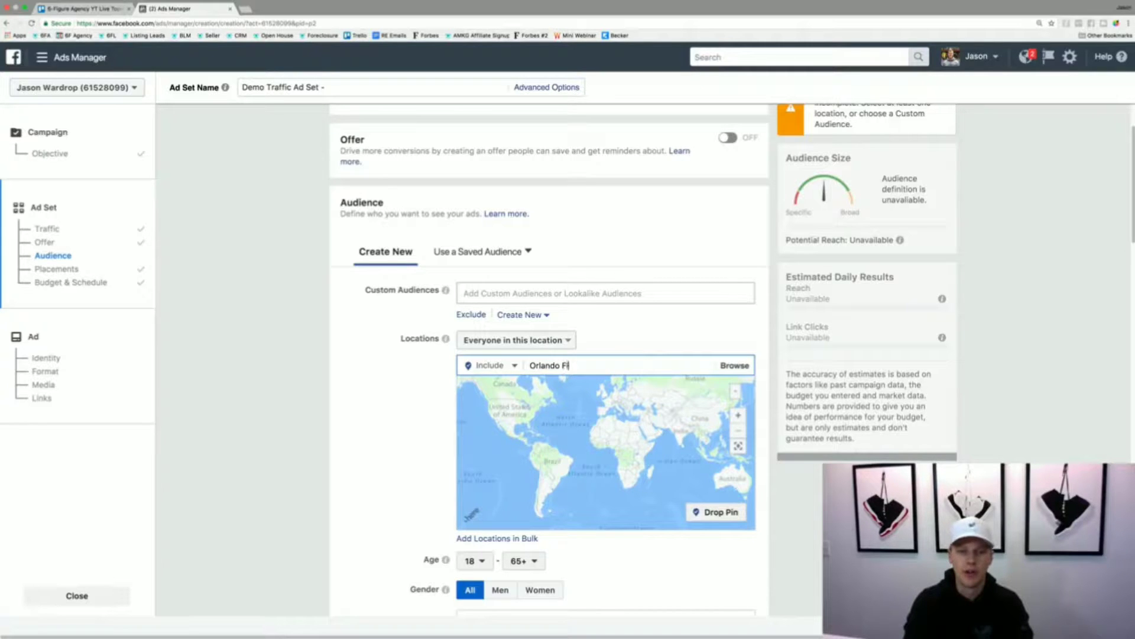
text(orida)
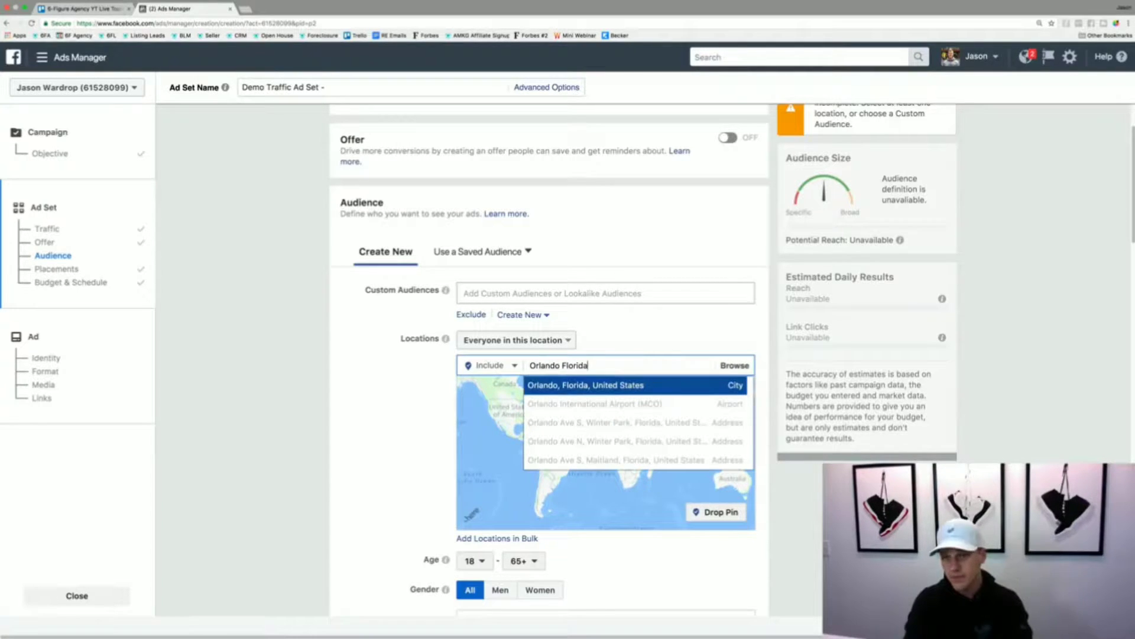
key(Return)
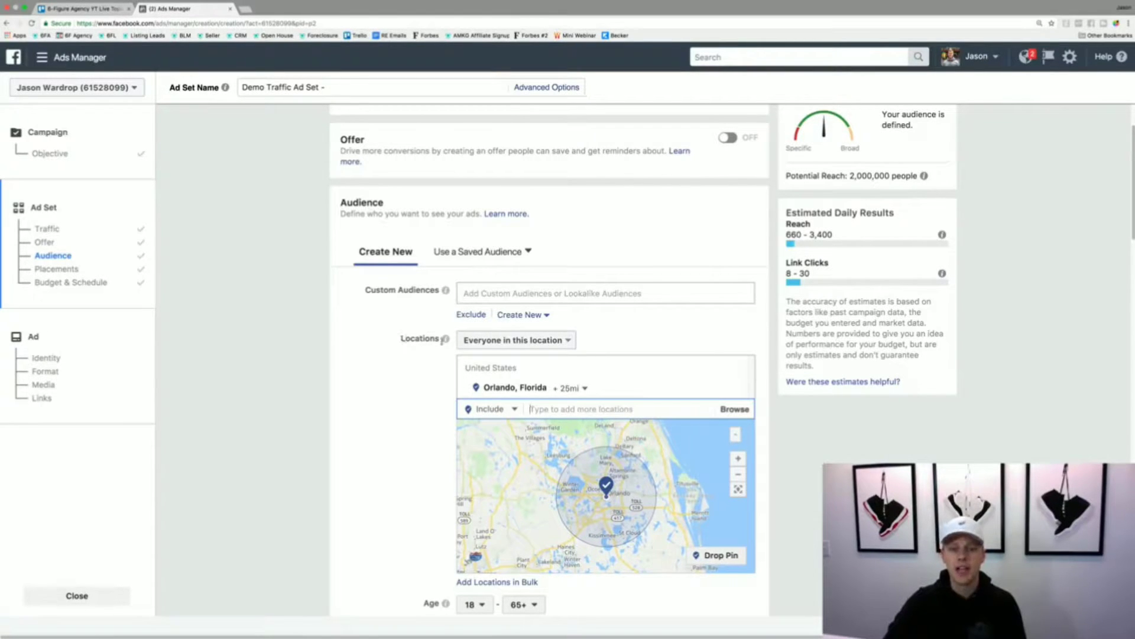
- Limit the location targeting to people who live in this location and check the potential reach
click(523, 341)
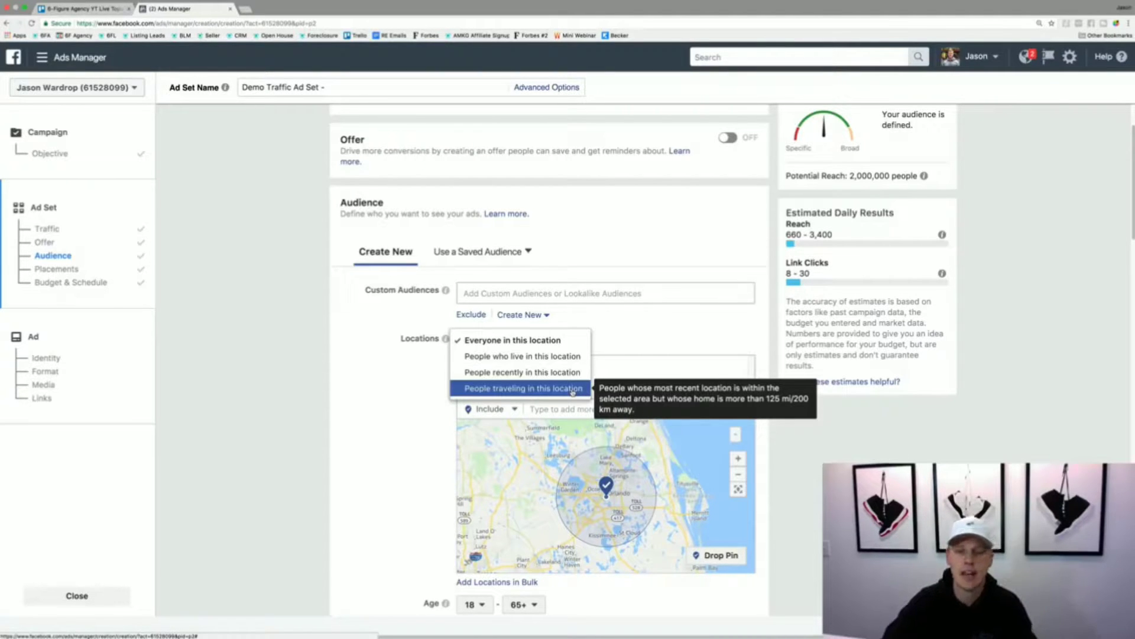
click(568, 357)
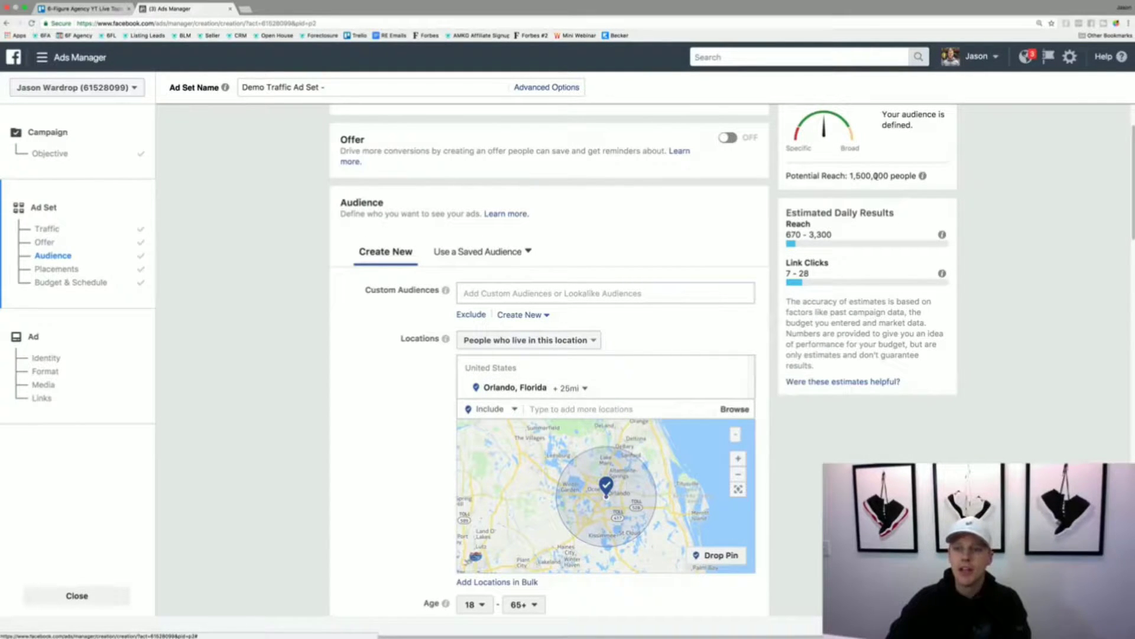
drag(853, 176, 894, 175)
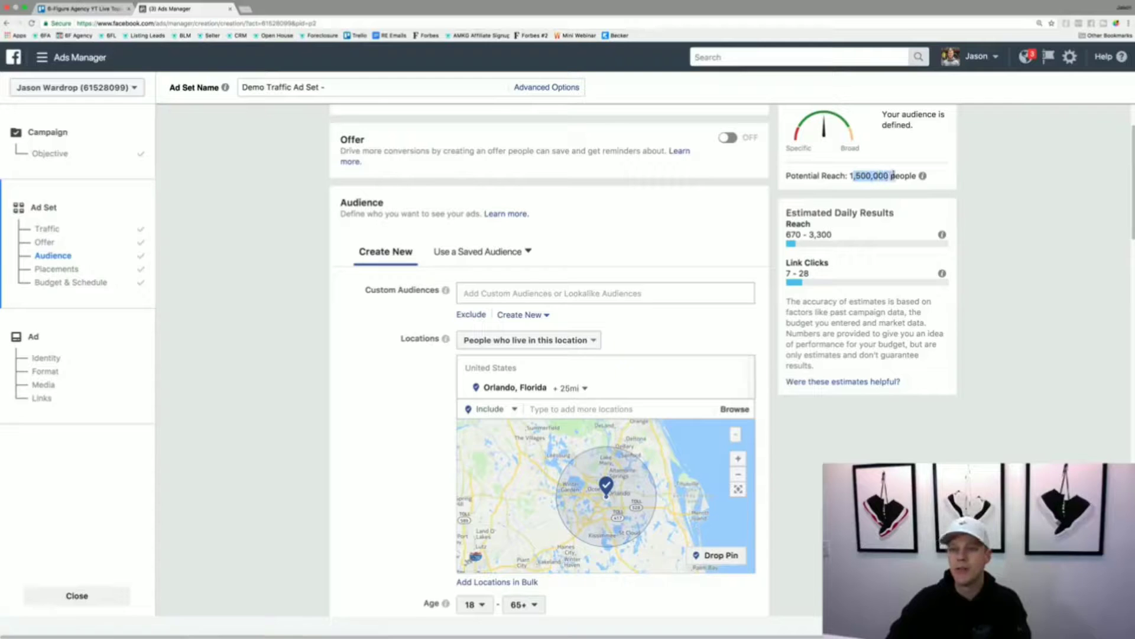
click(893, 176)
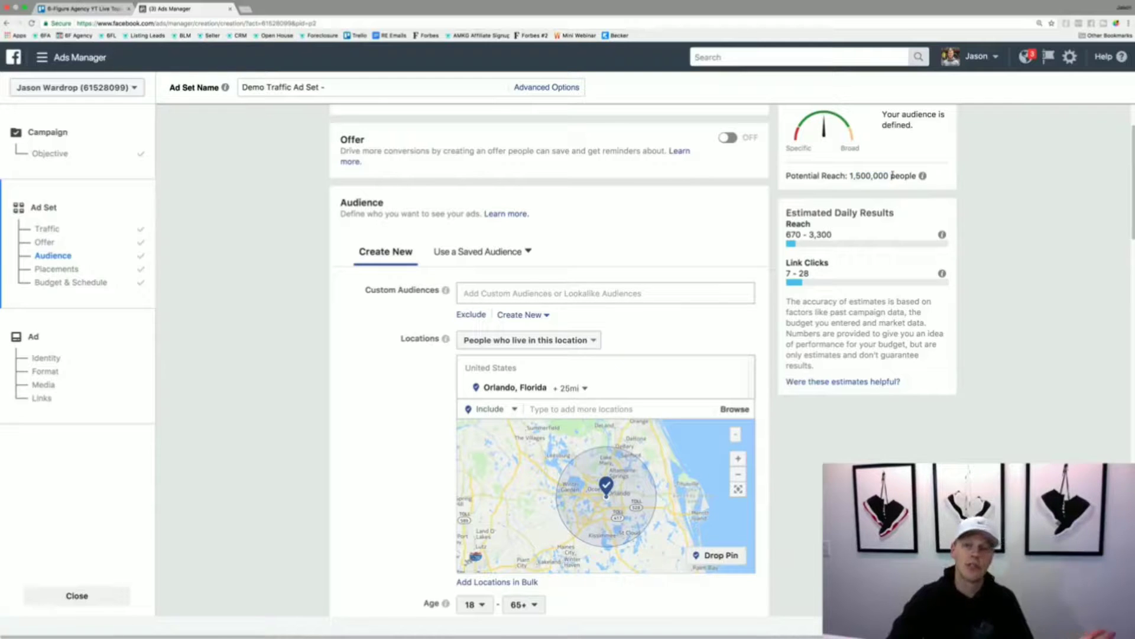
- Try targeting the current city only for Orlando, Florida, and switch back to cities within a radius
click(577, 389)
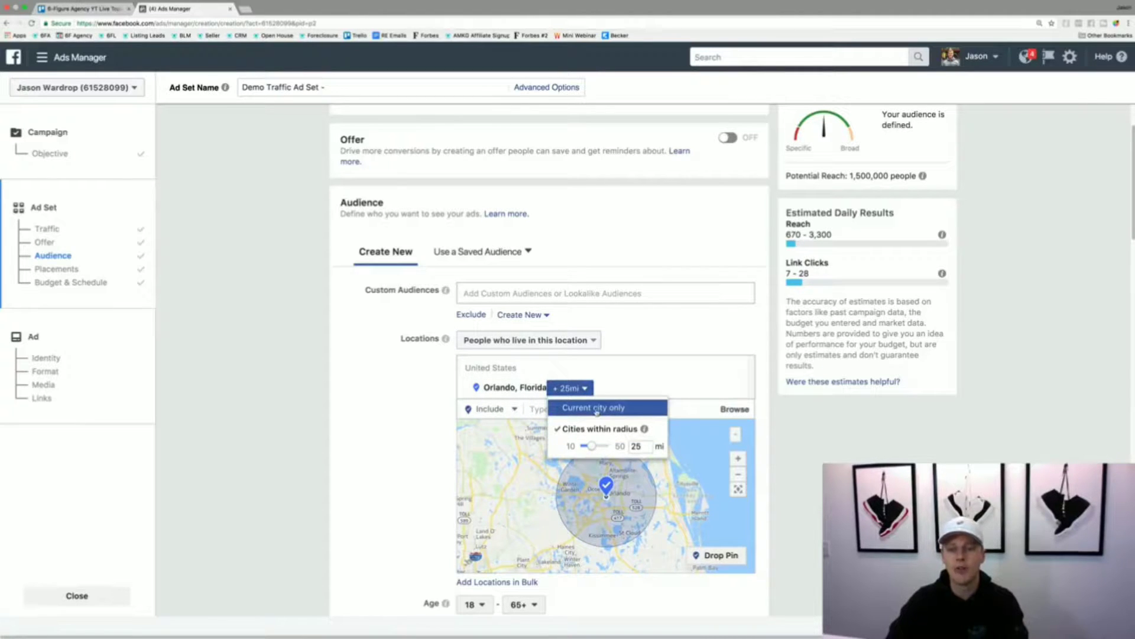
click(597, 409)
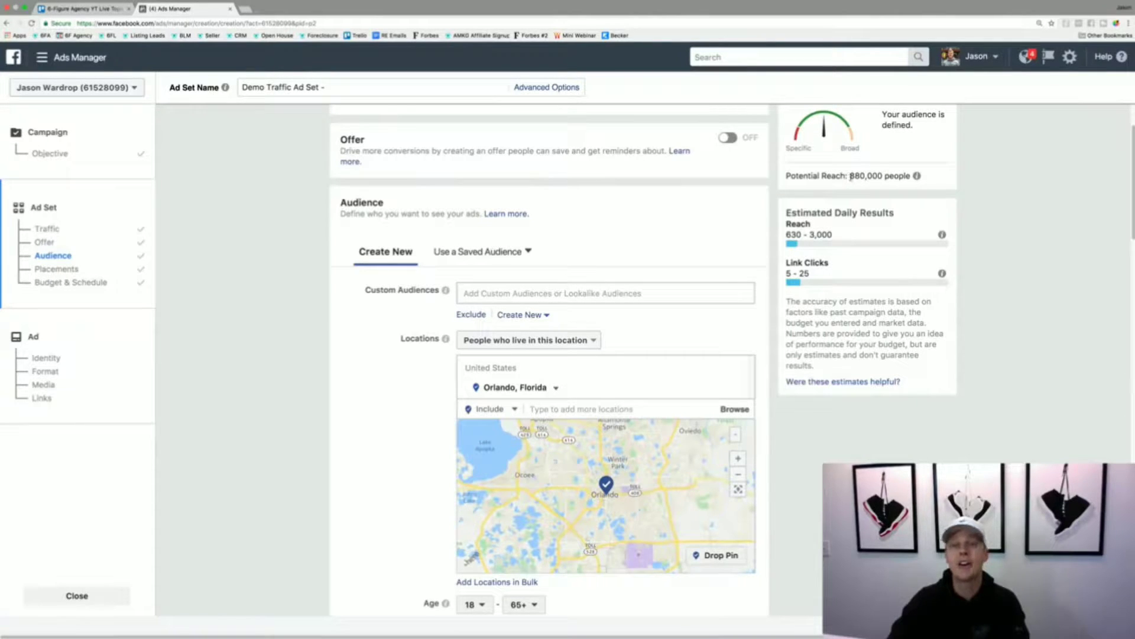
click(556, 387)
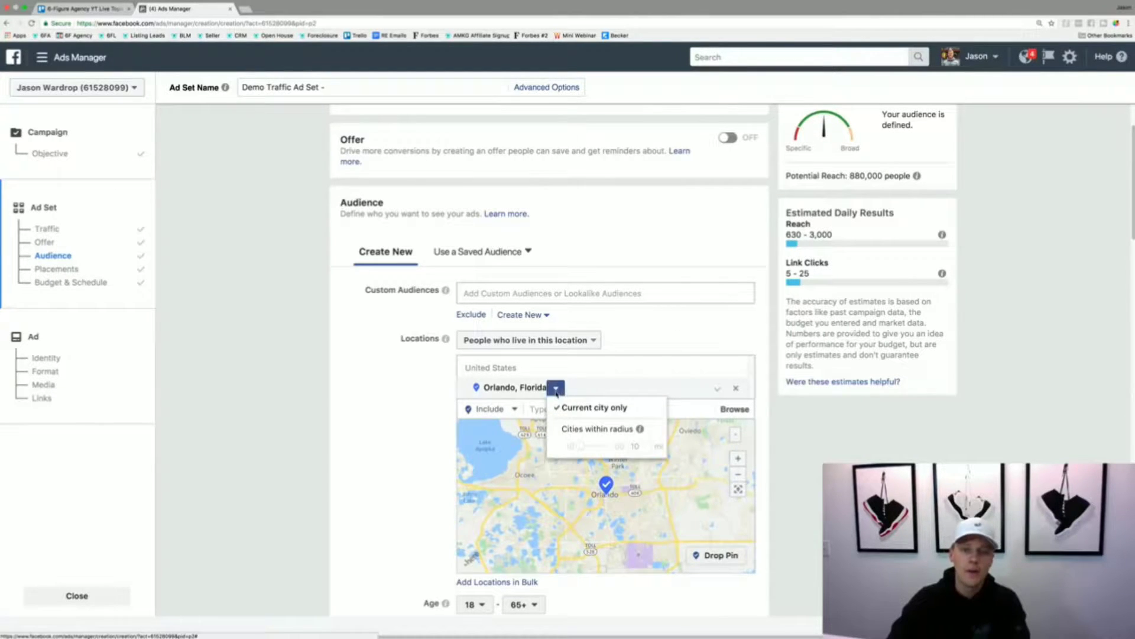
click(586, 428)
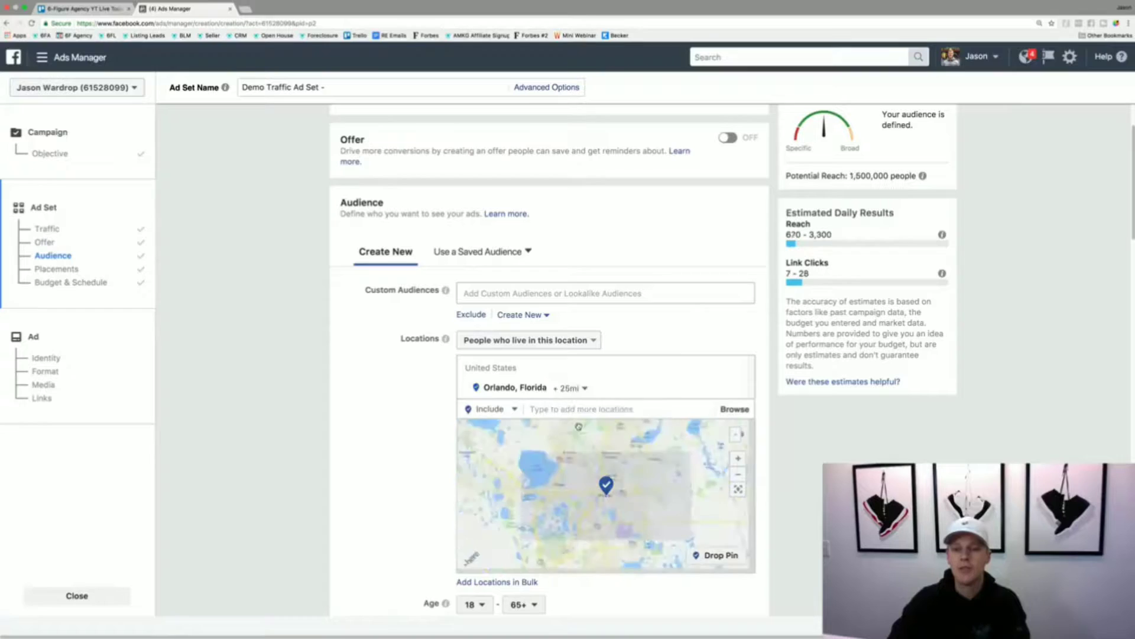
- Set the targeting radius around Orlando, Florida to 10 miles
click(585, 388)
mouse_move(592, 446)
mouse_down()
mouse_move(619, 447)
mouse_move(572, 447)
mouse_up()
click(575, 472)
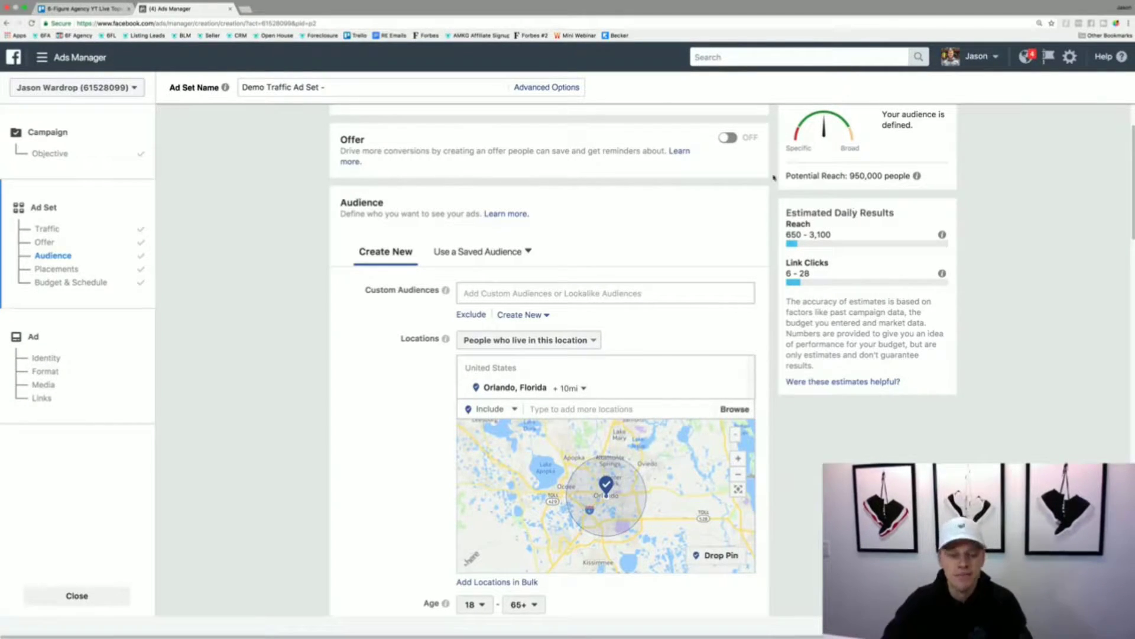
- Set the audience's minimum age to 26 and check the potential reach
scroll(389, 346, down, 1)
scroll(388, 346, down, 5)
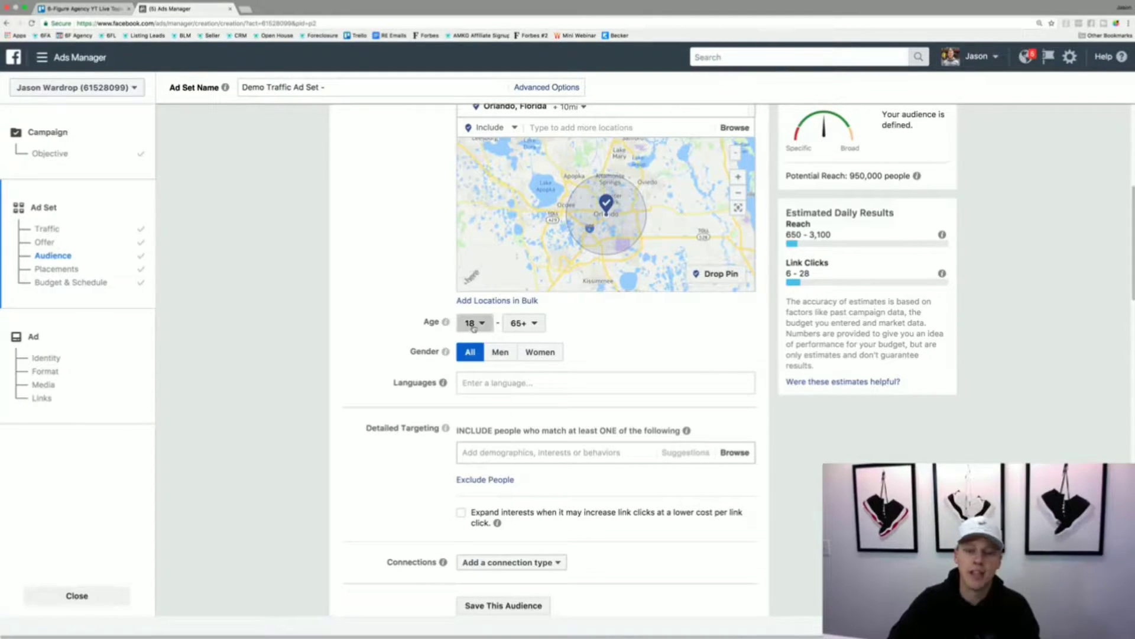
click(471, 323)
scroll(474, 432, down, 3)
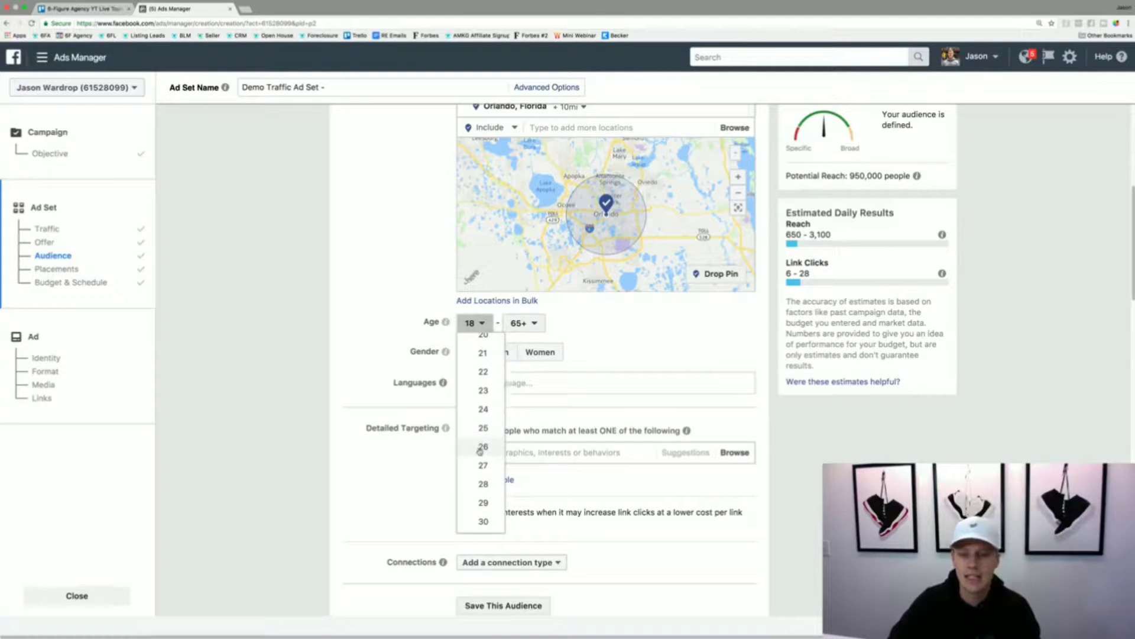
click(482, 446)
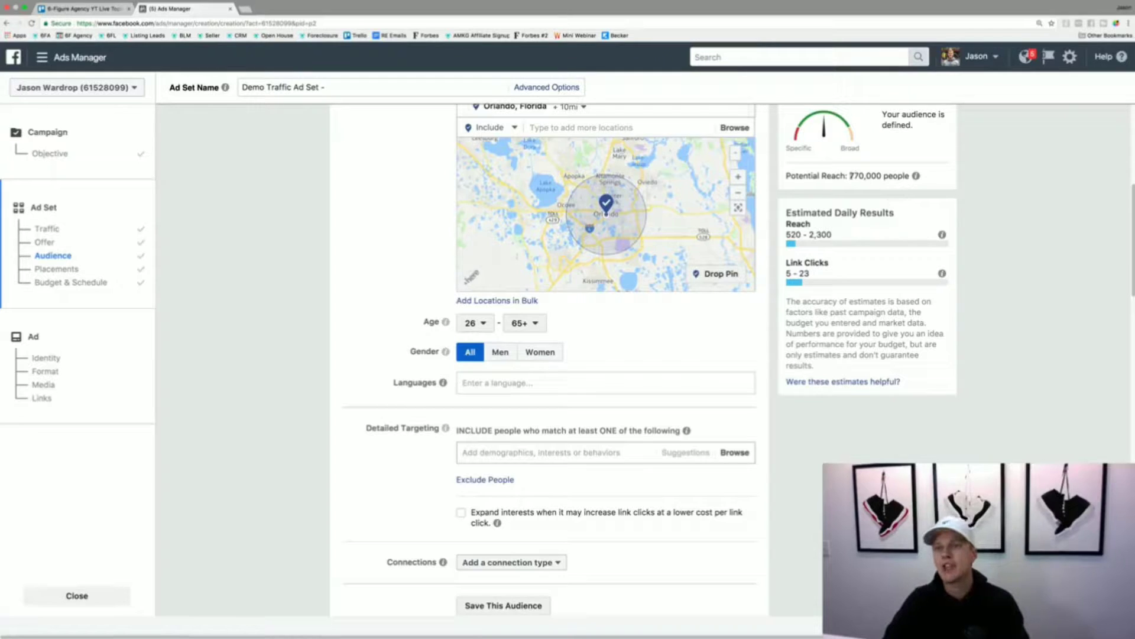
drag(850, 175, 867, 176)
click(867, 176)
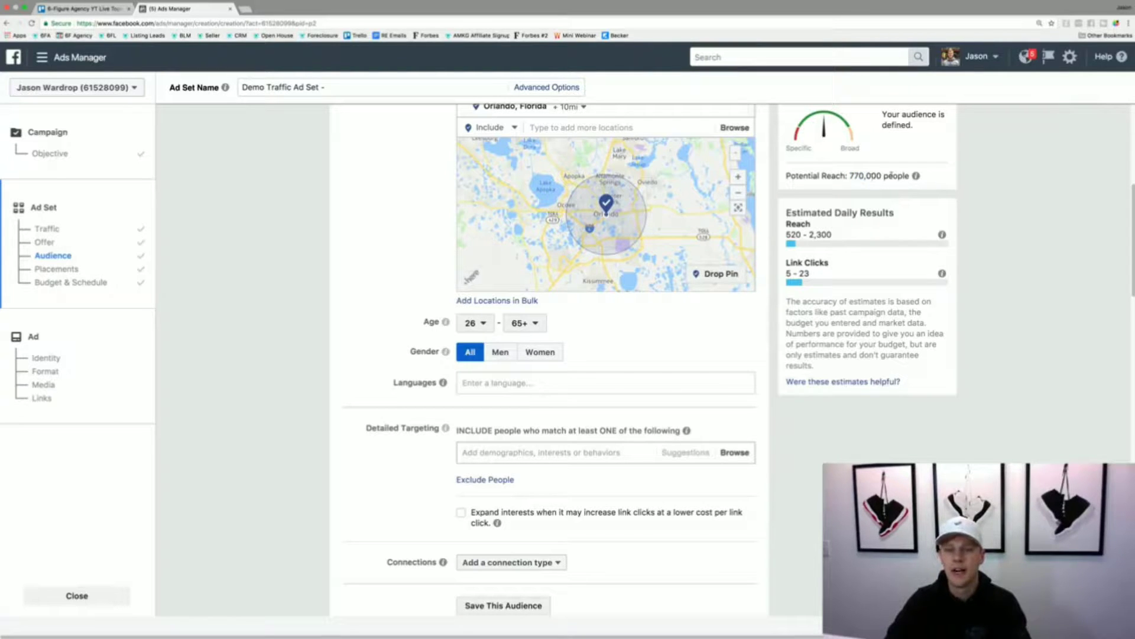
- Try English (All) as the audience language, and remove it again
click(501, 379)
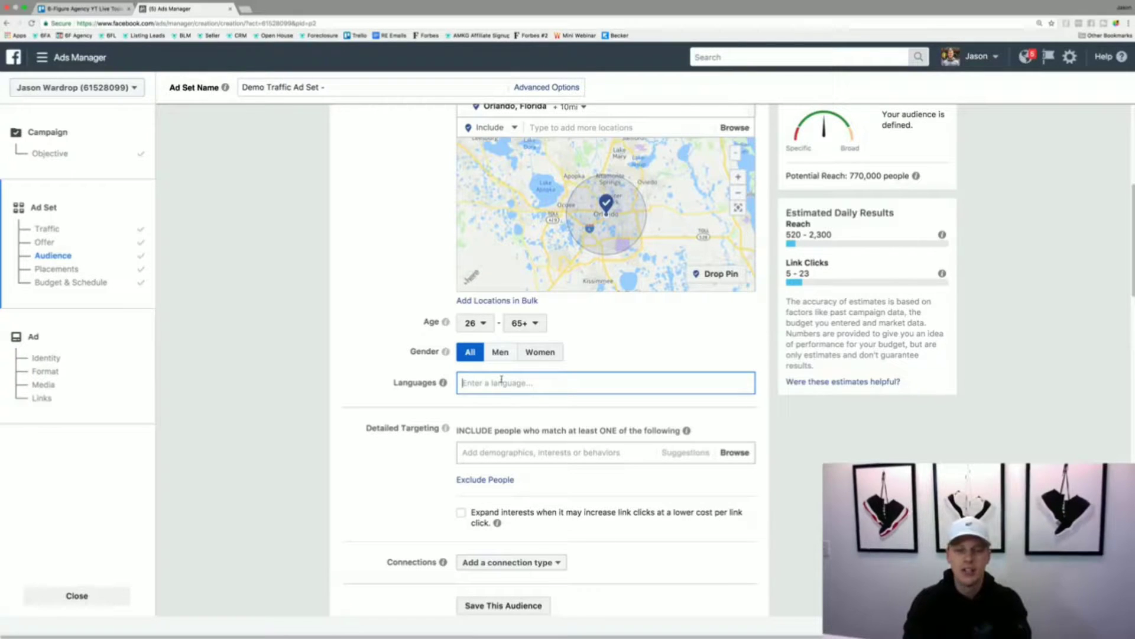
text(eng)
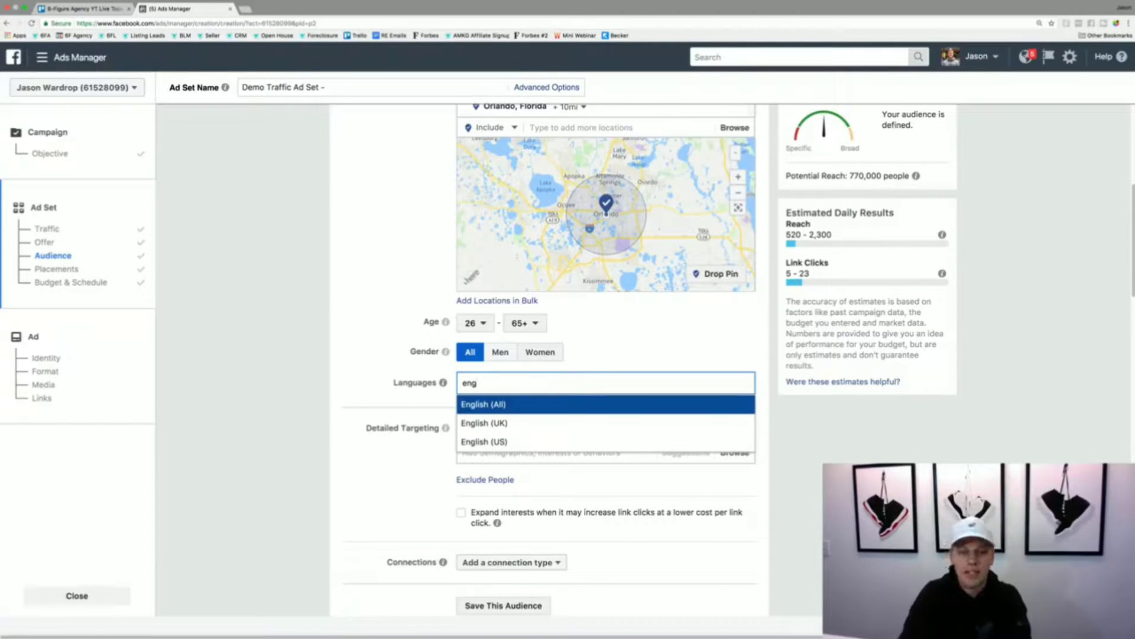
key(Return)
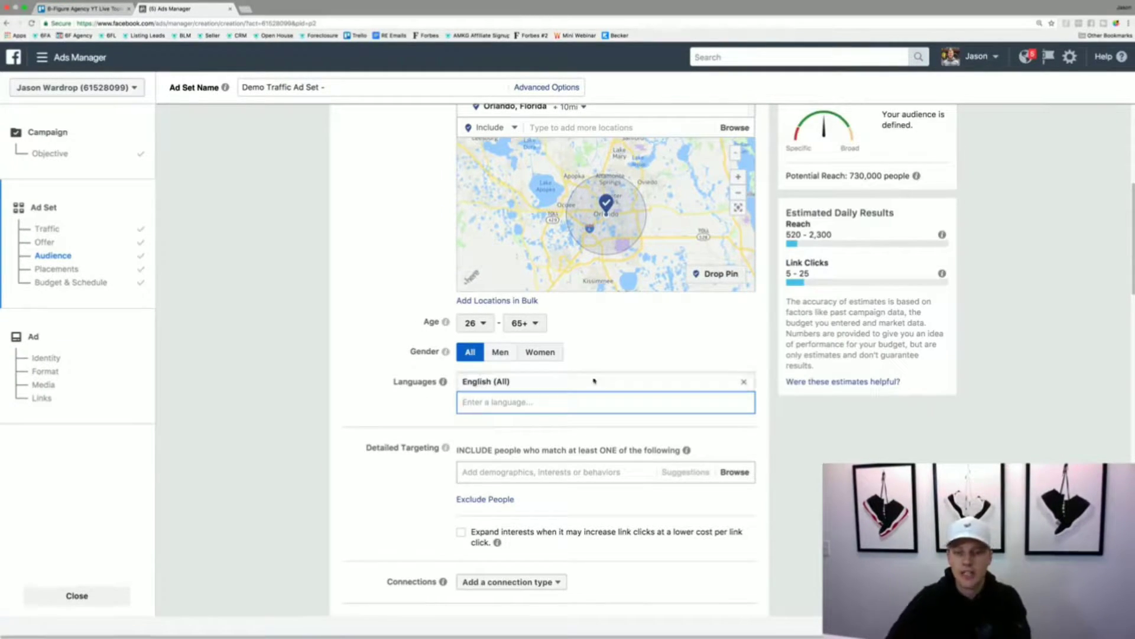
click(744, 381)
- Try Spanish (All) as the audience language, check the potential reach, and remove the language again
click(576, 383)
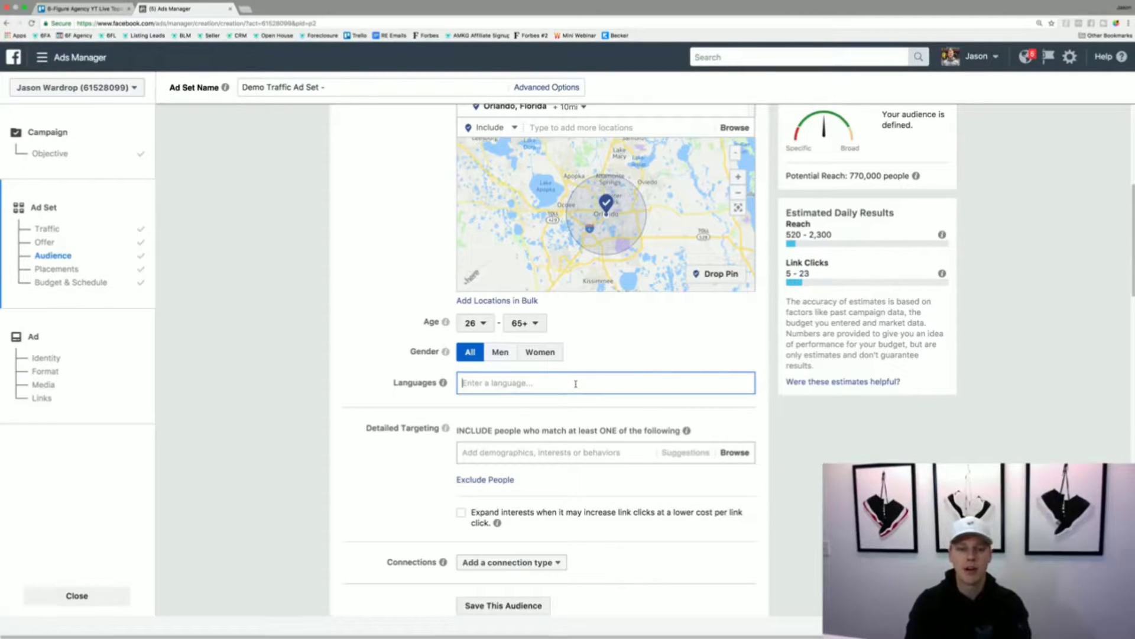
text(spani)
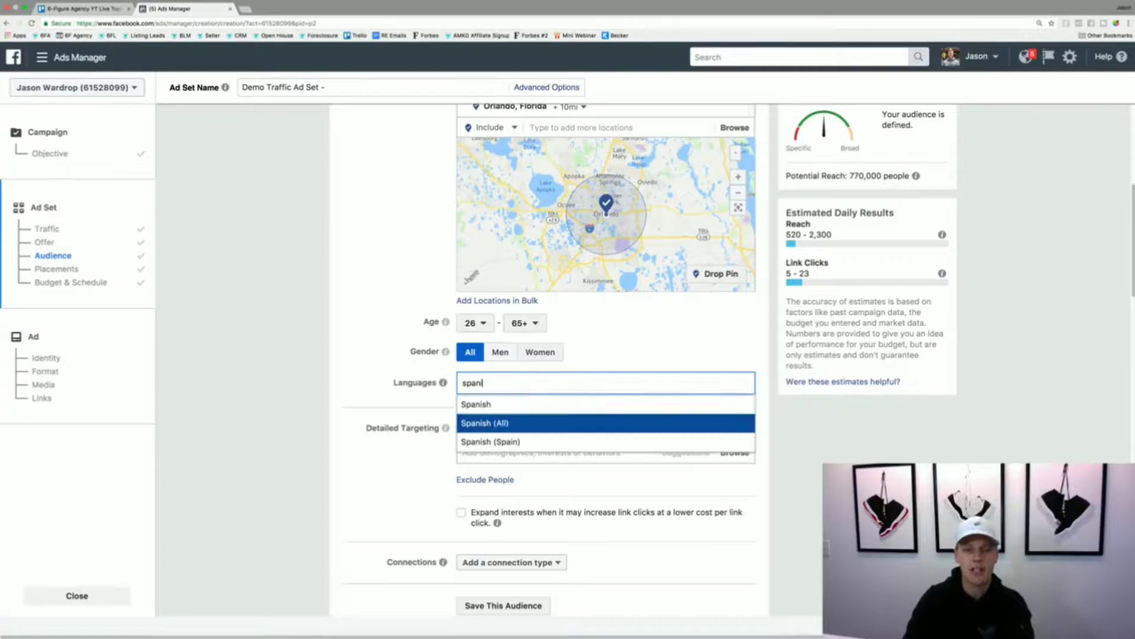
key(Return)
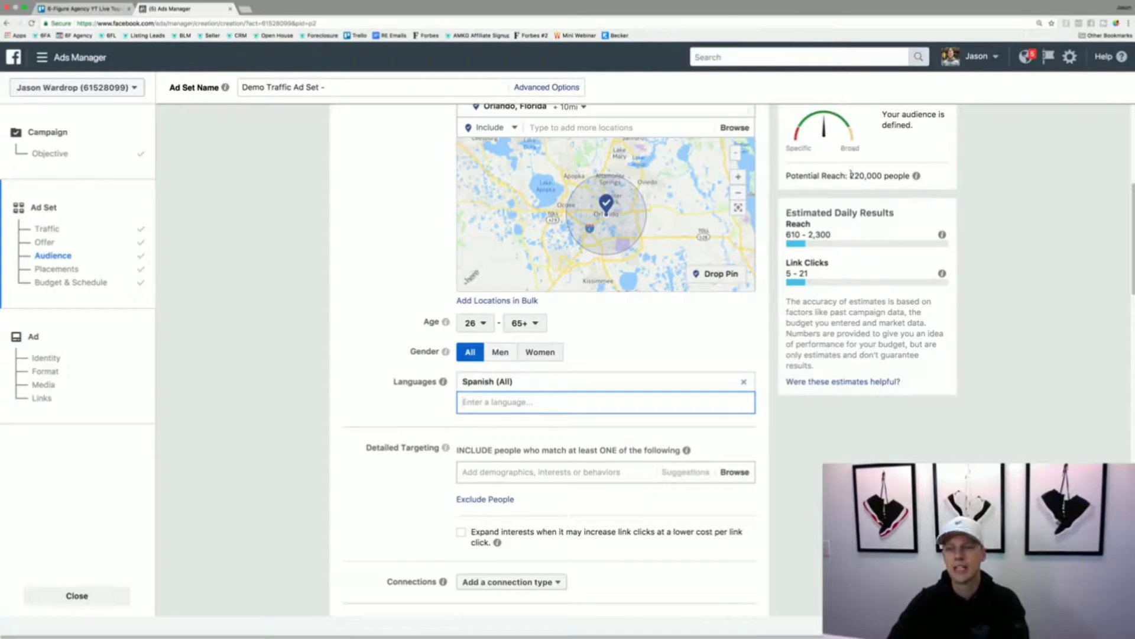
drag(850, 175, 865, 176)
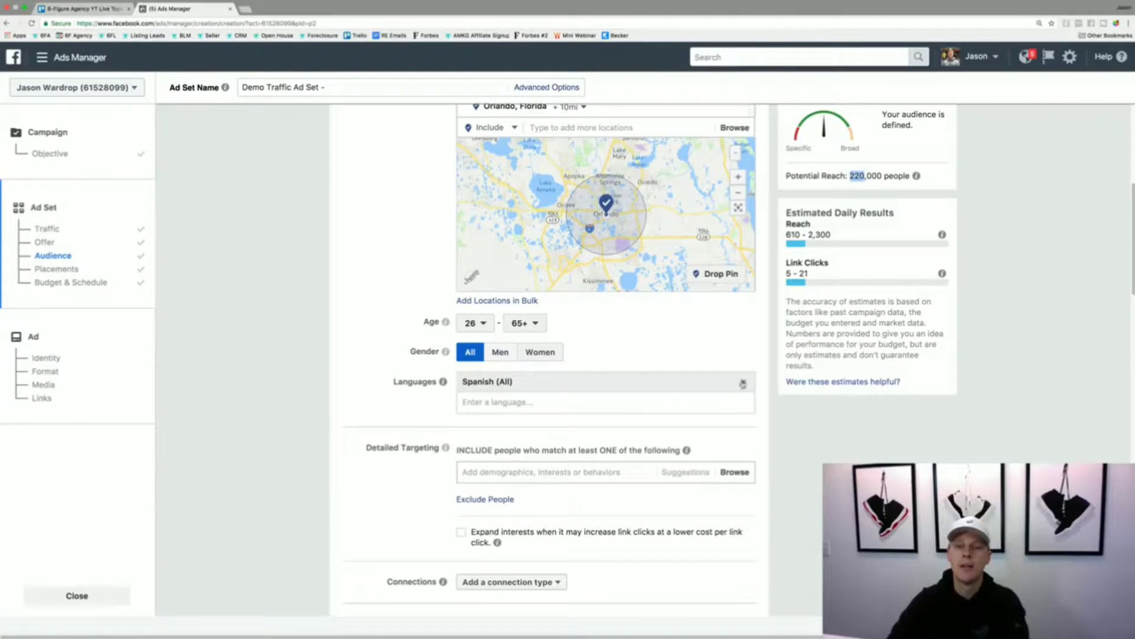
click(744, 382)
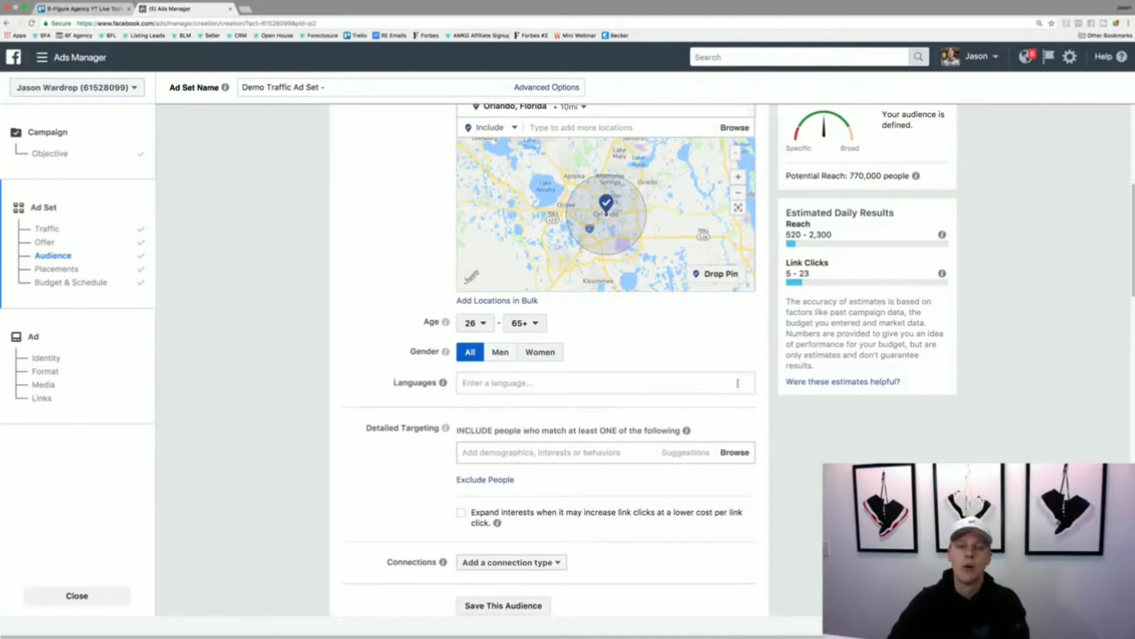
- Set the audience's language to English (All)
click(562, 382)
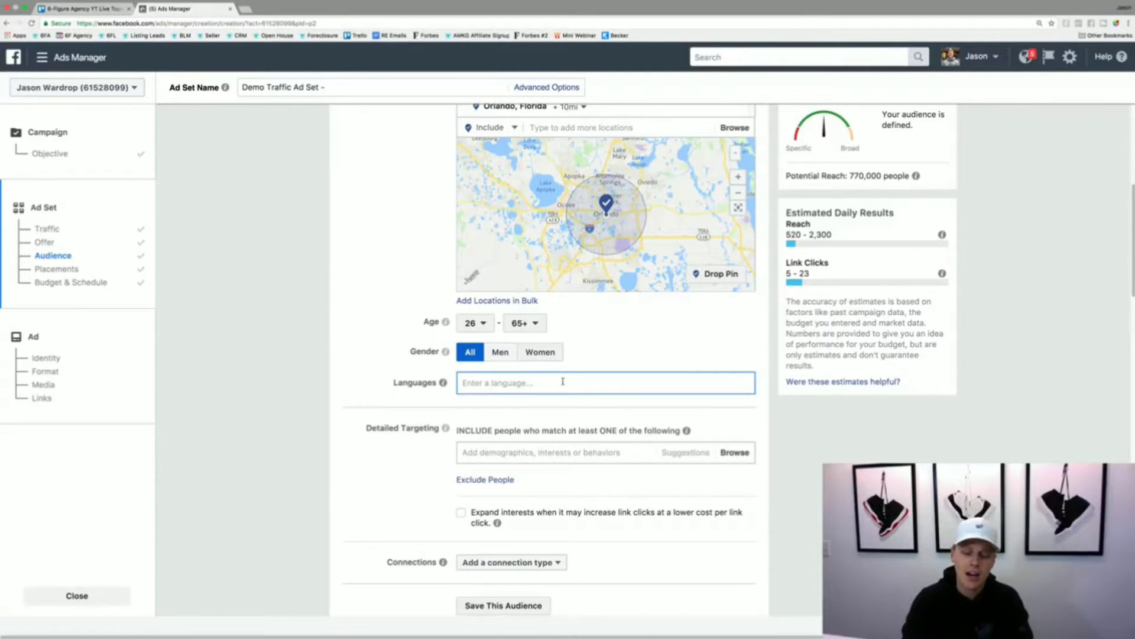
text(en)
key(Return)
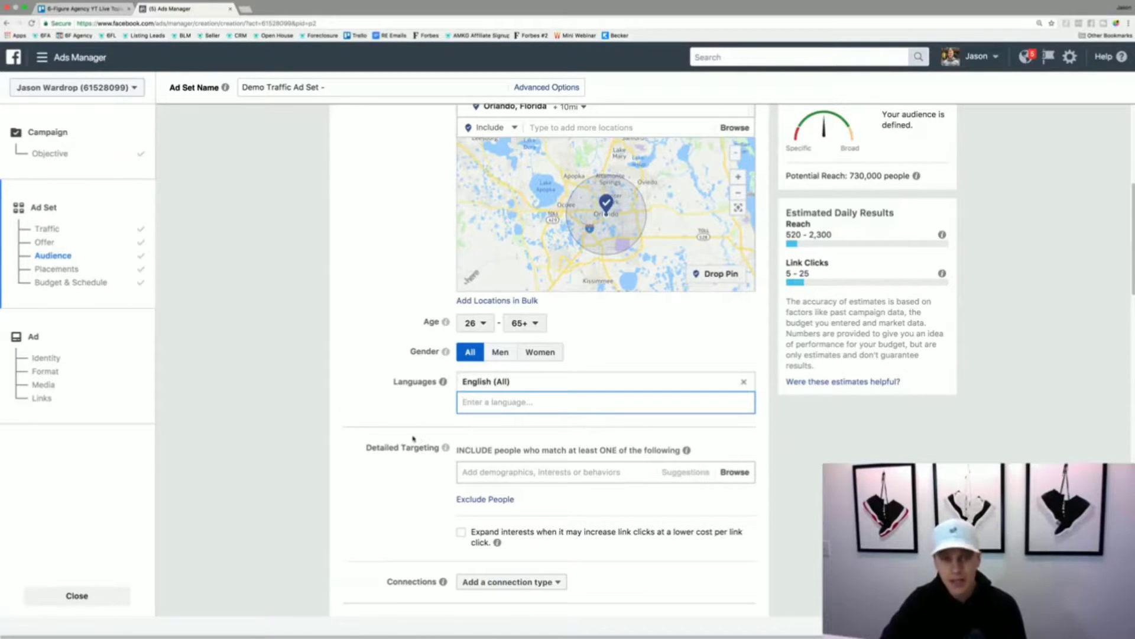
- Browse the detailed targeting demographics and examine the available education levels and other education options
scroll(416, 438, down, 2)
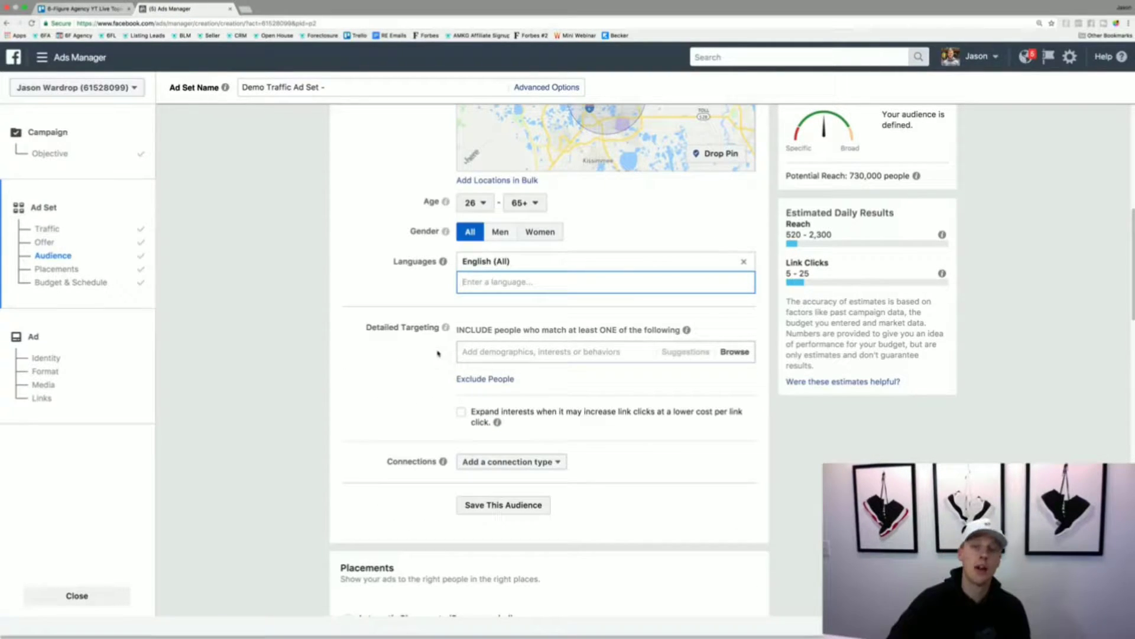
click(511, 352)
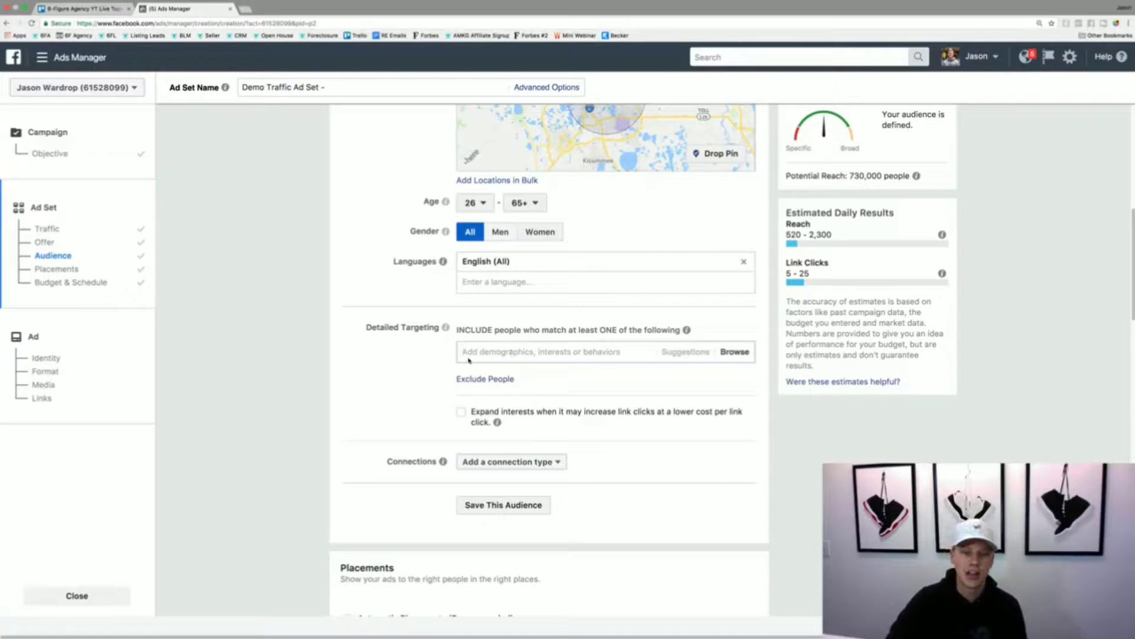
click(496, 351)
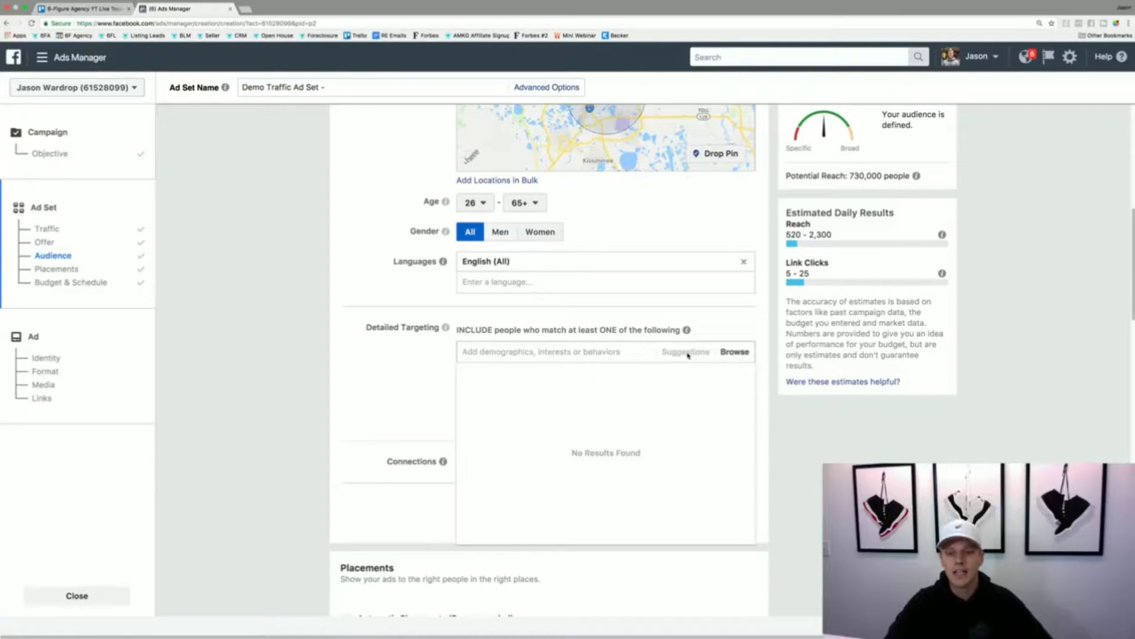
click(738, 353)
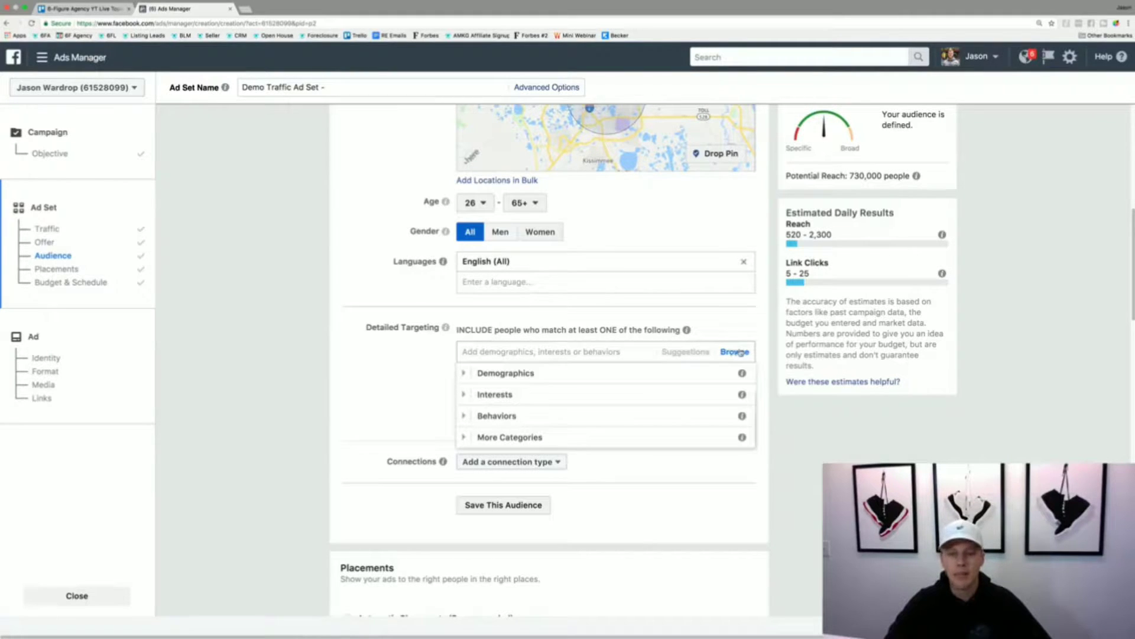
click(464, 374)
click(473, 394)
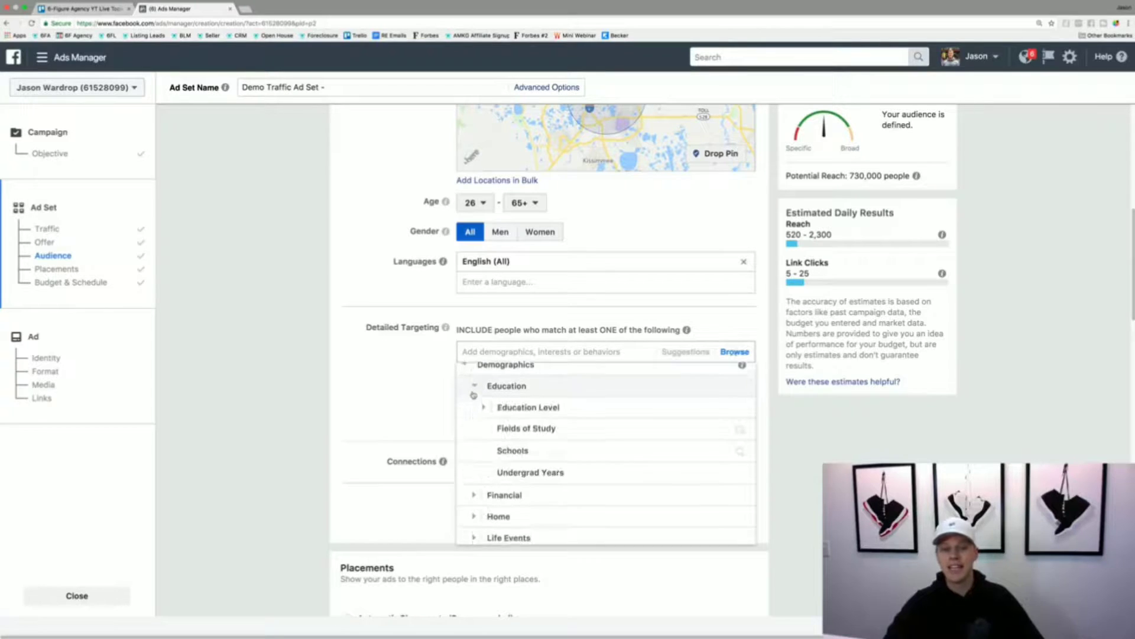
click(486, 393)
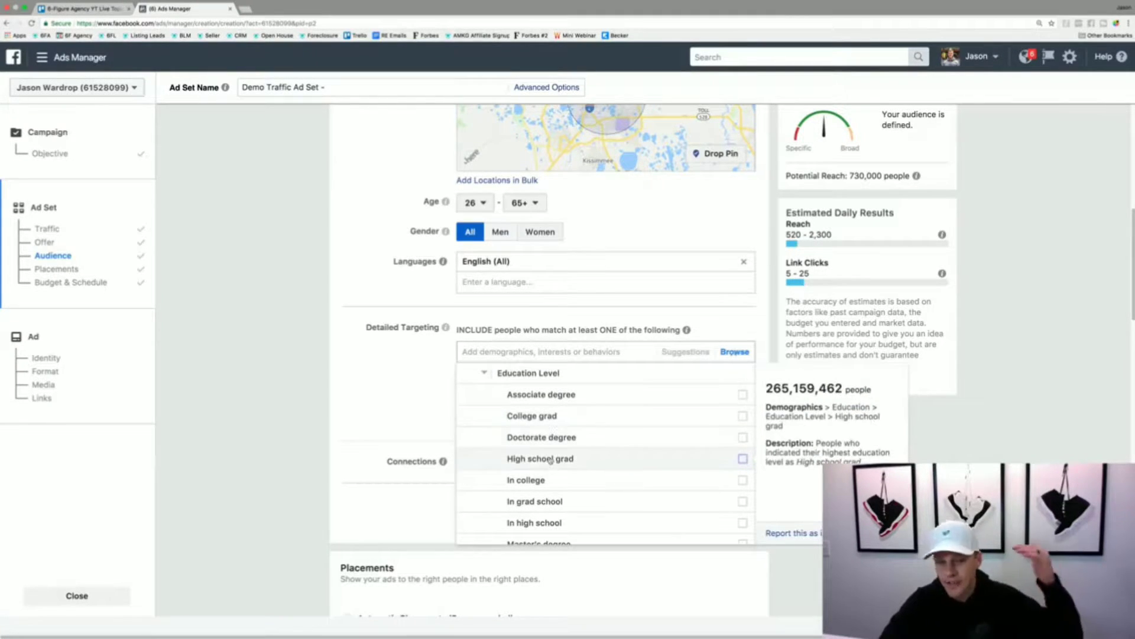
scroll(556, 478, down, 1)
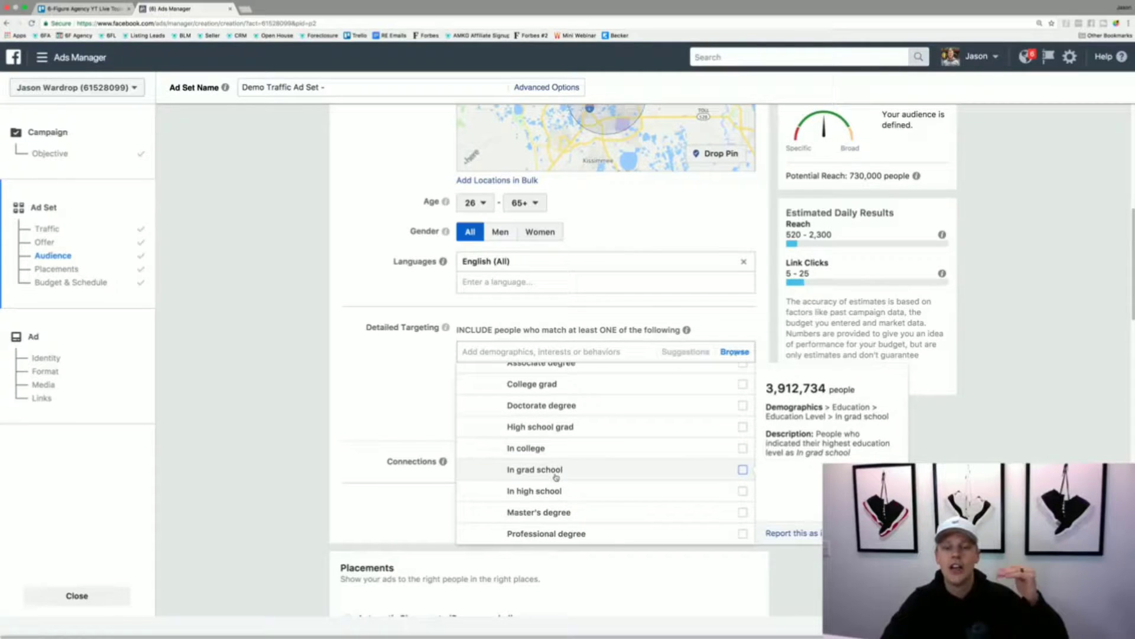
scroll(556, 478, down, 1)
scroll(556, 478, down, 1)
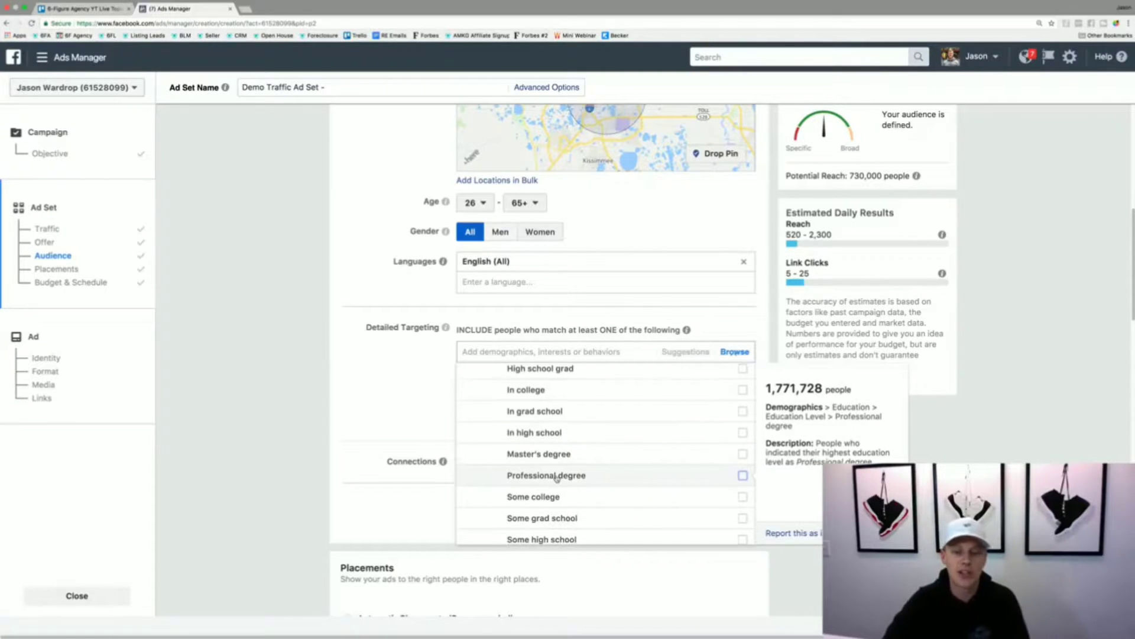
scroll(556, 478, down, 3)
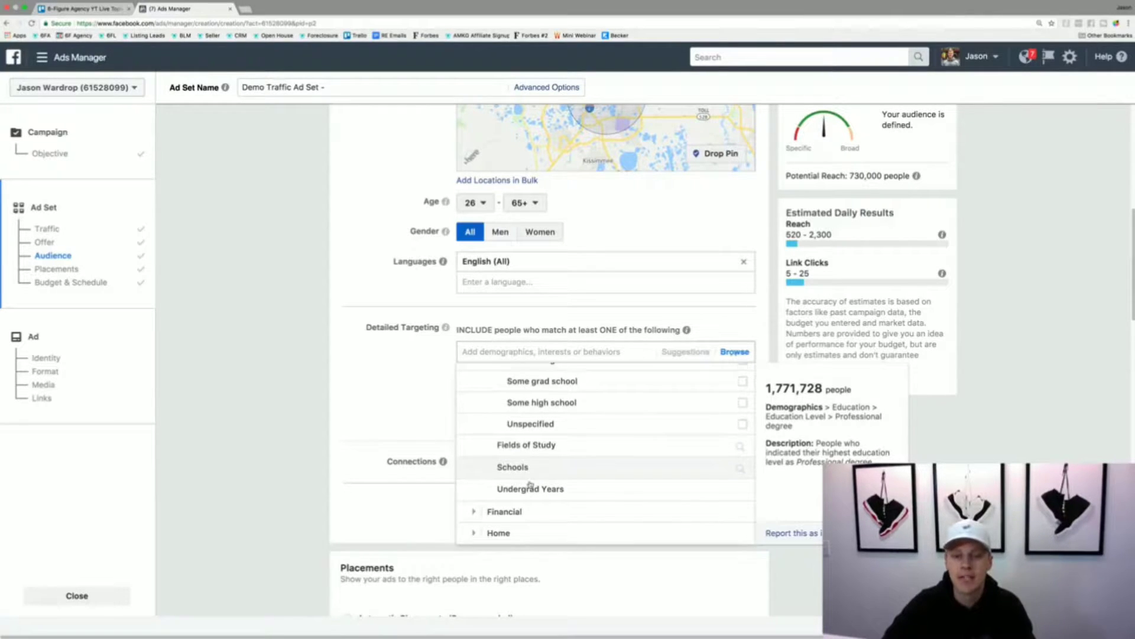
- Examine the income and net worth ranges in the financial demographics for detailed targeting
scroll(531, 483, down, 1)
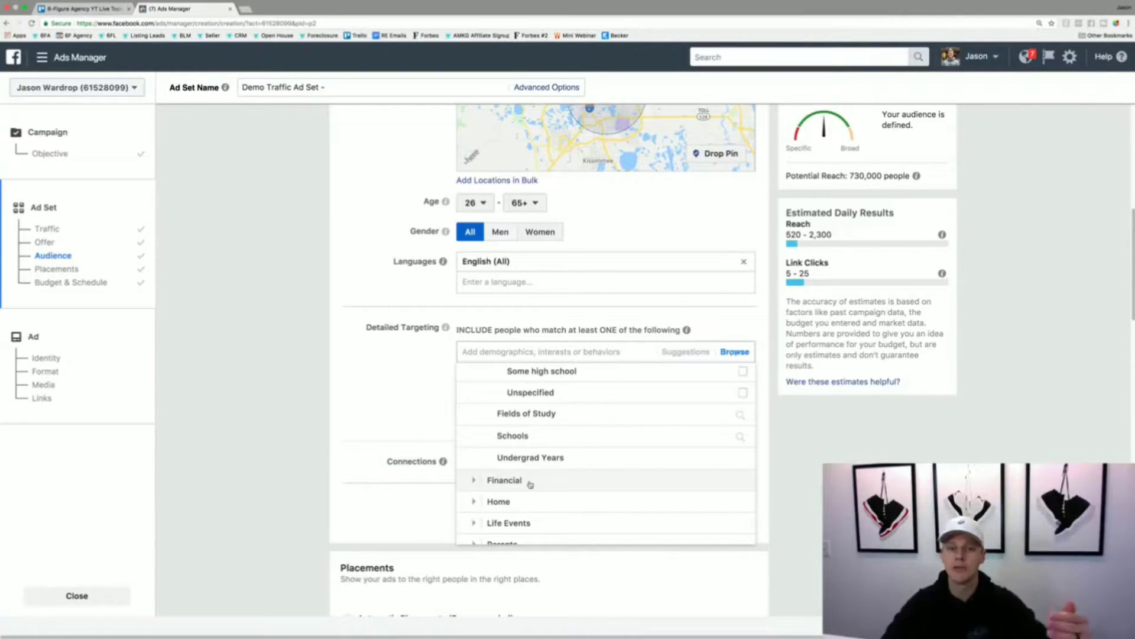
click(472, 484)
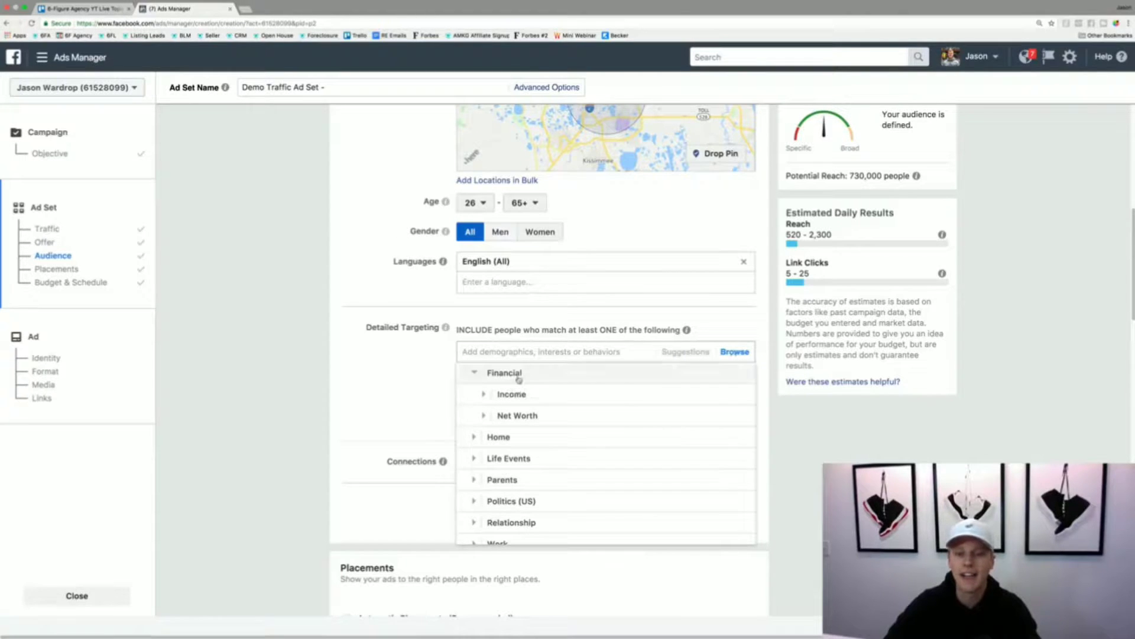
click(484, 397)
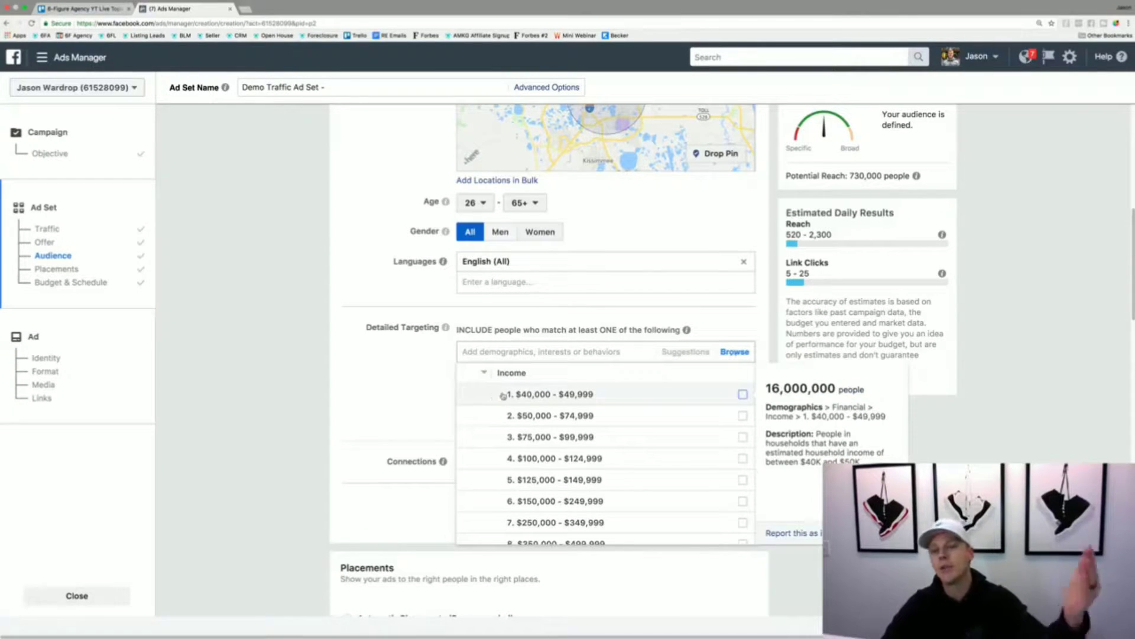
scroll(526, 419, down, 3)
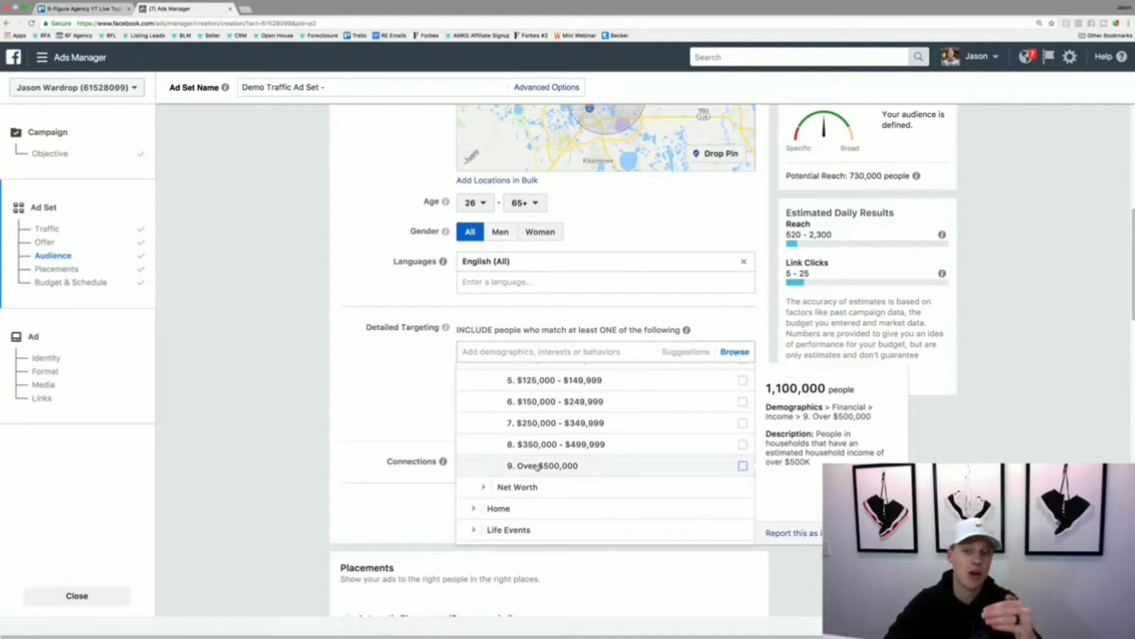
scroll(562, 457, up, 1)
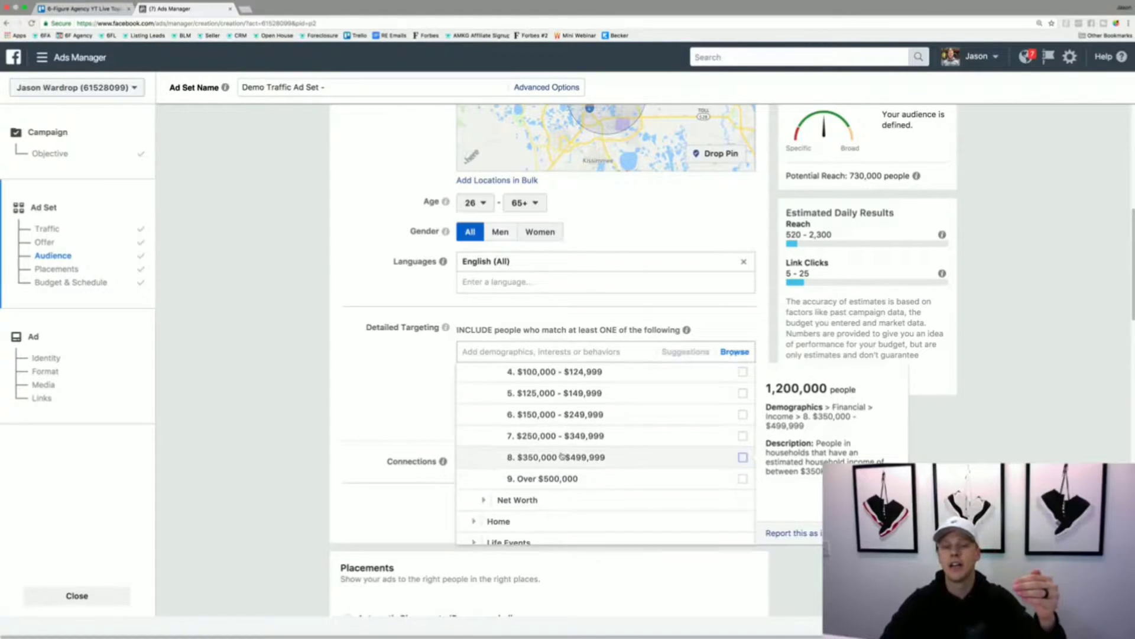
scroll(562, 456, up, 4)
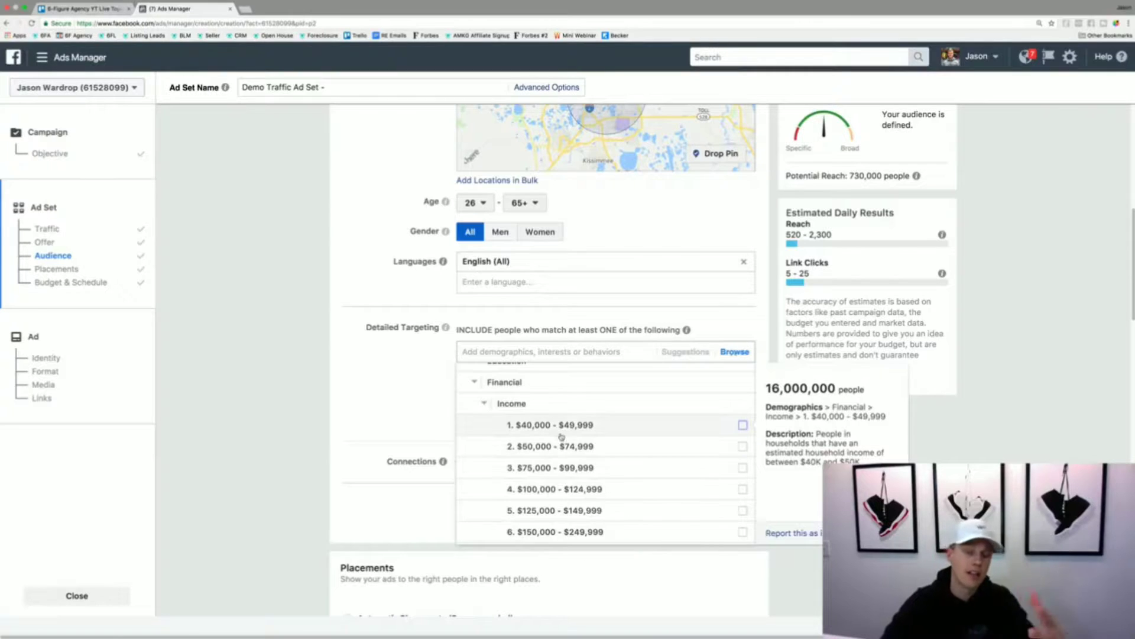
scroll(560, 440, down, 5)
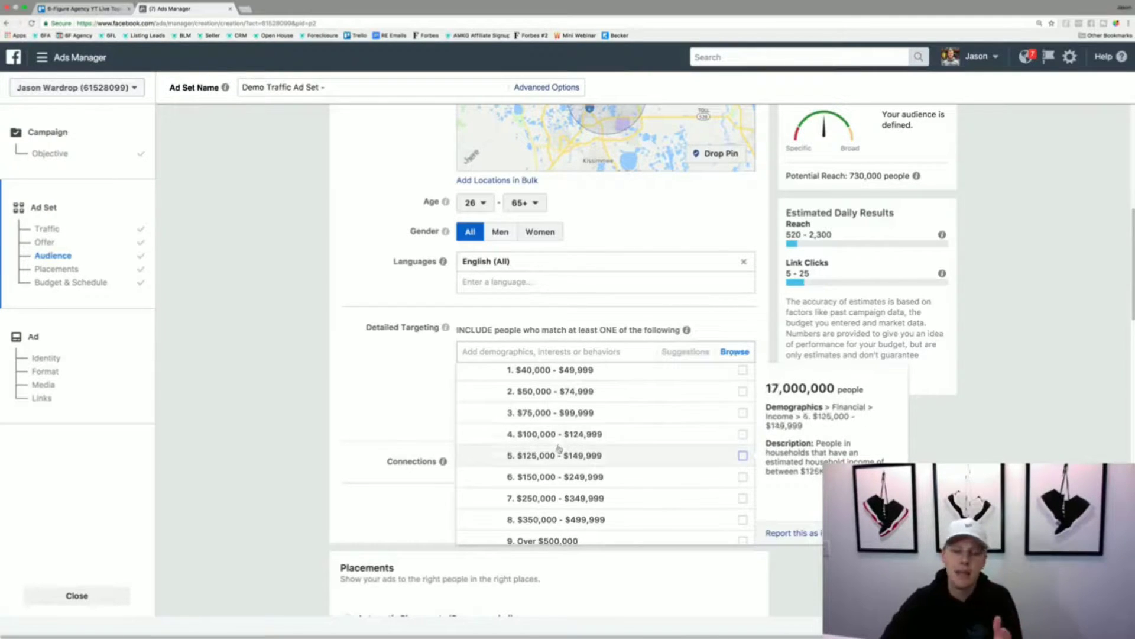
click(491, 503)
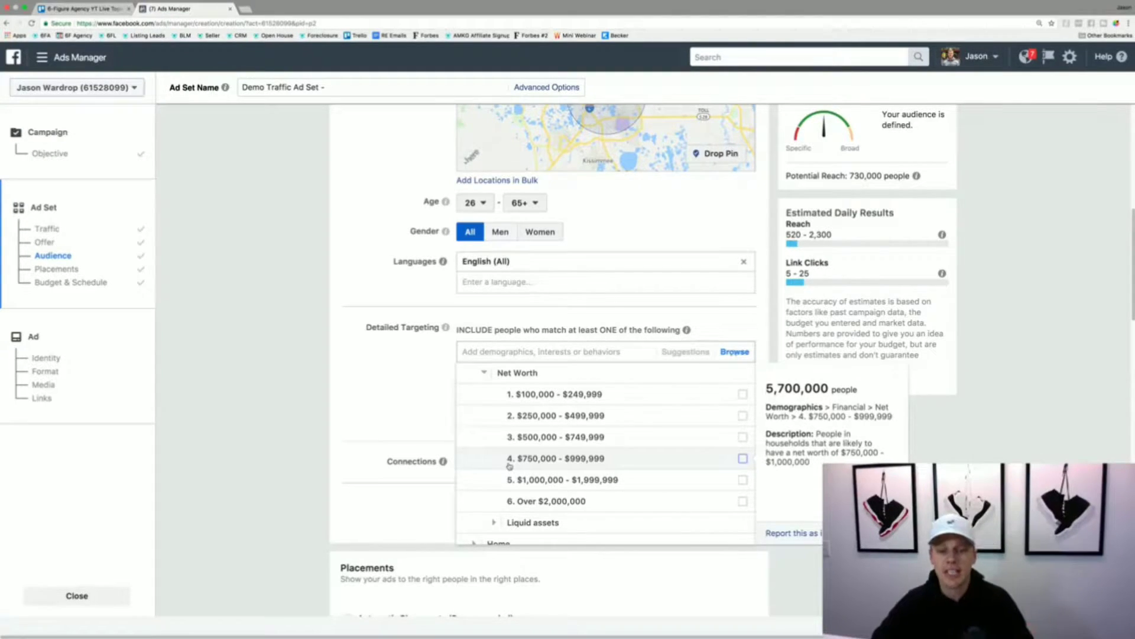
- Examine the home ownership options in the home demographics for detailed targeting
scroll(510, 466, down, 3)
click(475, 449)
scroll(475, 452, down, 1)
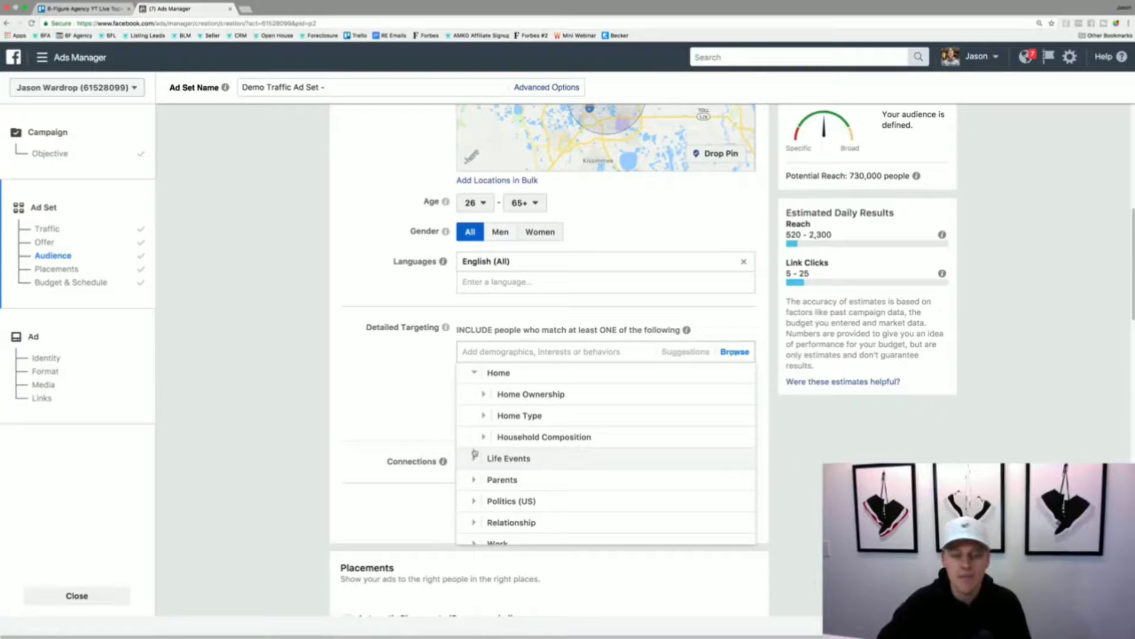
click(484, 394)
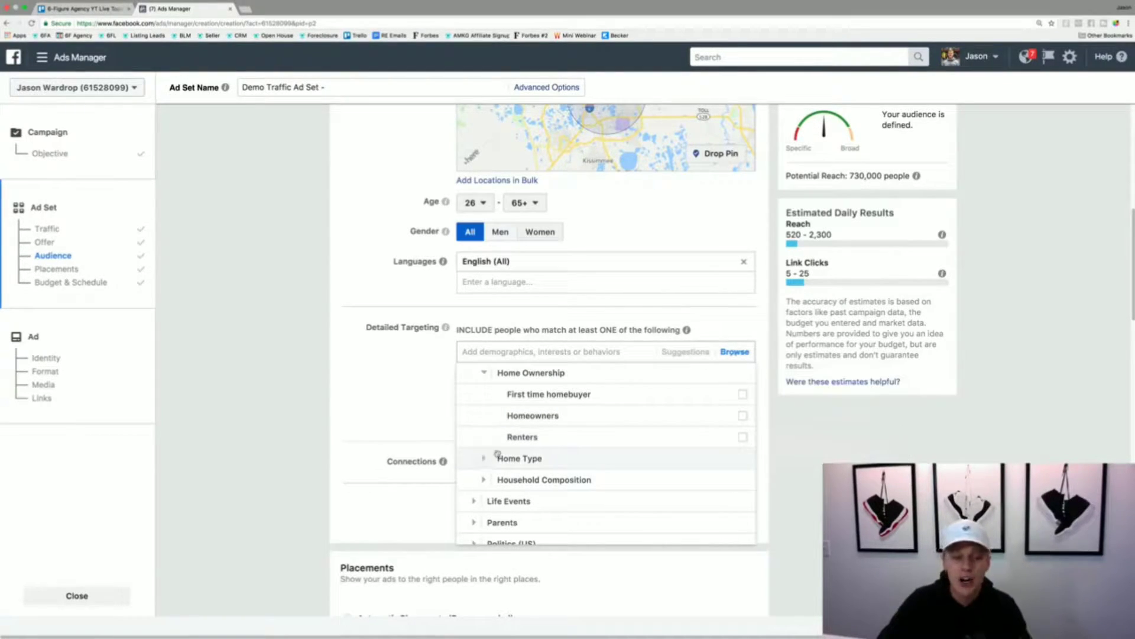
- Browse the interest categories for detailed targeting and examine the Shopping and fashion subcategories
scroll(488, 453, down, 2)
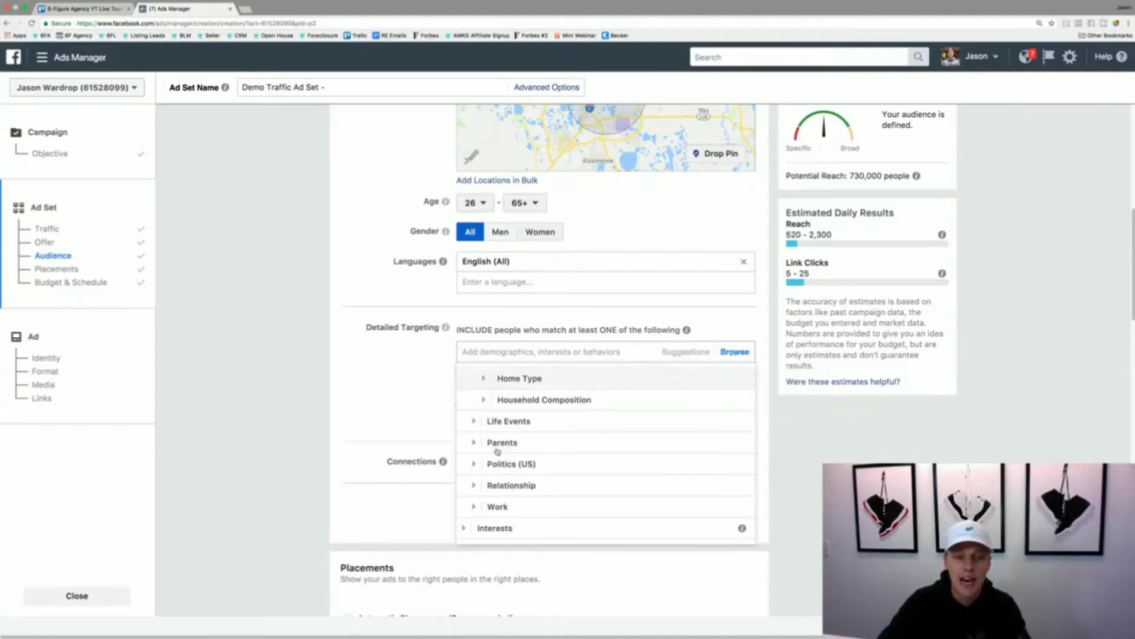
click(472, 528)
scroll(520, 491, down, 3)
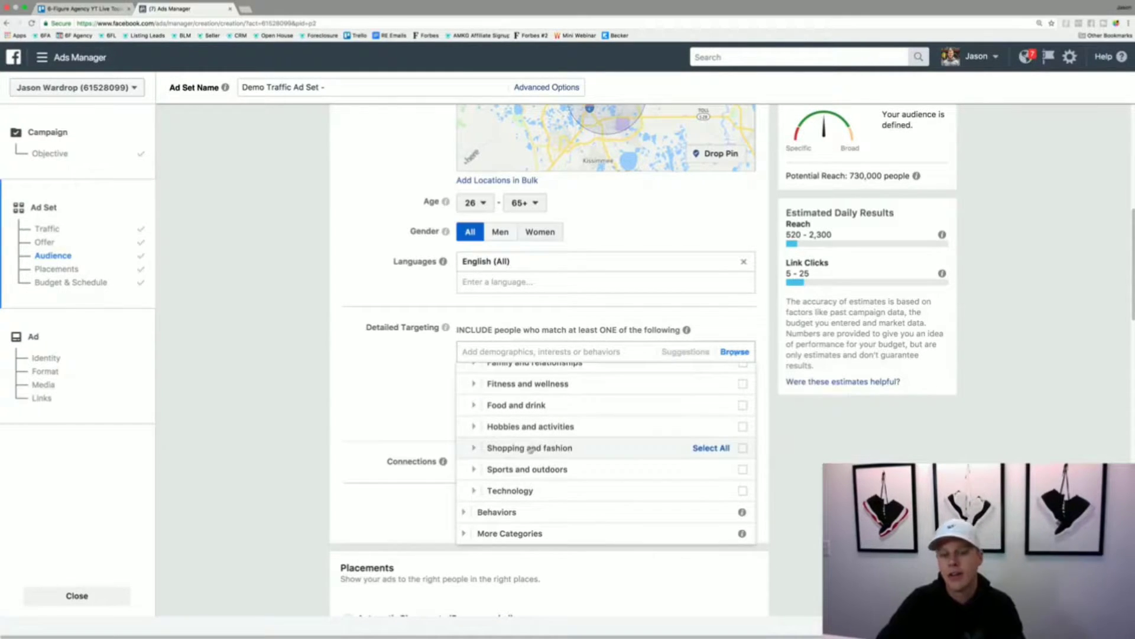
click(474, 448)
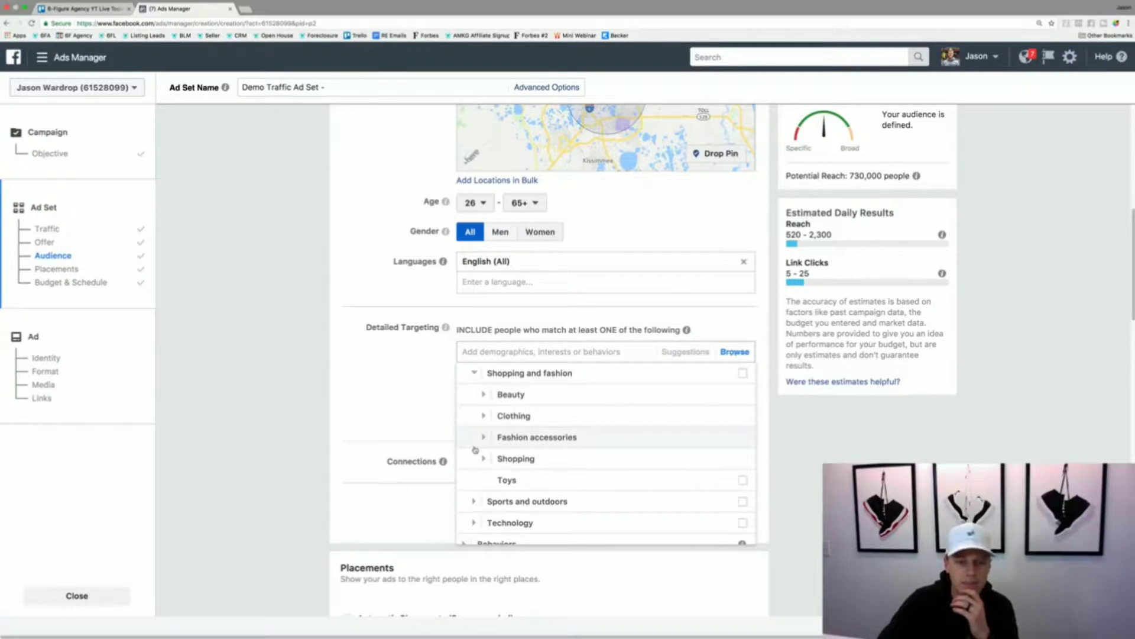
- Browse the behavior categories available for detailed targeting
scroll(476, 449, down, 2)
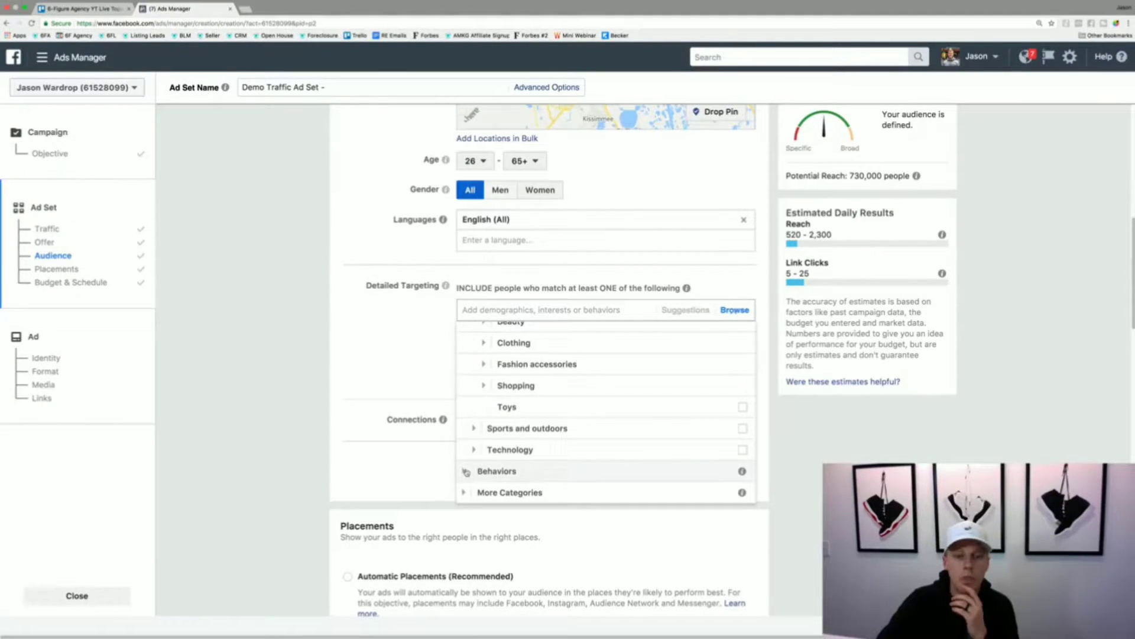
click(466, 471)
scroll(491, 391, down, 1)
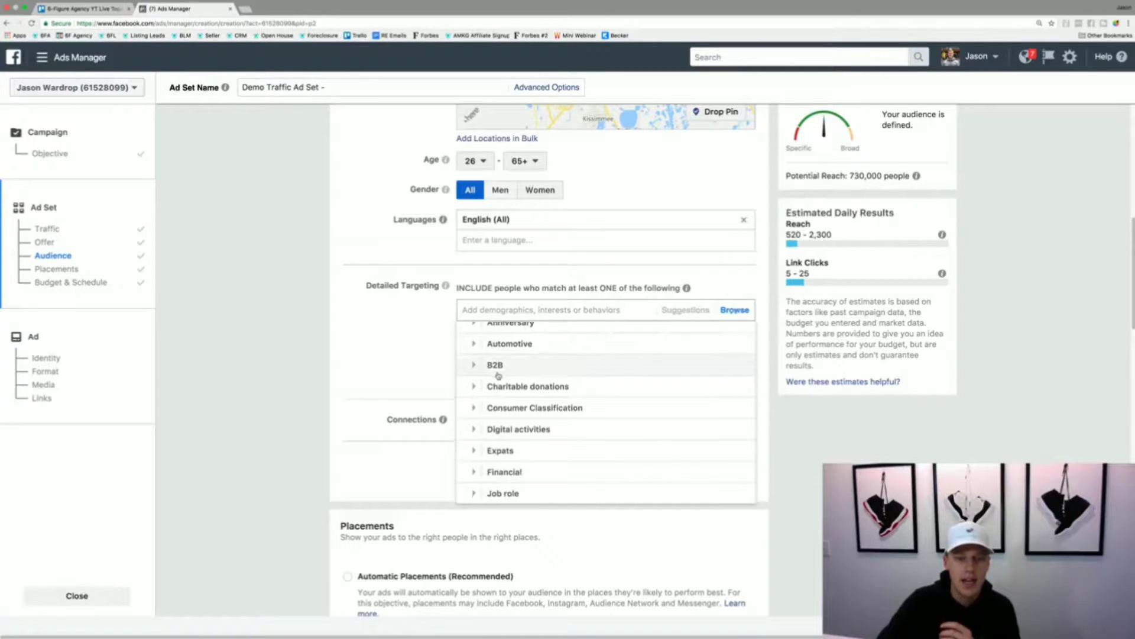
scroll(498, 375, down, 4)
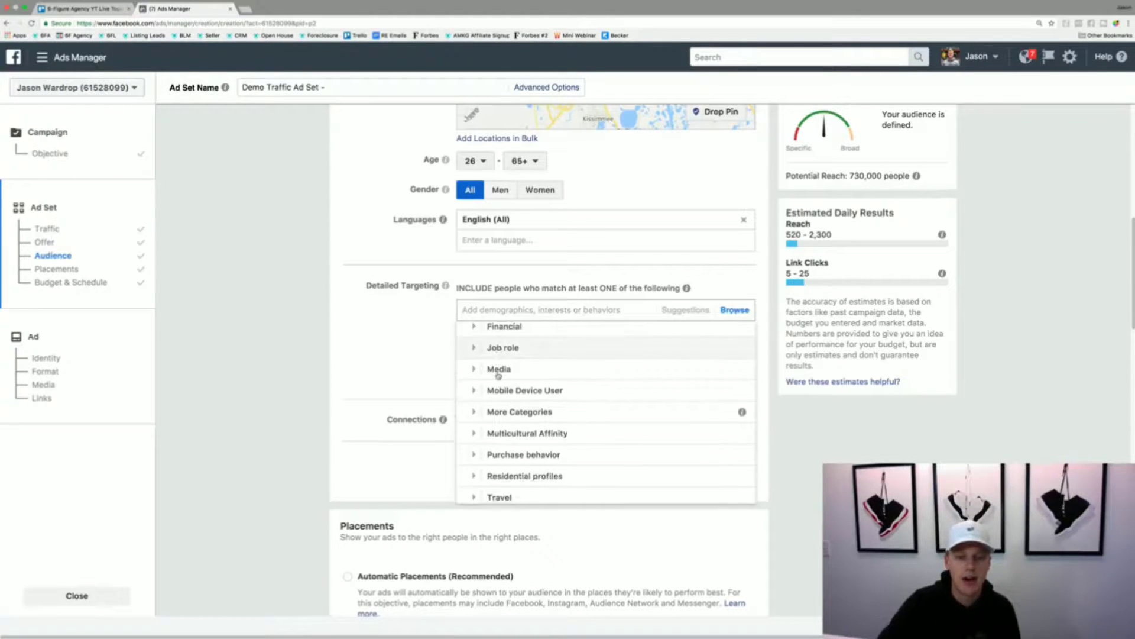
- Examine the Purchase behavior categories for detailed targeting, including the Buyer profiles options
click(475, 442)
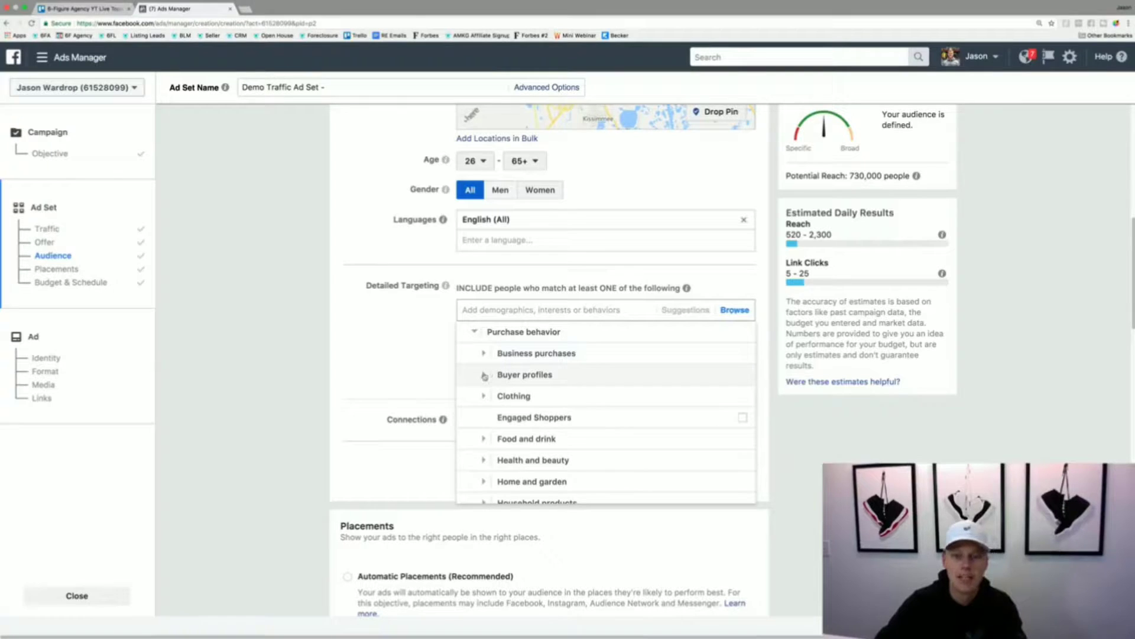
click(483, 375)
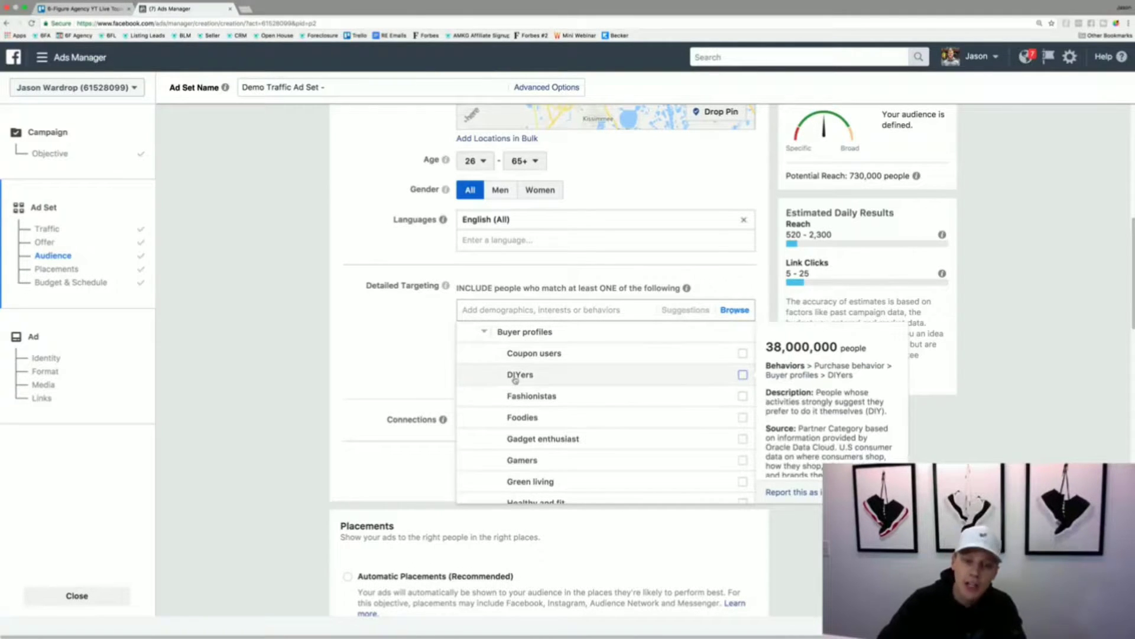
scroll(519, 375, down, 3)
scroll(515, 379, down, 3)
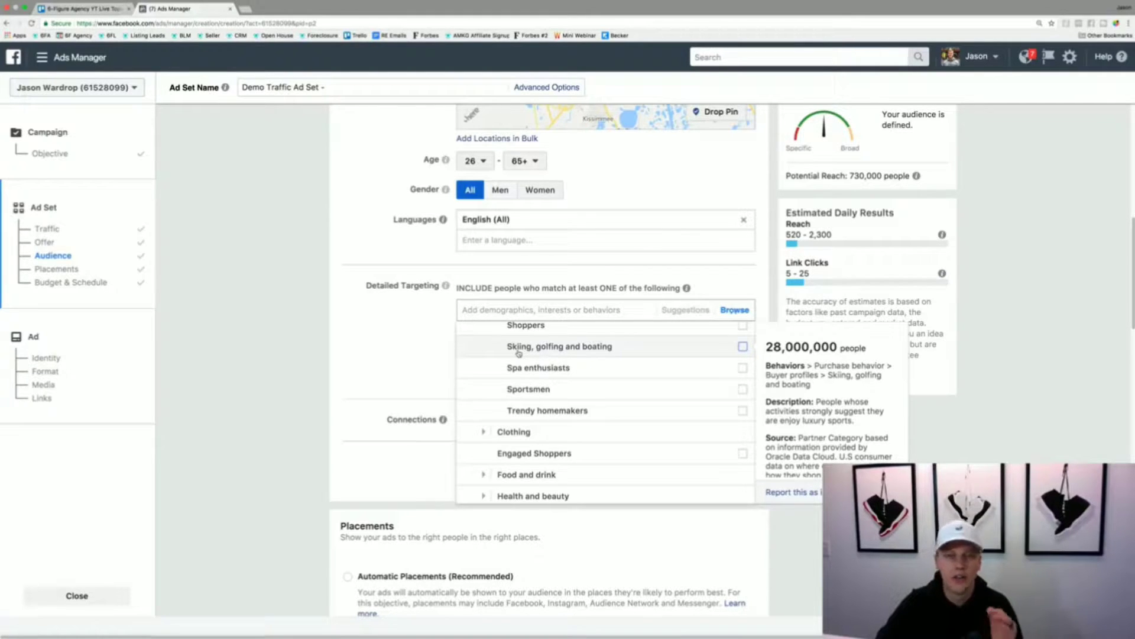
scroll(519, 353, down, 8)
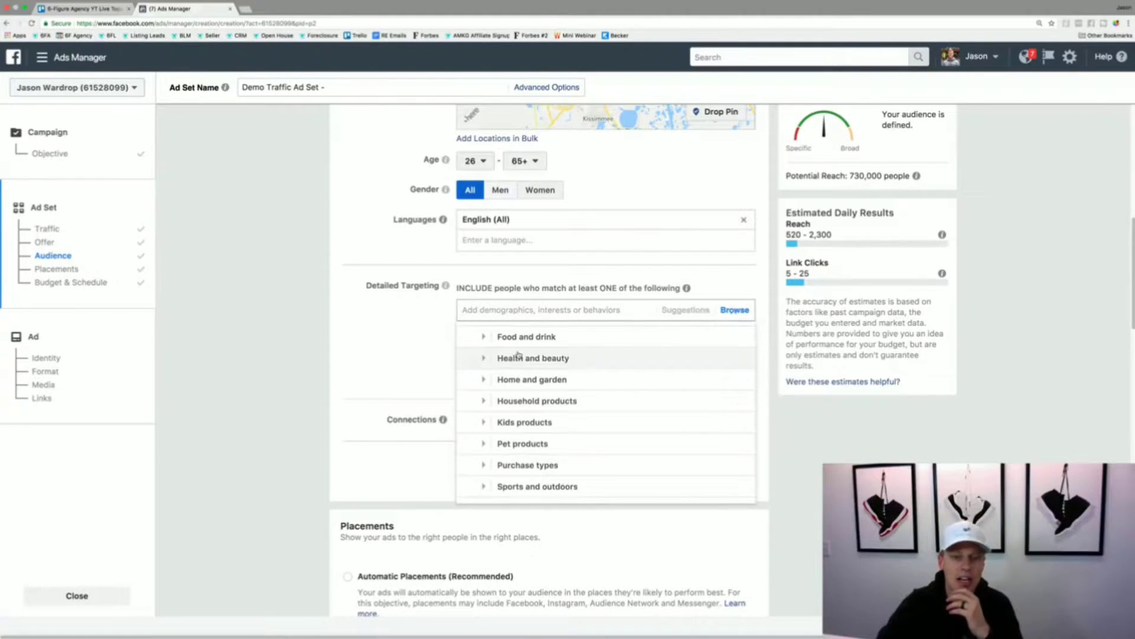
scroll(519, 354, down, 3)
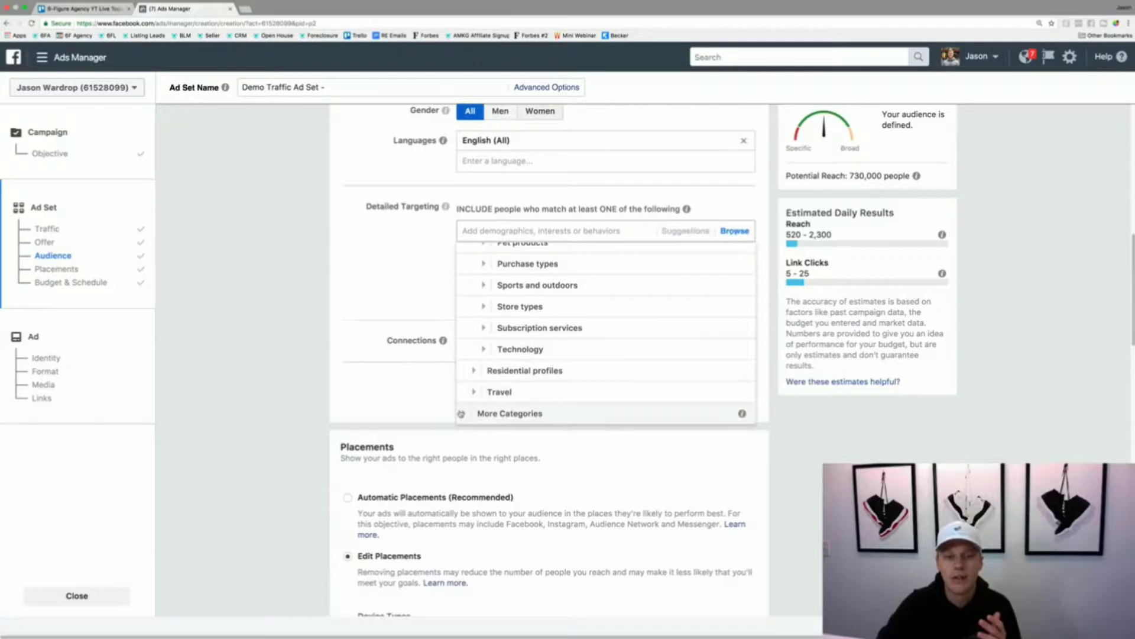
click(464, 413)
click(365, 291)
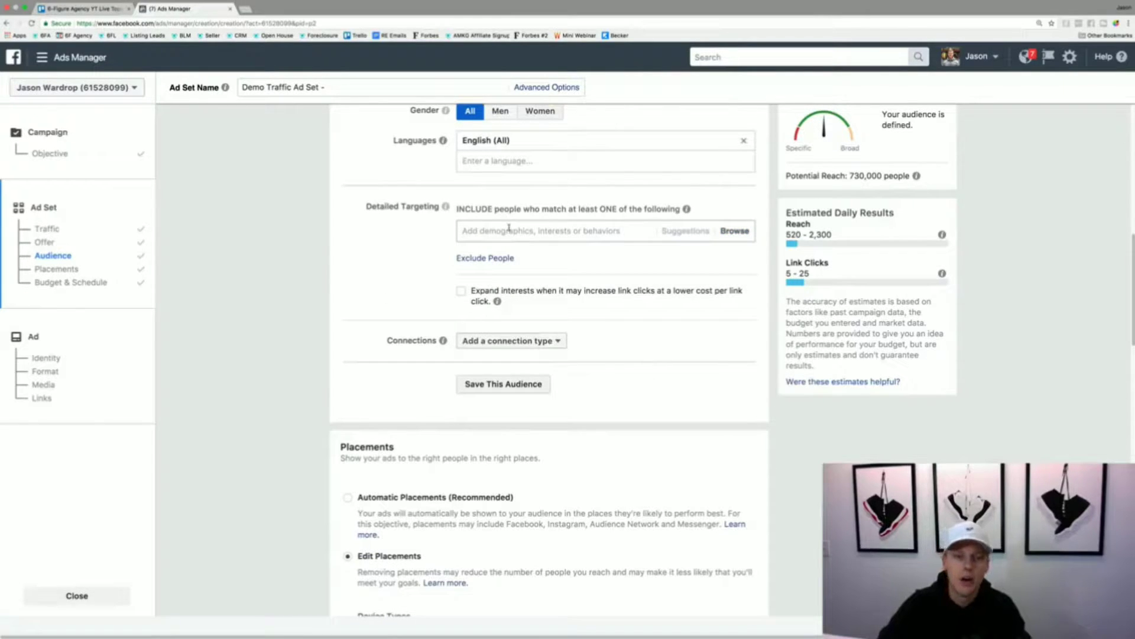
- Search detailed targeting for "real estate" and leave the suggestions without selecting any
text(real estate)
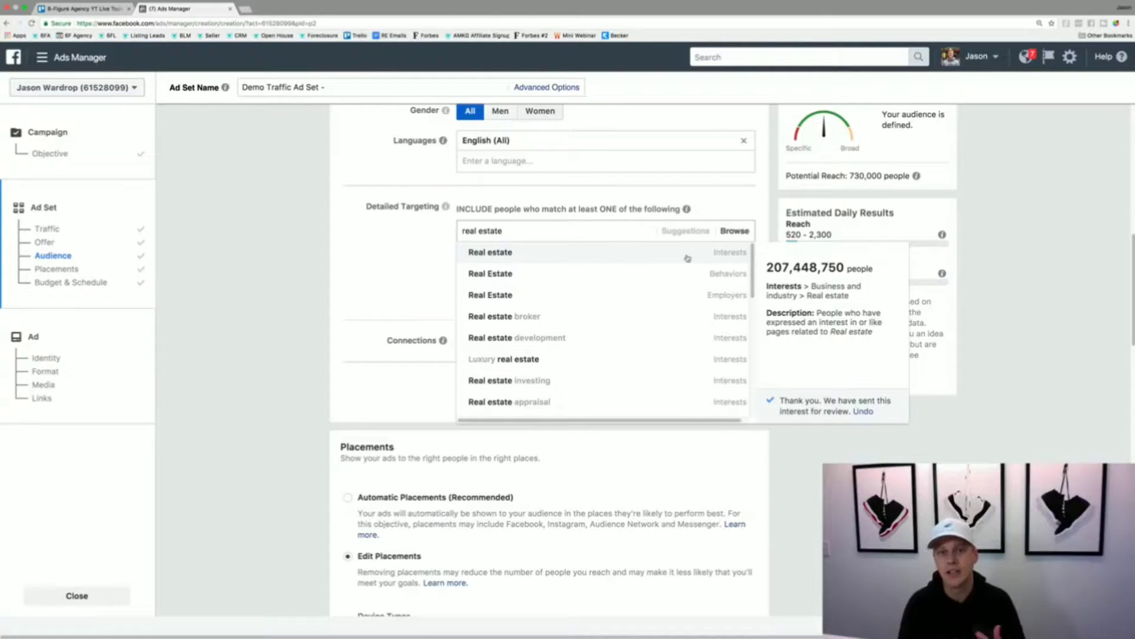
click(366, 293)
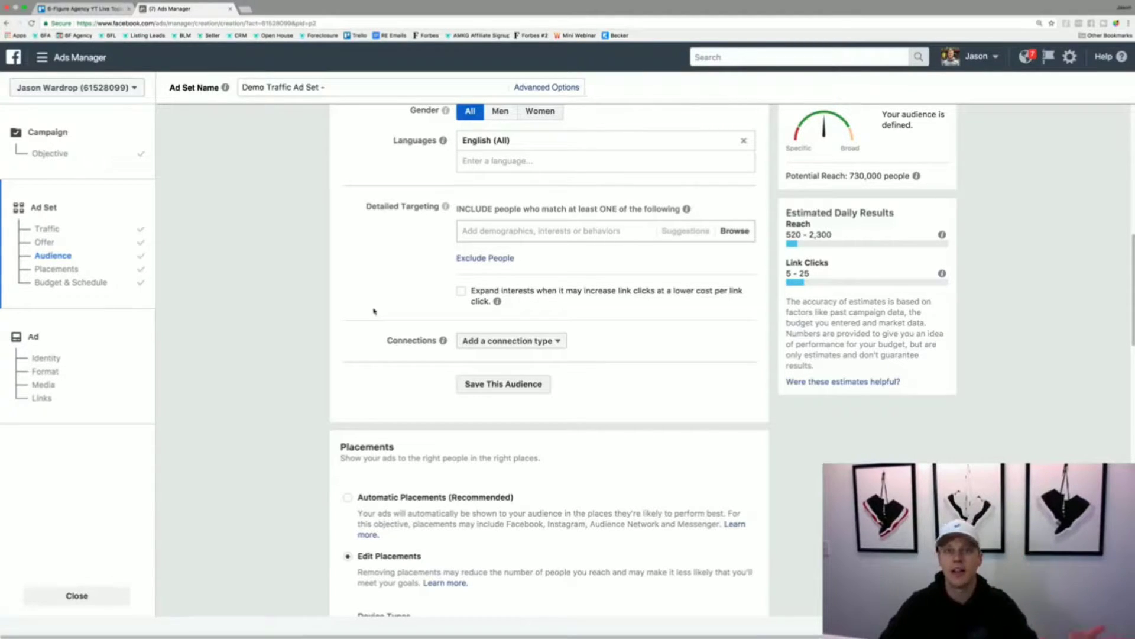
- Examine the connection types available for the audience, including the Facebook Pages options
click(496, 342)
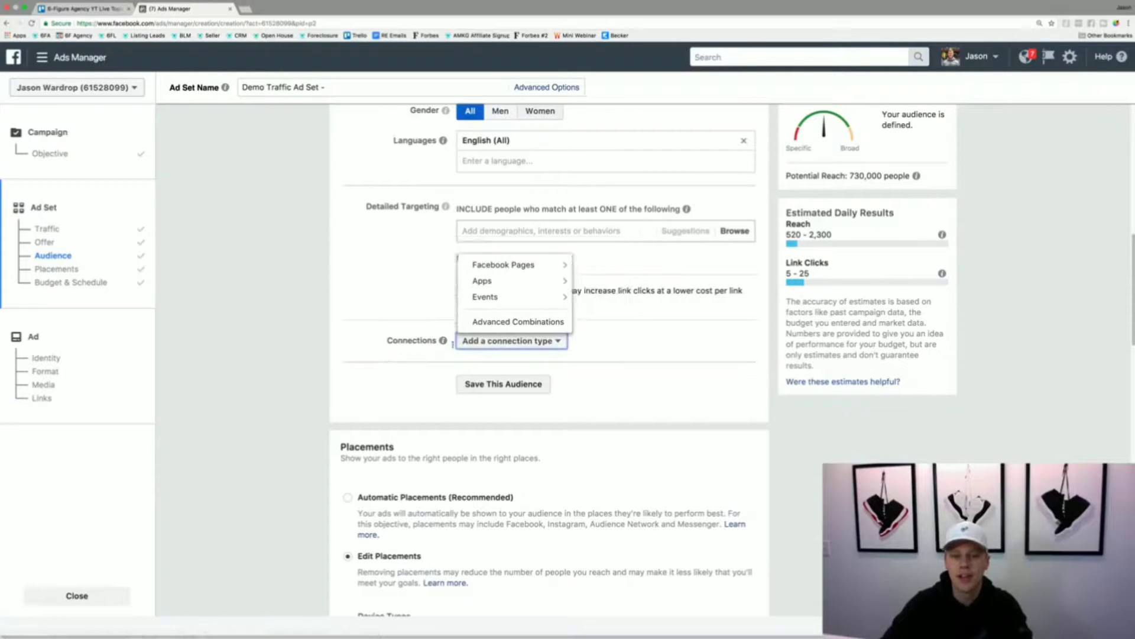
mouse_move(554, 289)
mouse_move(552, 270)
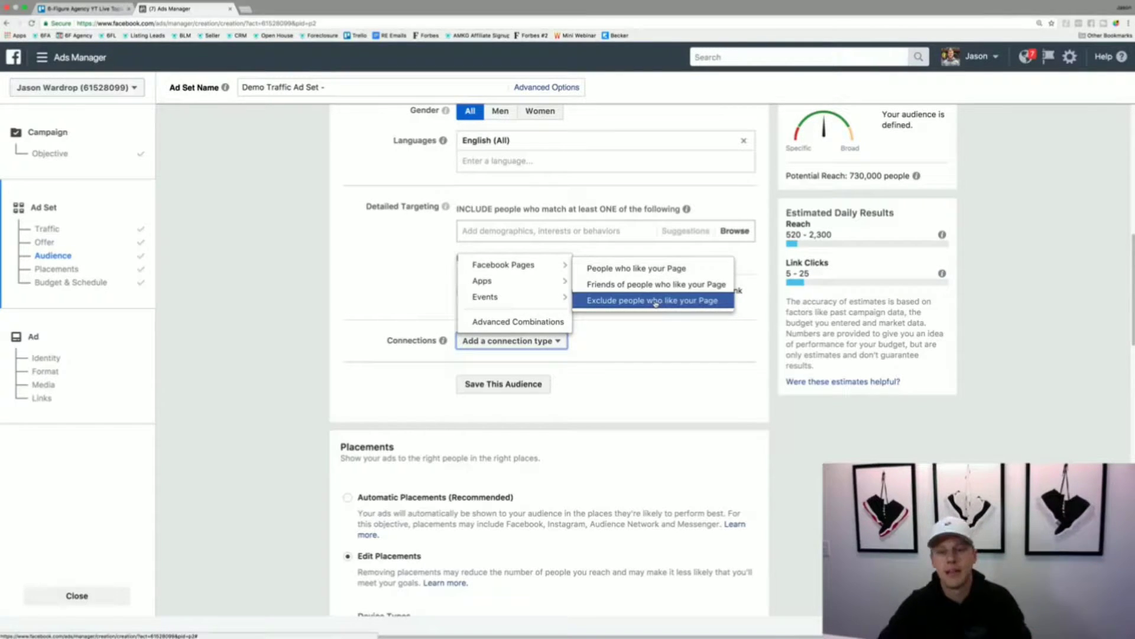
click(340, 383)
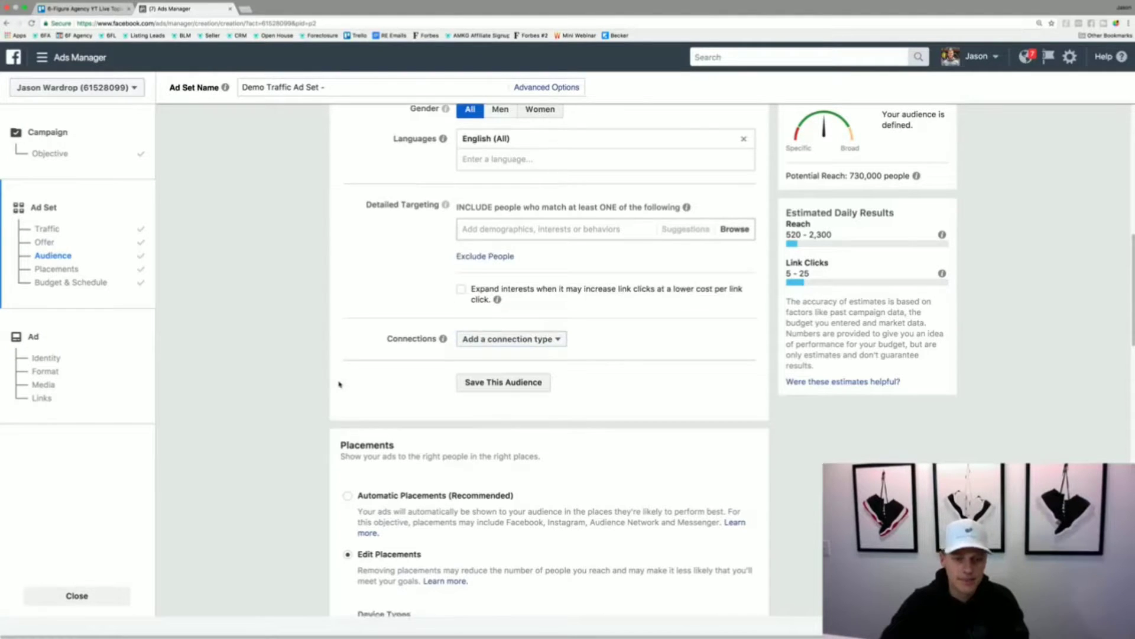
- Switch the ad set to Automatic Placements and back to Edit Placements to reset the placement selection
scroll(340, 384, down, 4)
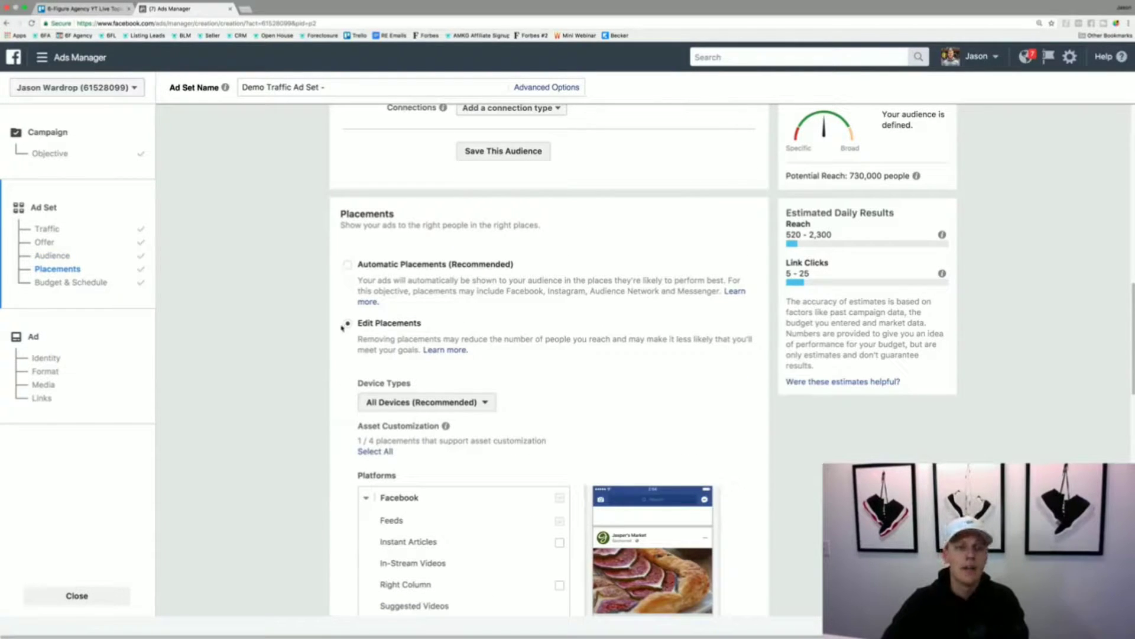
click(348, 266)
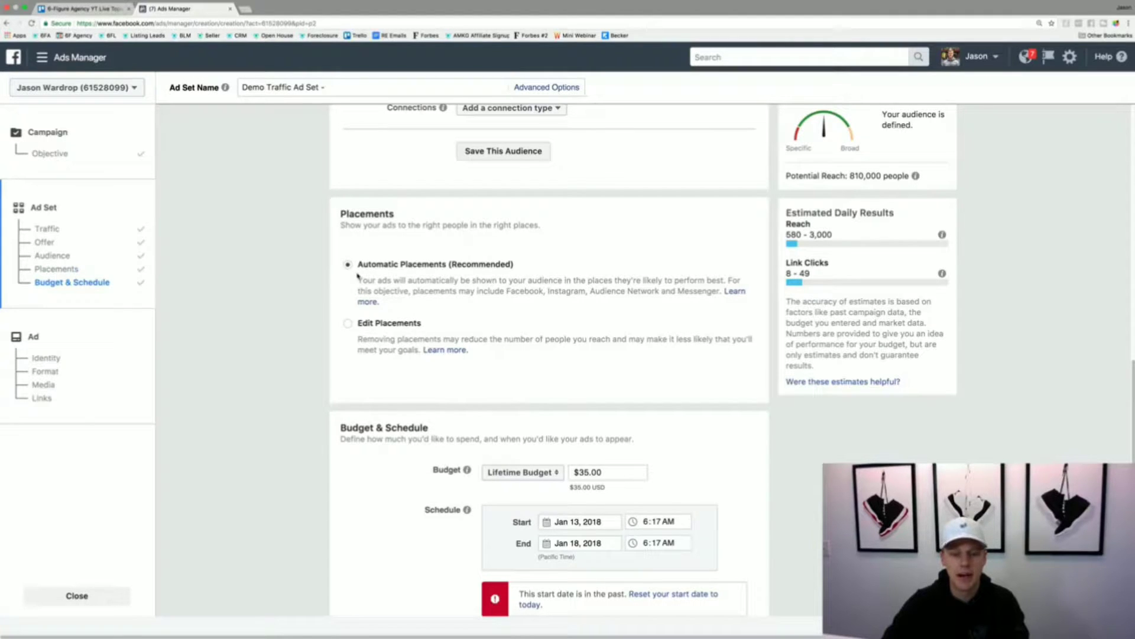
click(347, 324)
scroll(341, 348, down, 1)
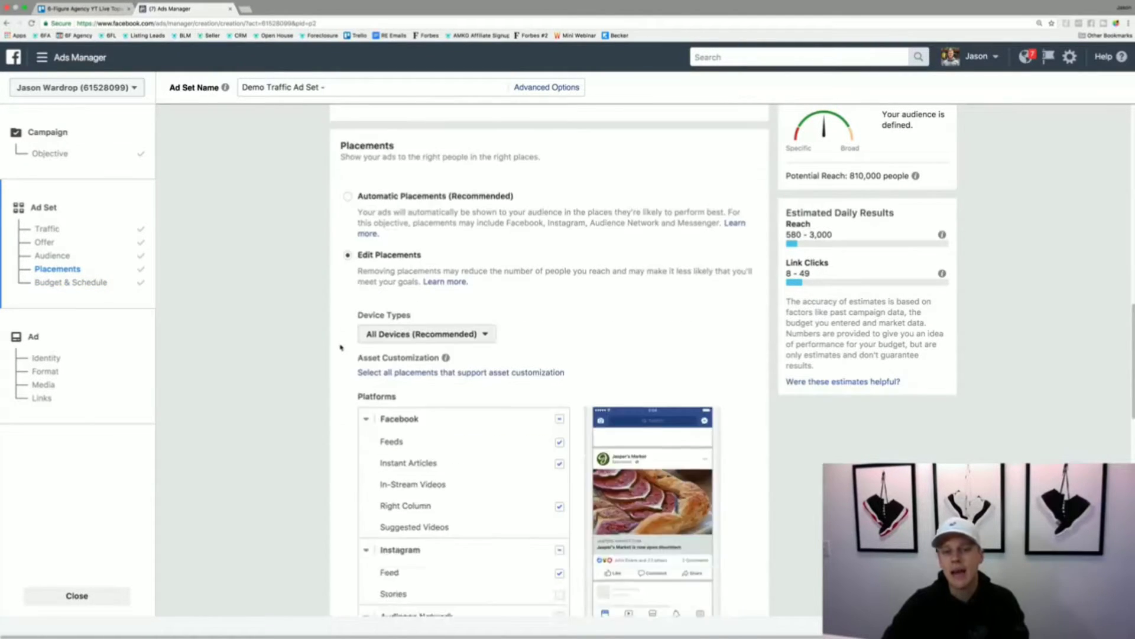
- Examine the device type options for the placements
scroll(341, 348, down, 3)
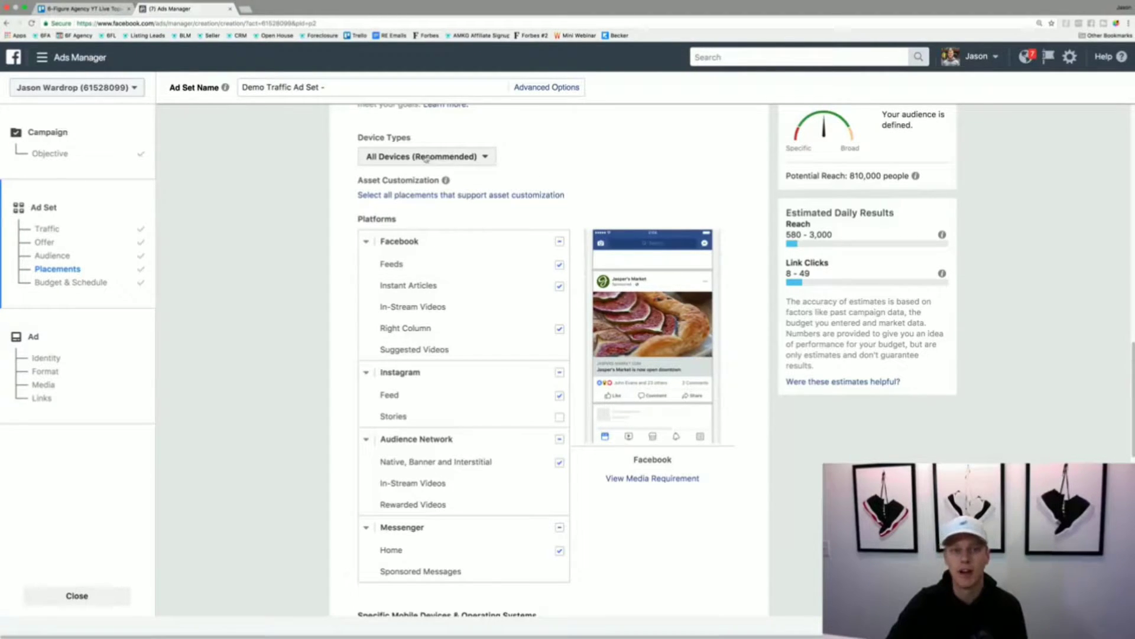
click(383, 159)
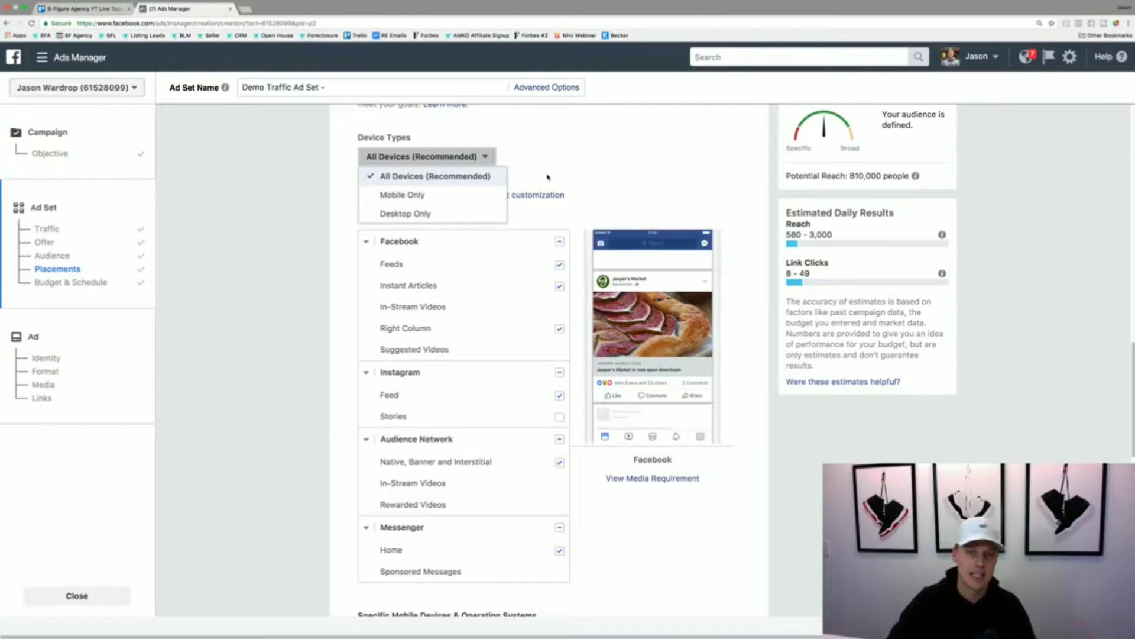
click(570, 163)
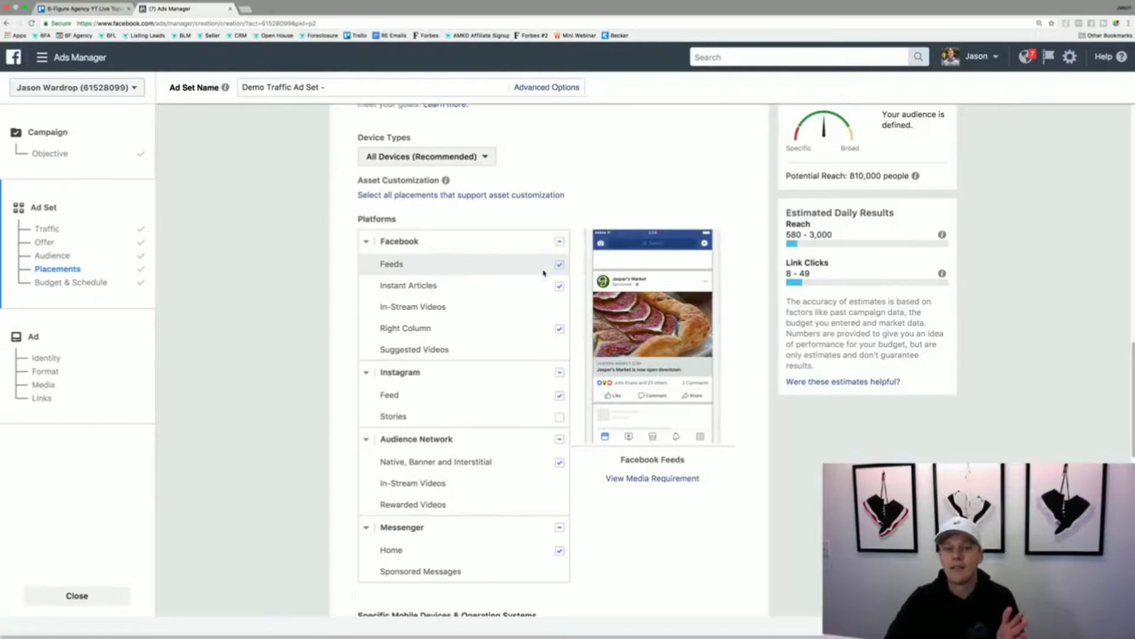
- Limit the placements to Facebook Feeds by deselecting Instant Articles, Right Column, Instagram, Audience Network and Messenger
click(559, 286)
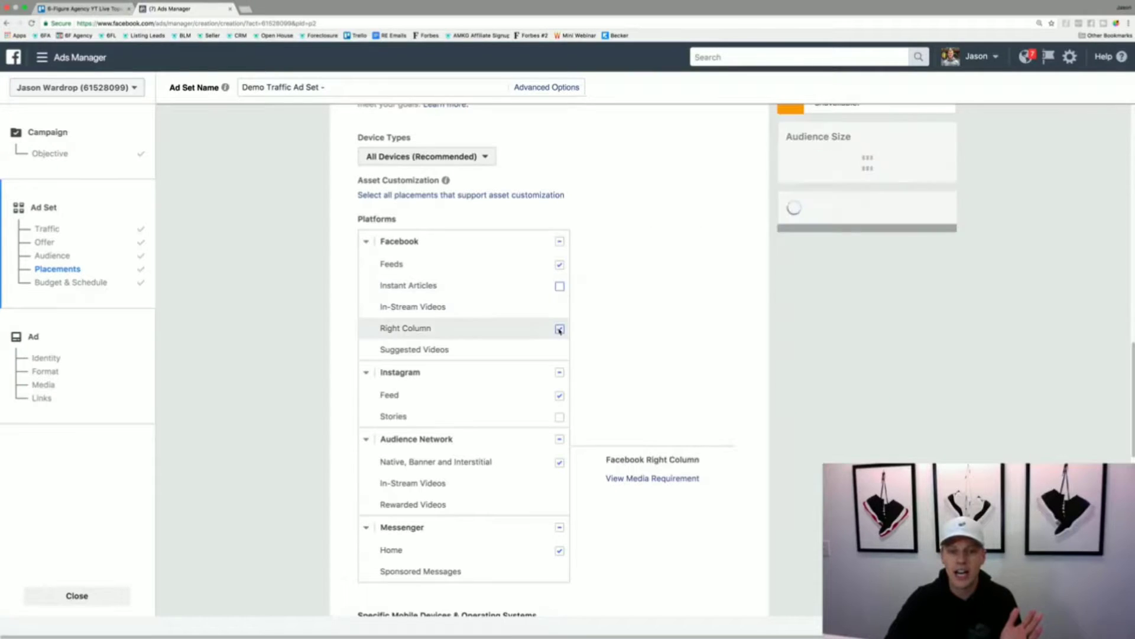
click(560, 328)
click(560, 372)
click(559, 438)
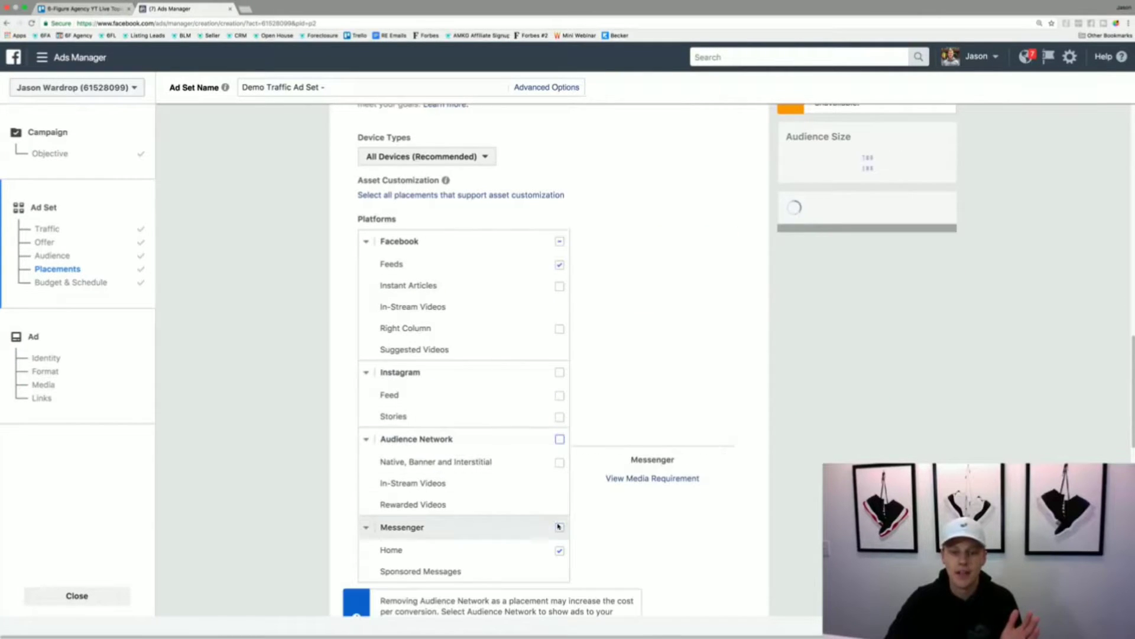
click(560, 527)
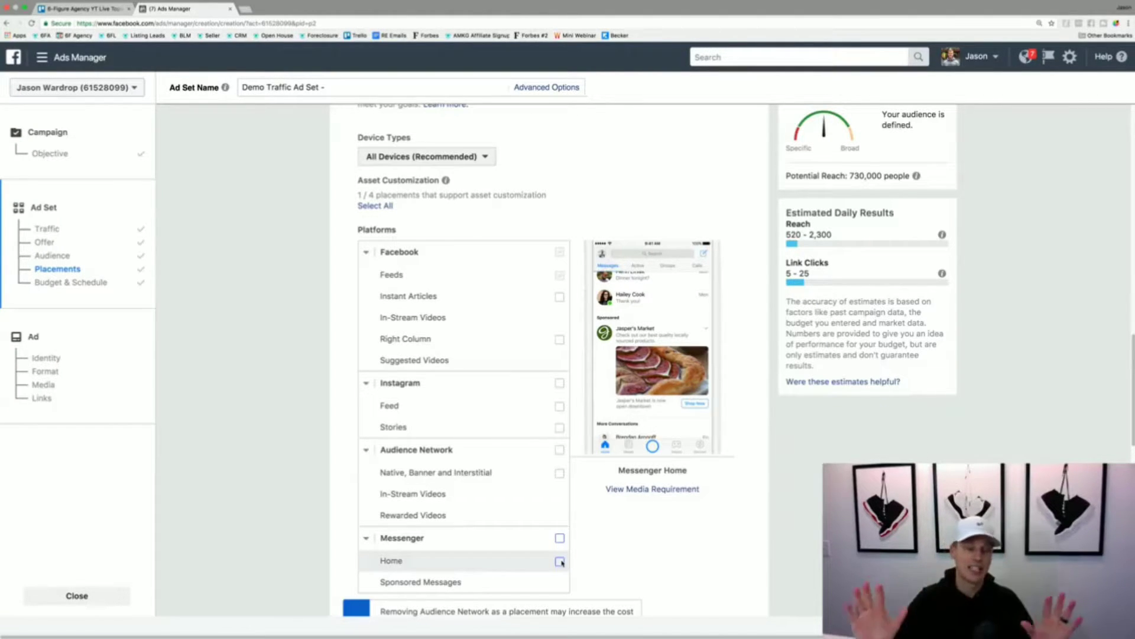
- Change the ad set's budget type from Lifetime Budget to Daily Budget
scroll(595, 492, down, 2)
scroll(596, 493, down, 4)
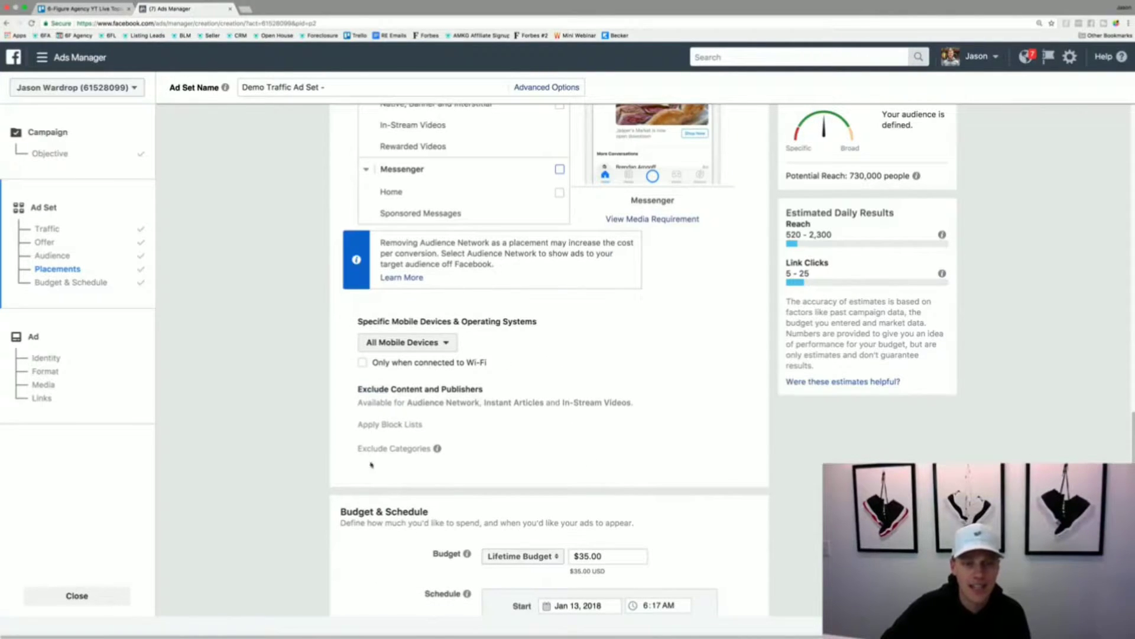
scroll(373, 463, down, 3)
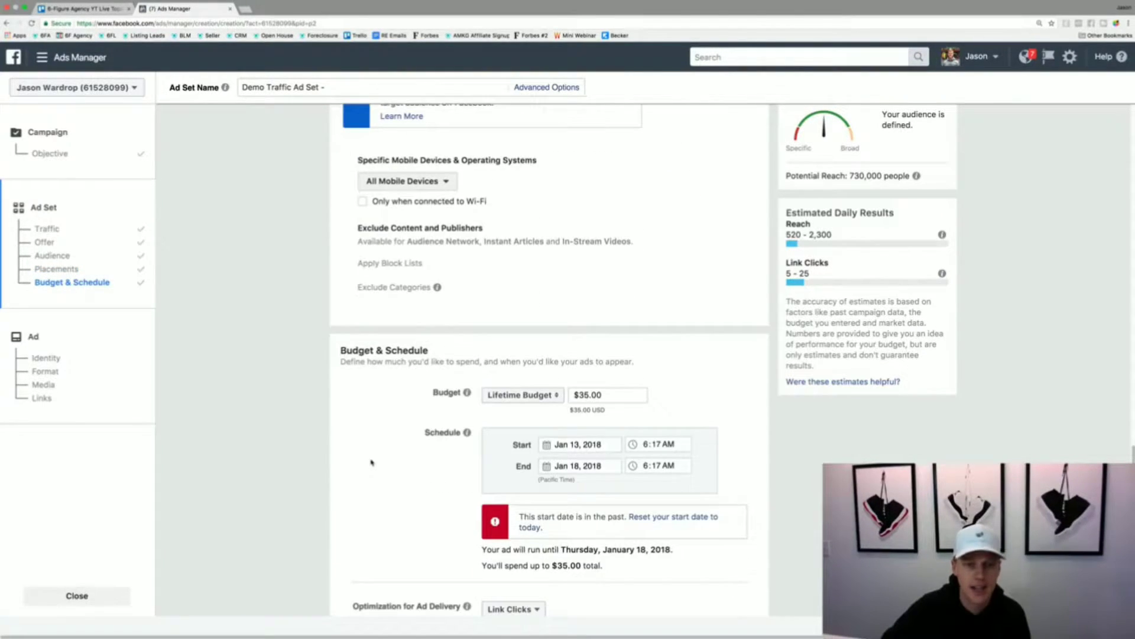
click(514, 395)
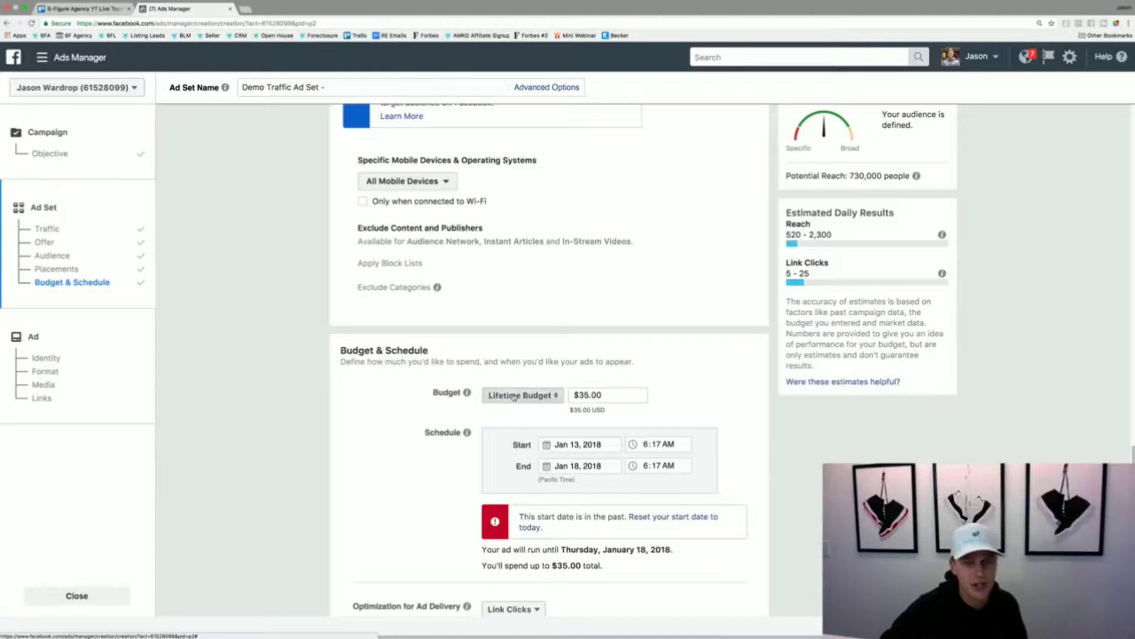
click(517, 381)
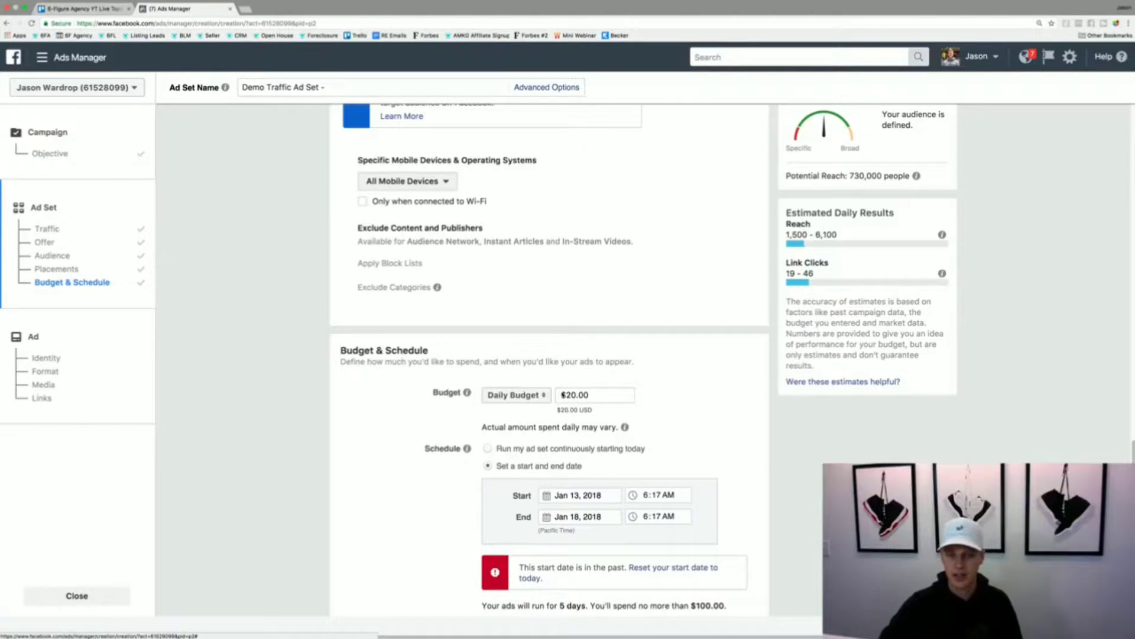
- Set the ad set's daily budget to $10.00
click(573, 396)
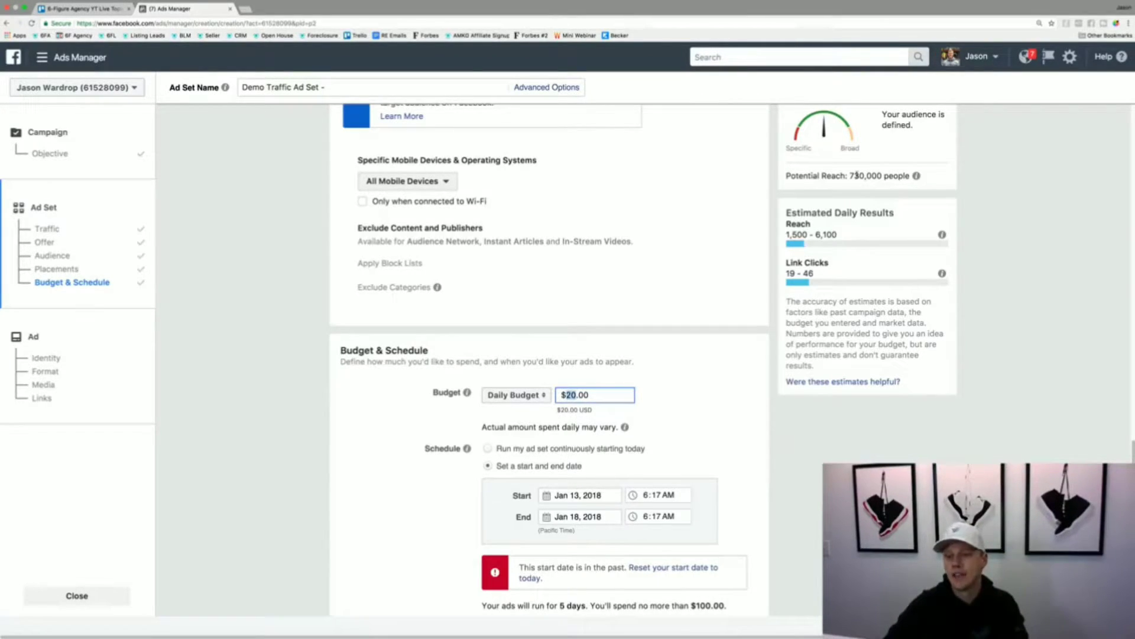
drag(850, 175, 865, 176)
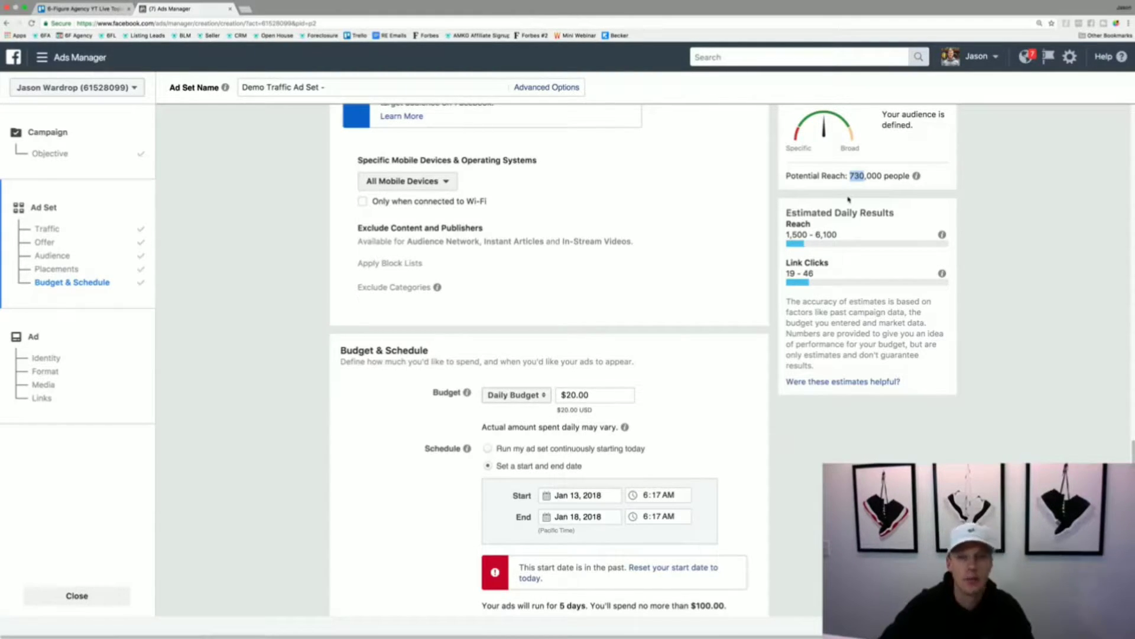
click(569, 394)
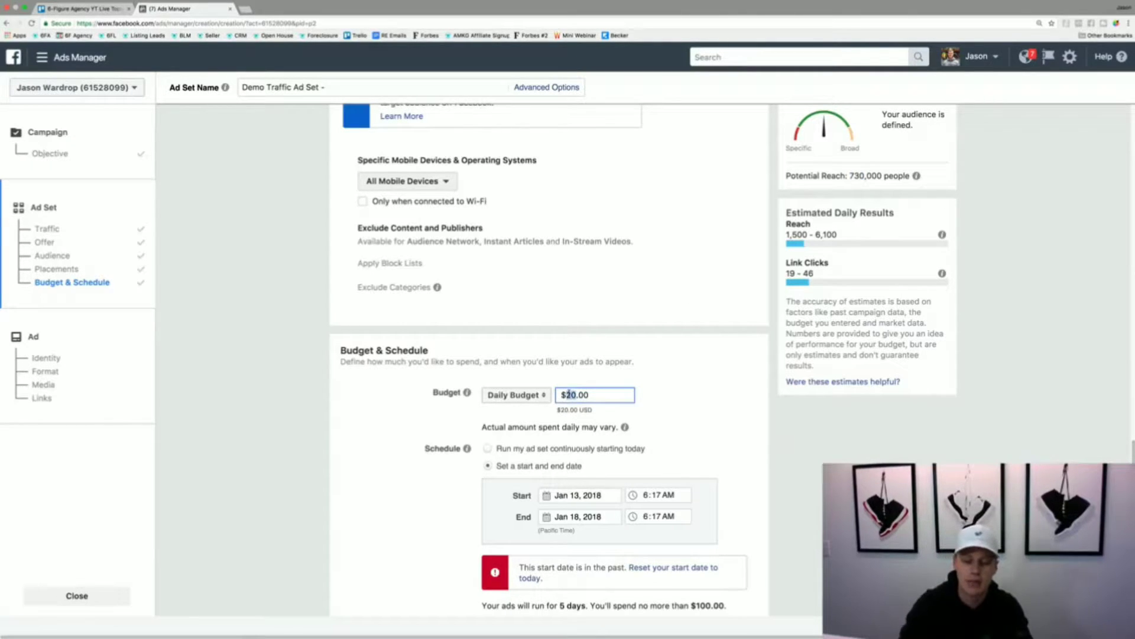
key(BackSpace)
text(1)
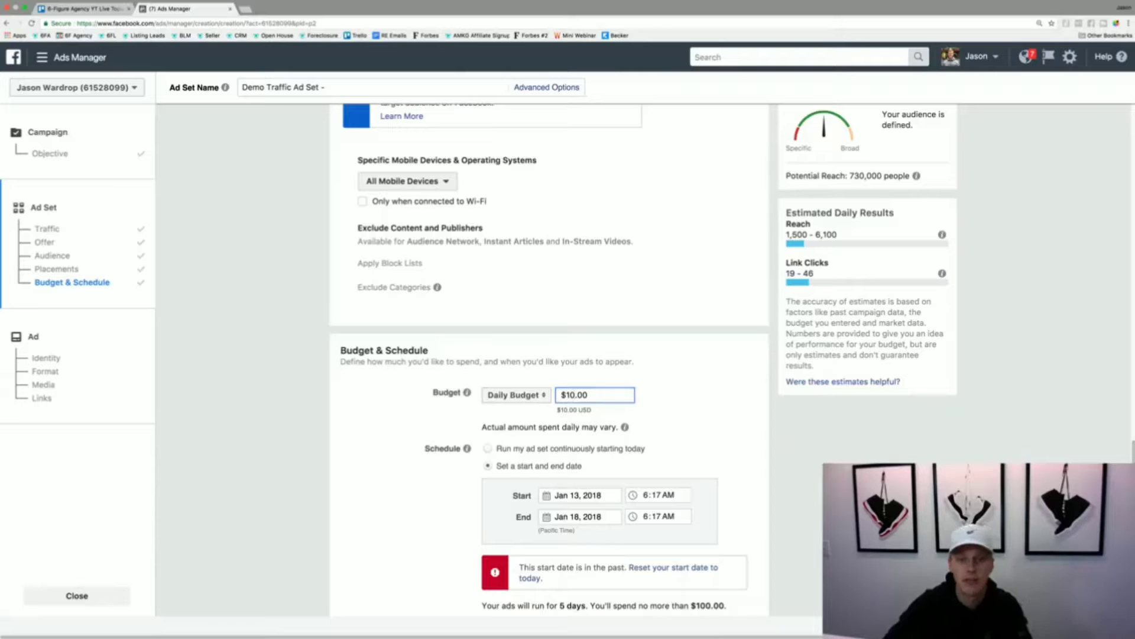
click(749, 390)
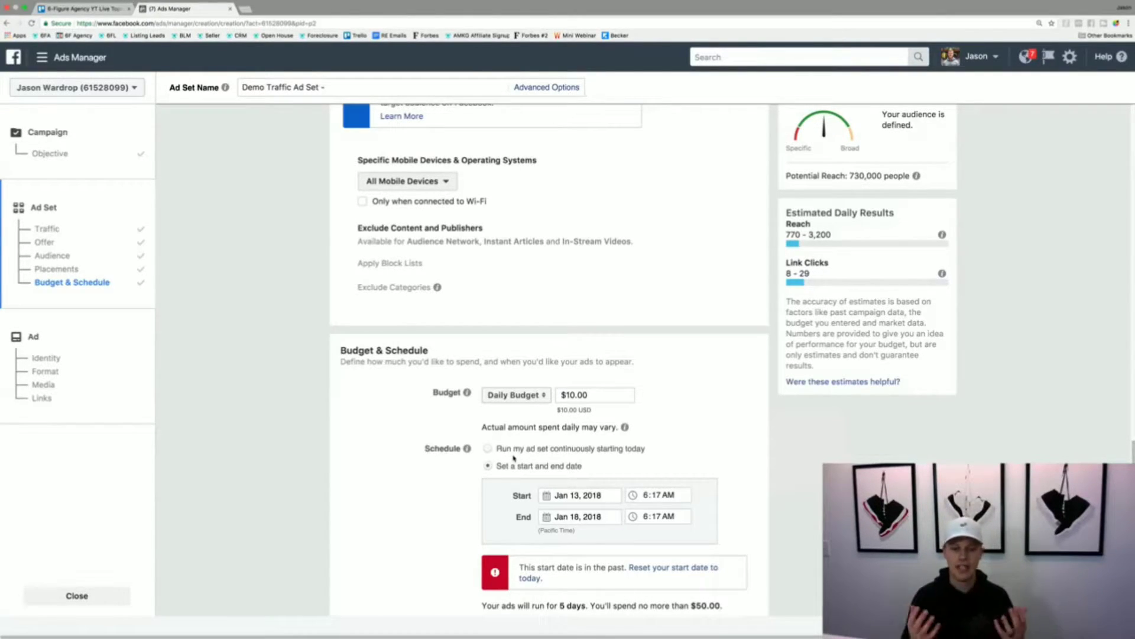
- Set the ad set's schedule to start on Jan 15, 2018 at 8:00 AM
click(567, 495)
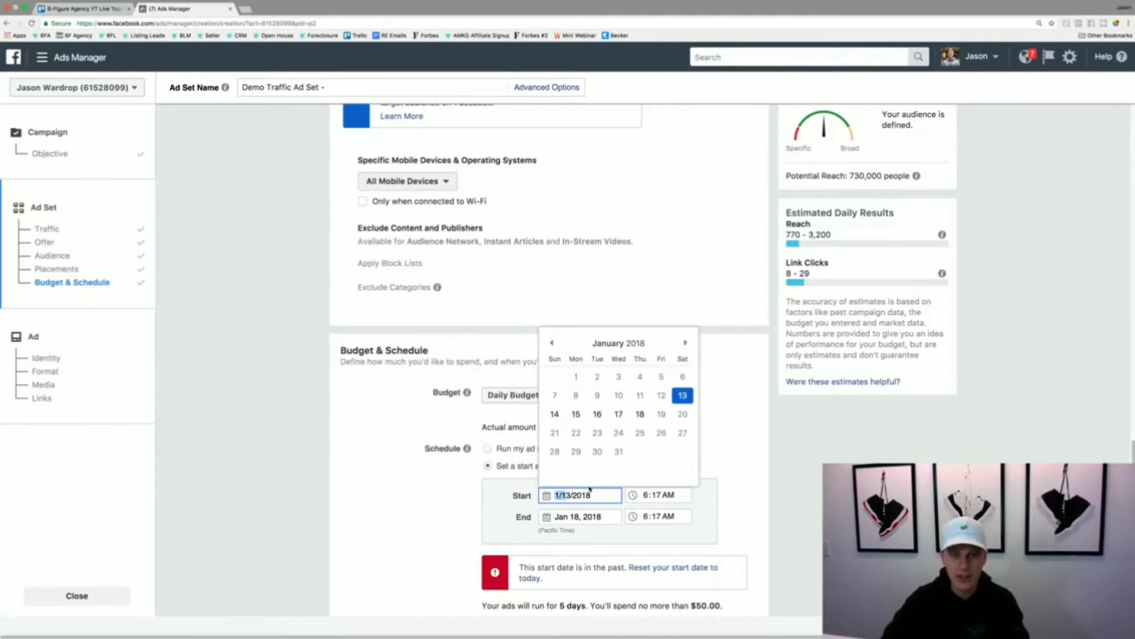
click(575, 414)
click(639, 493)
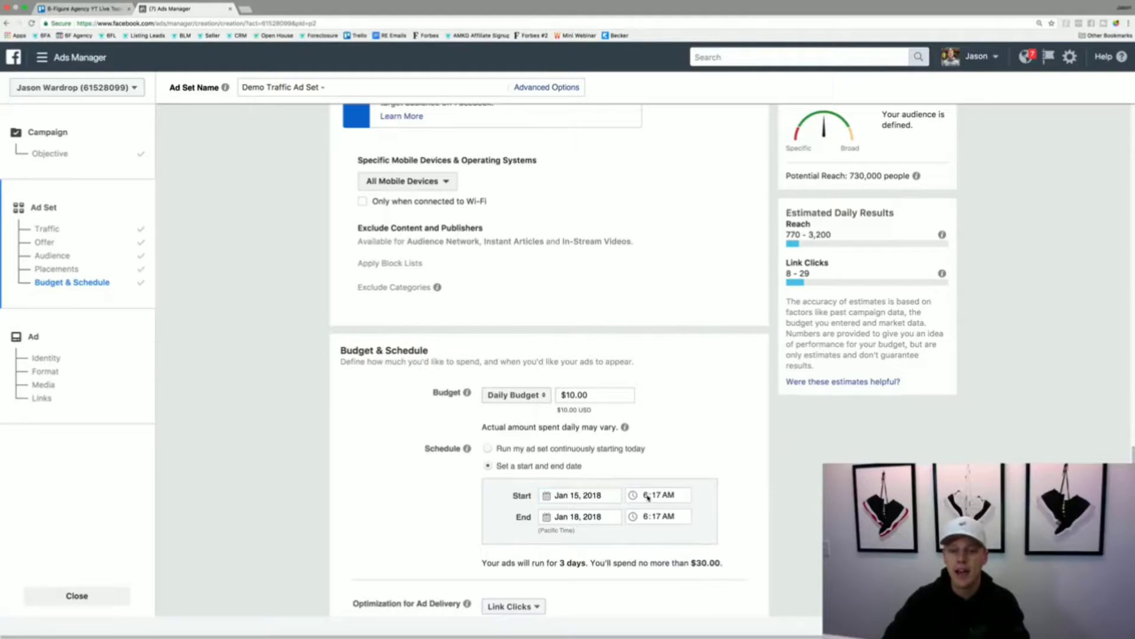
text(8:00)
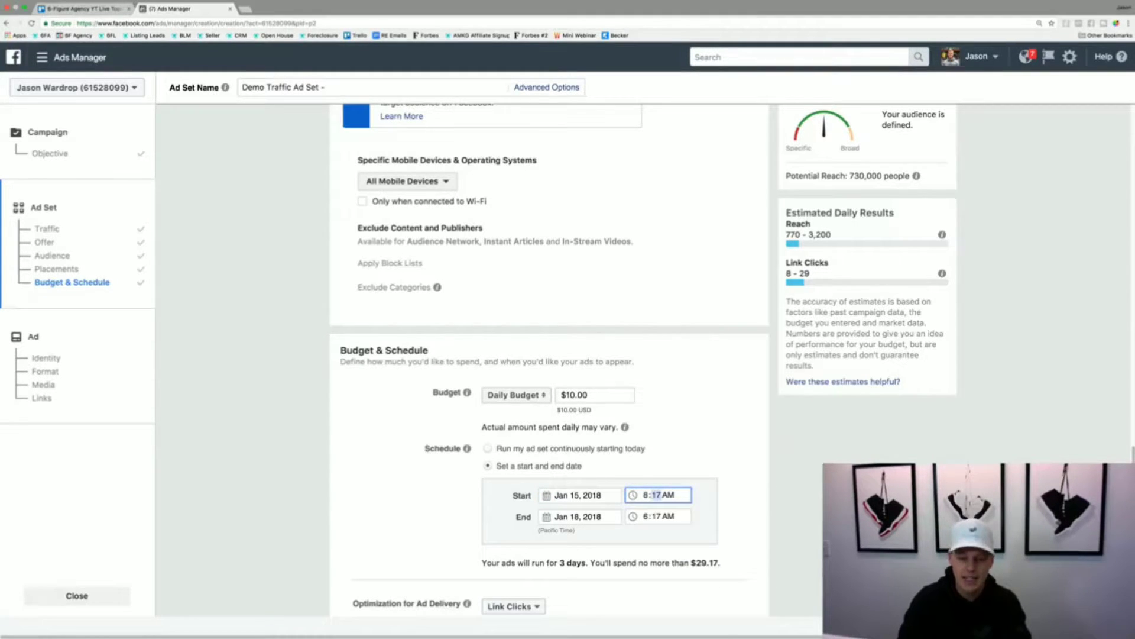
click(749, 482)
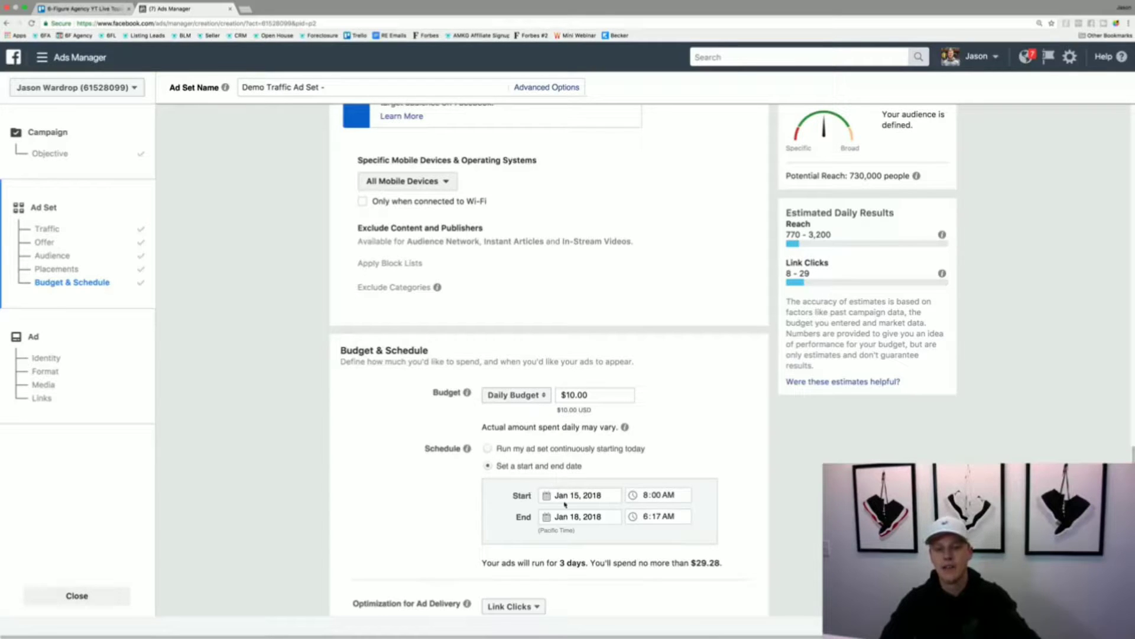
- Switch the schedule to run continuously starting today and back to a set start and end date
click(488, 450)
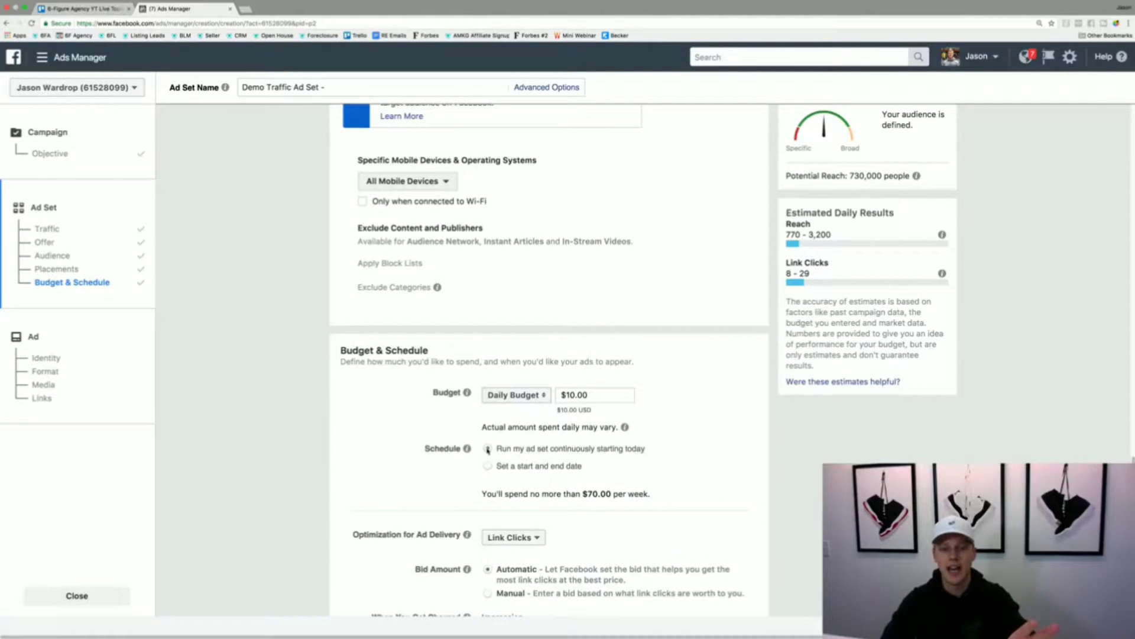
click(488, 466)
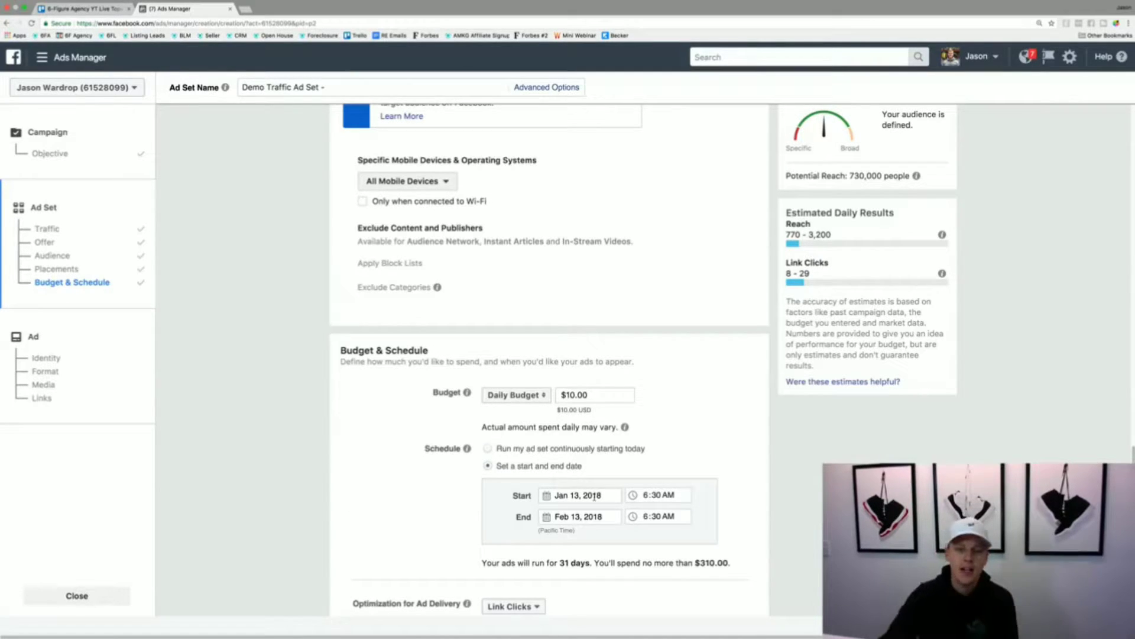
- Set the schedule's start date to Jan 15, 2018 and its start time to 8:00 AM
click(585, 494)
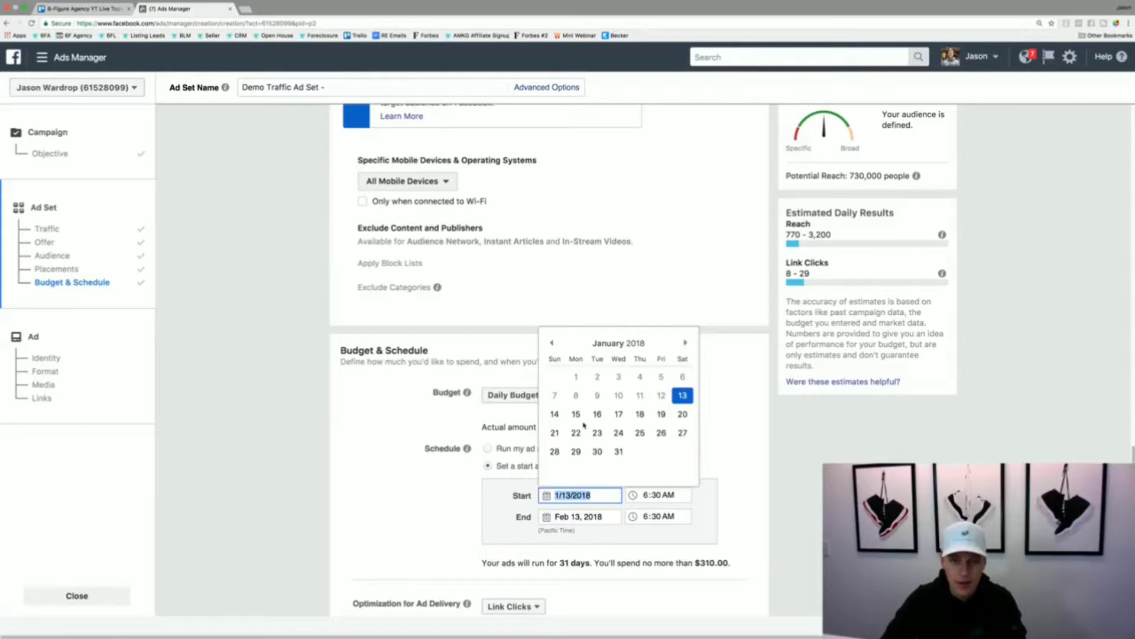
click(580, 419)
click(646, 495)
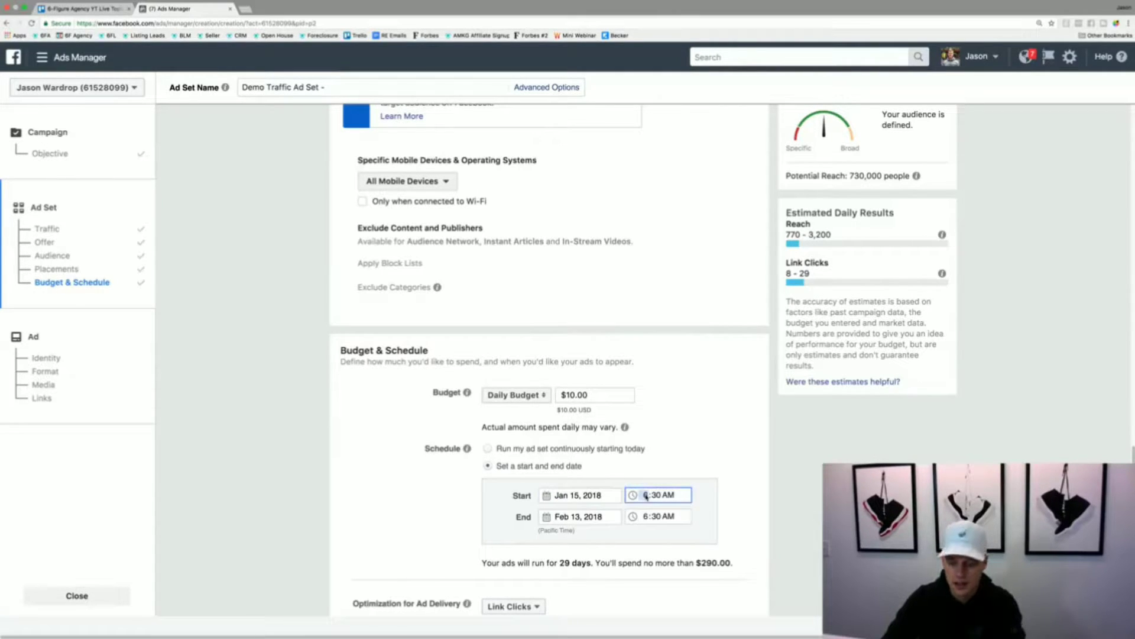
text(800)
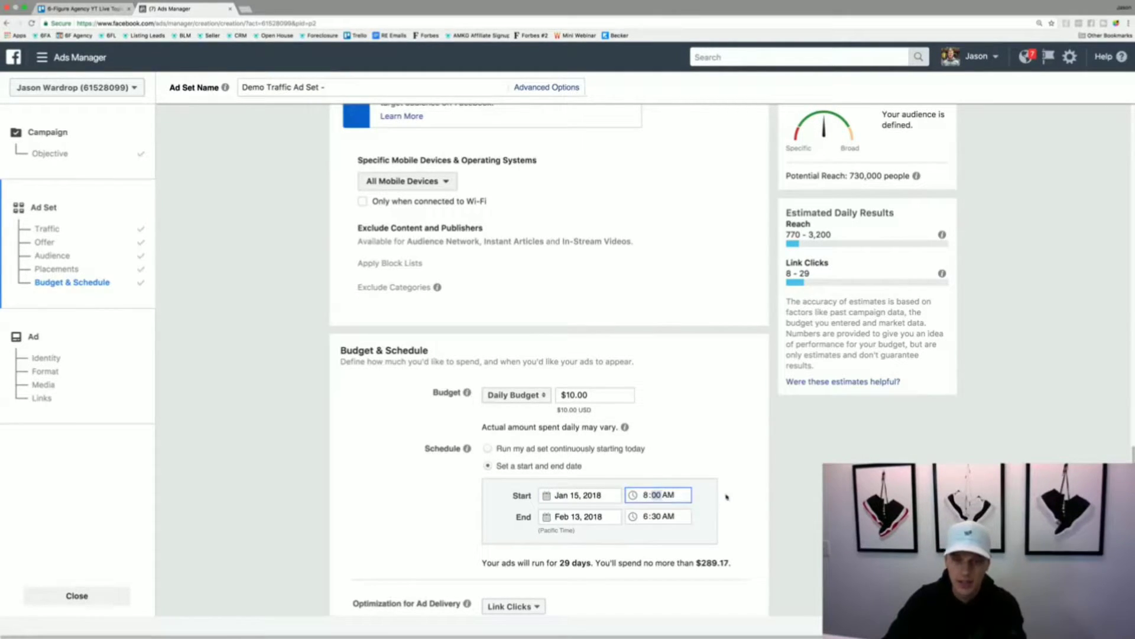
click(728, 497)
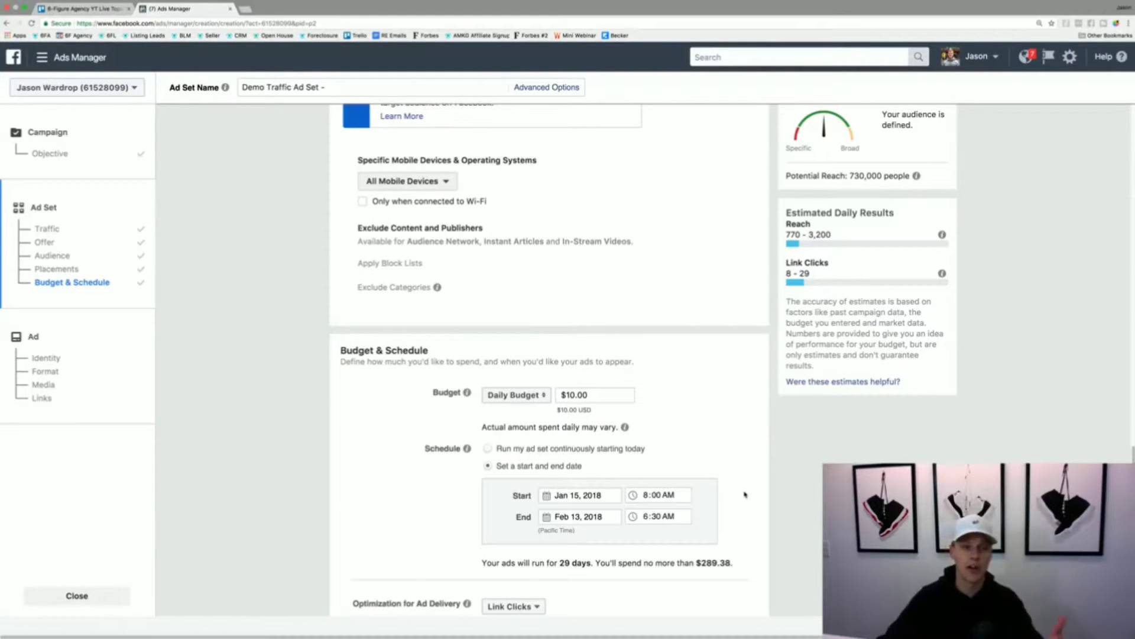
- Review the ad set's delivery optimization and bid settings, keep the defaults, and continue to the ad setup
scroll(678, 410, down, 3)
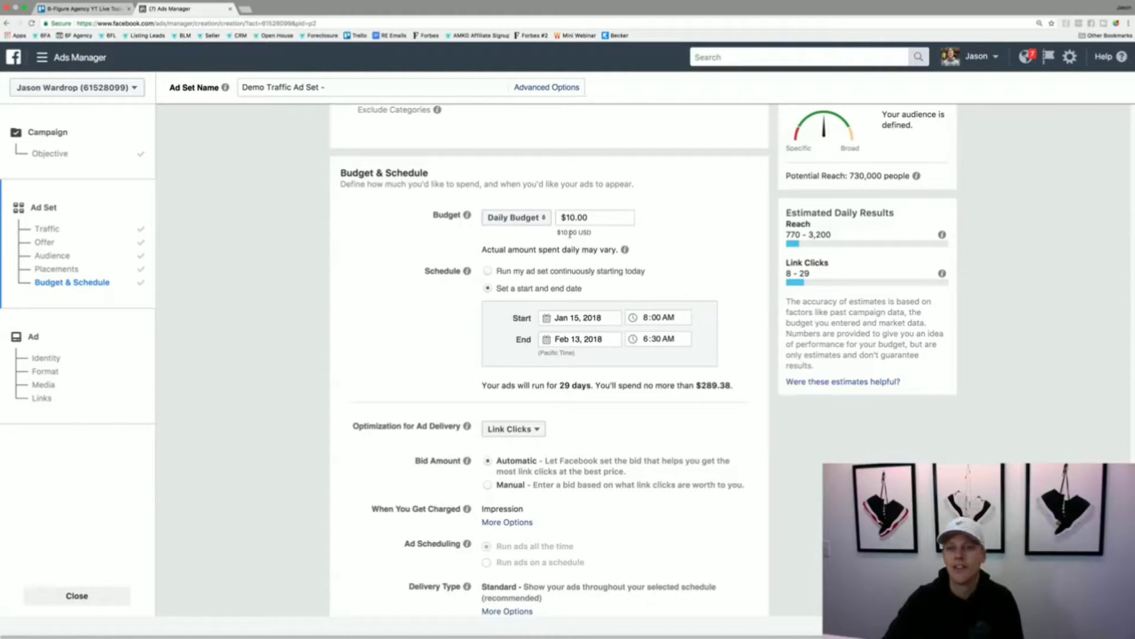
scroll(424, 325, down, 2)
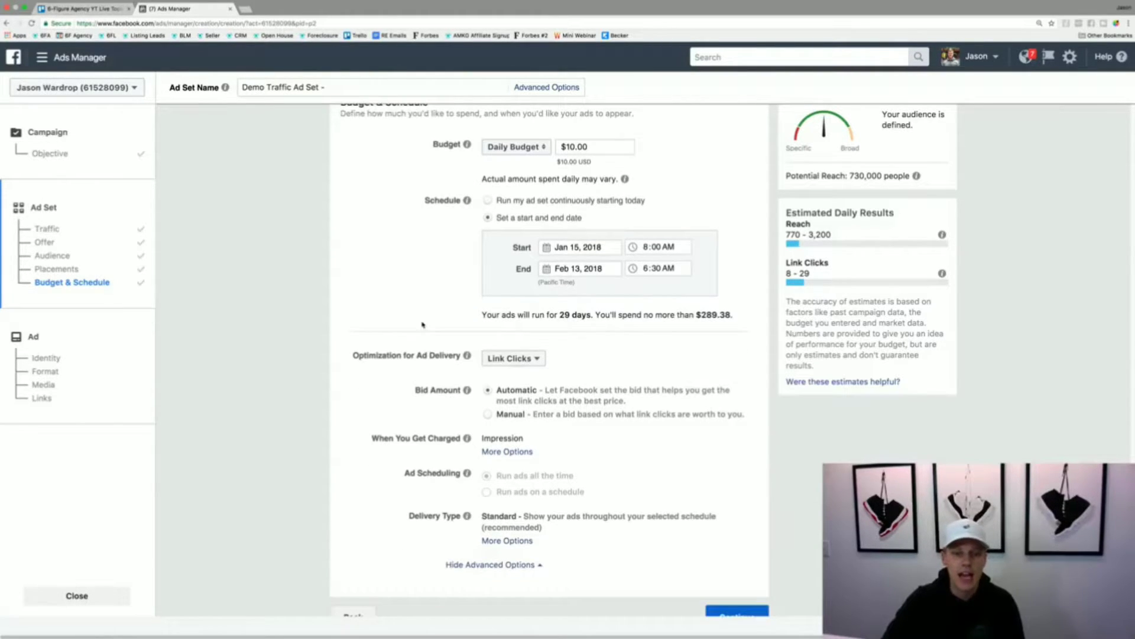
mouse_move(467, 389)
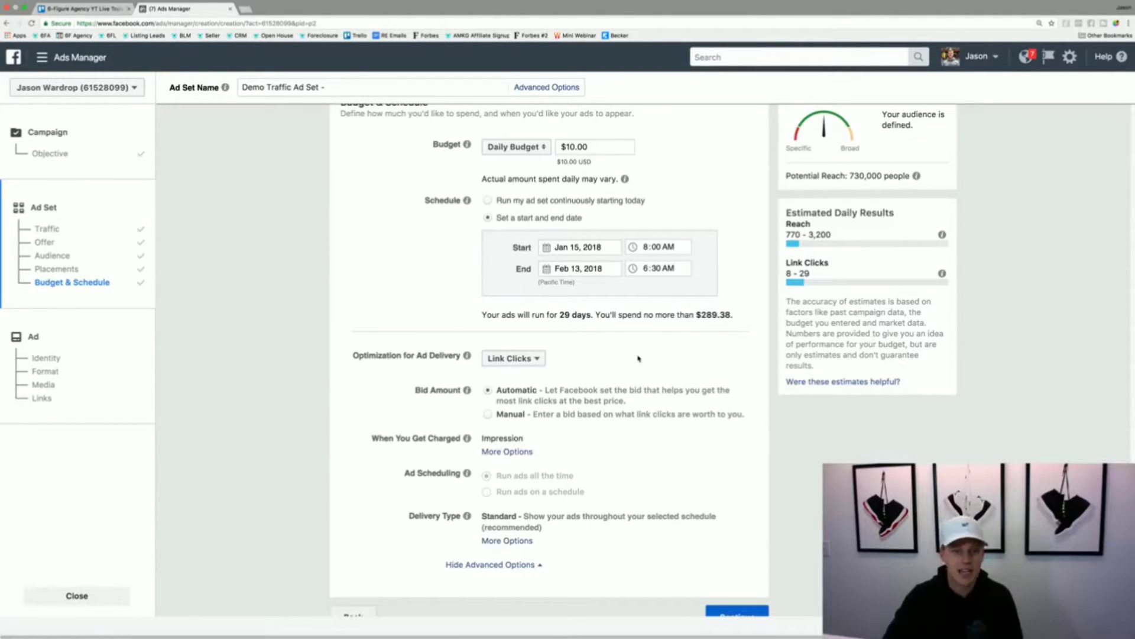
scroll(643, 362, down, 1)
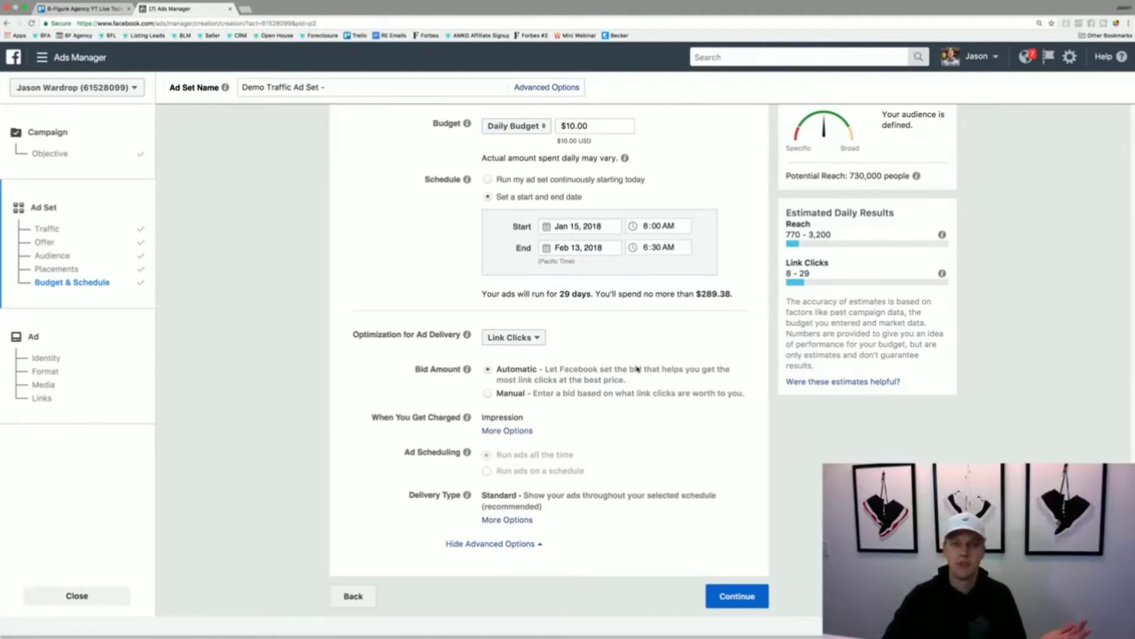
click(731, 597)
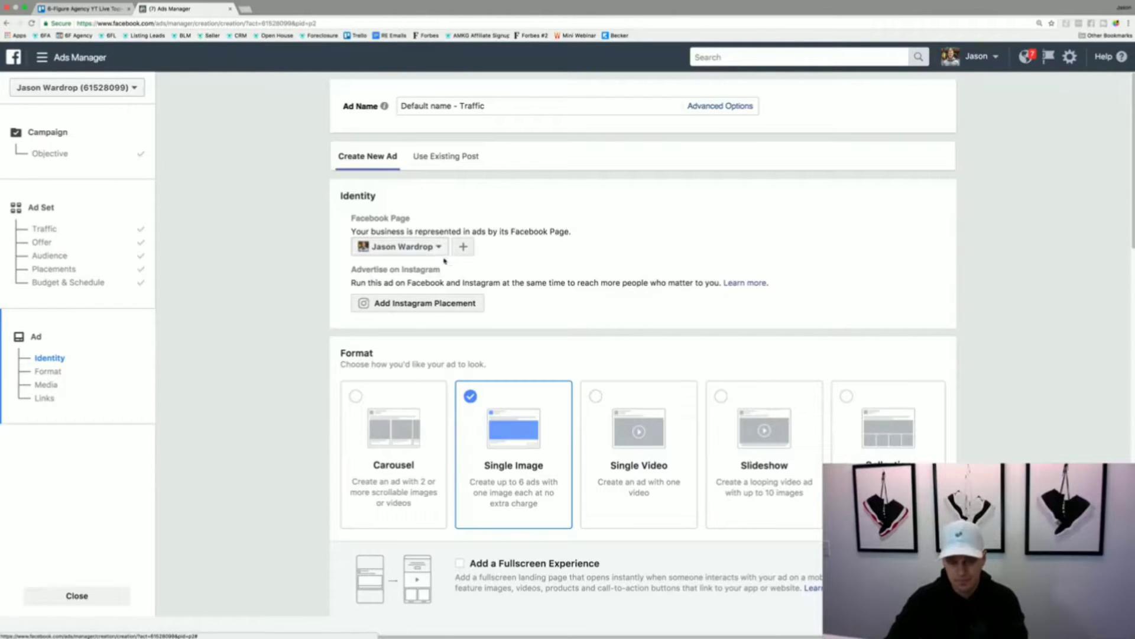
- Browse the page posts offered for an existing-post ad and return to creating a new ad
drag(346, 274, 444, 275)
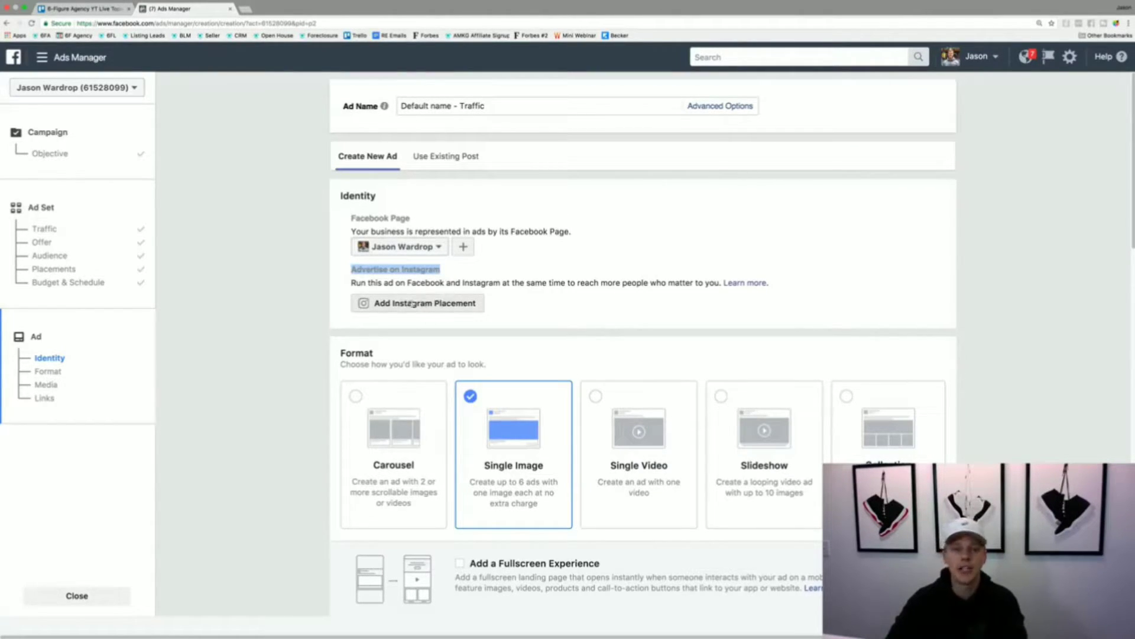
click(454, 159)
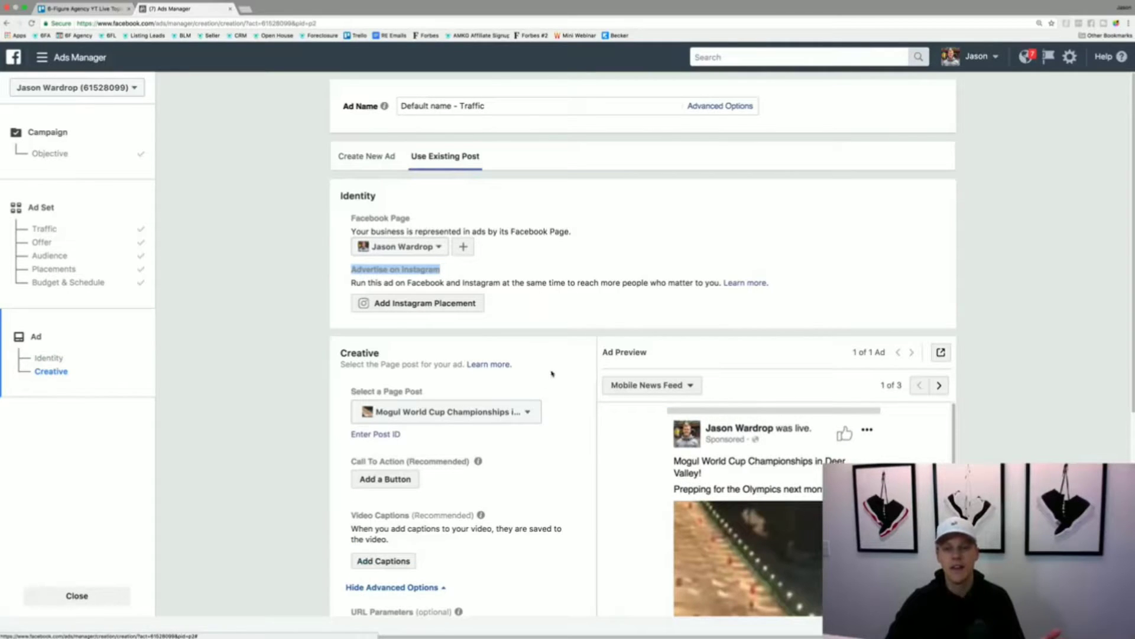
click(526, 412)
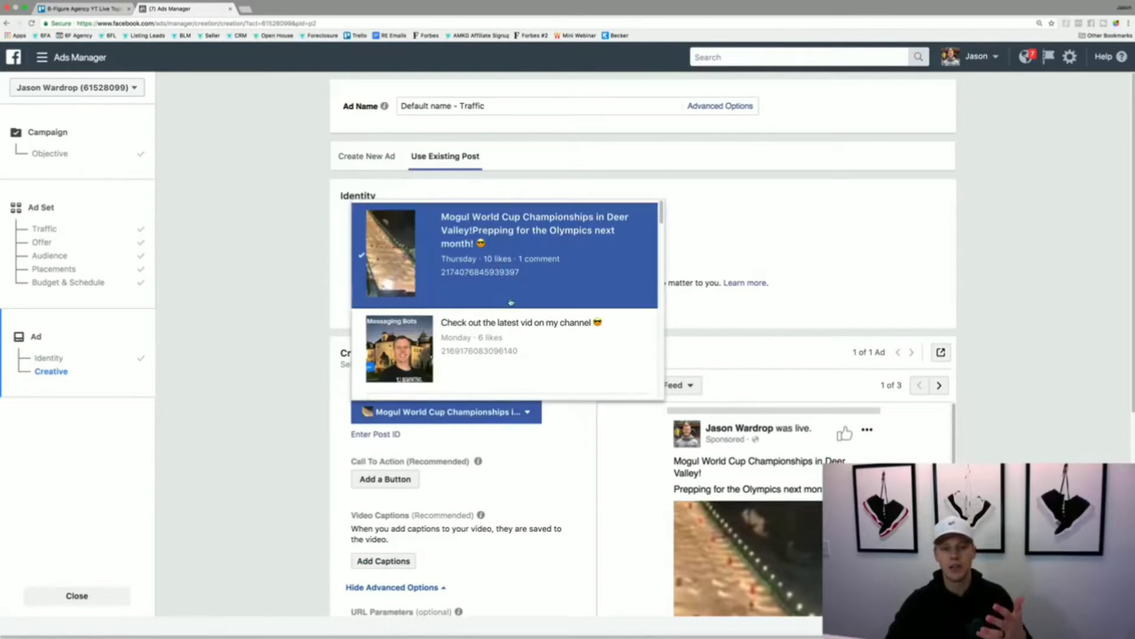
scroll(511, 302, down, 10)
click(280, 340)
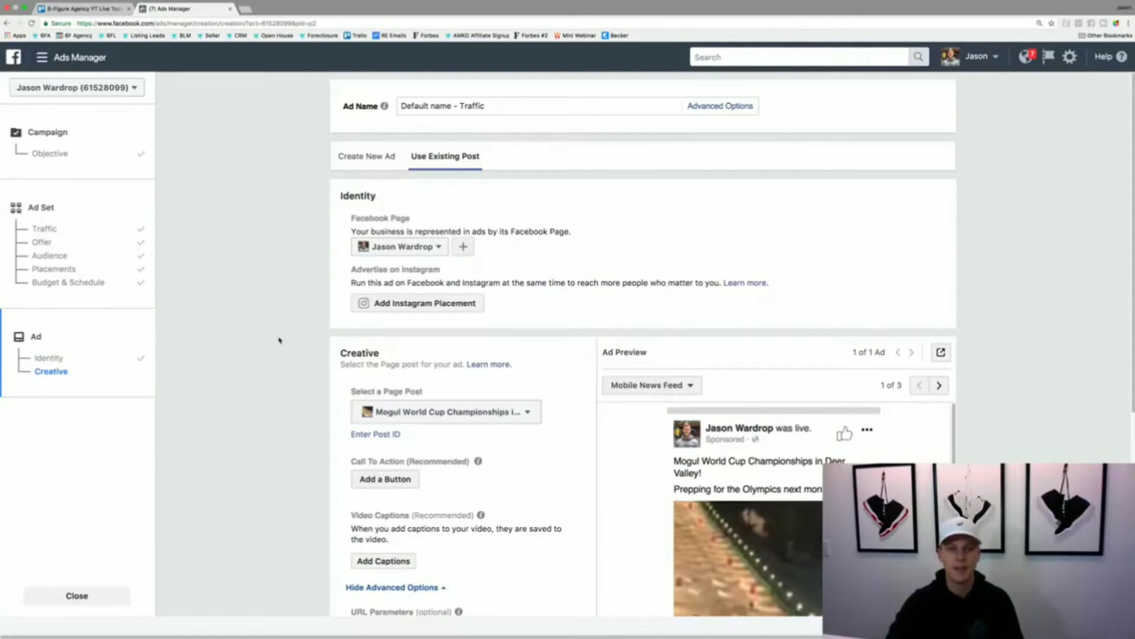
click(366, 157)
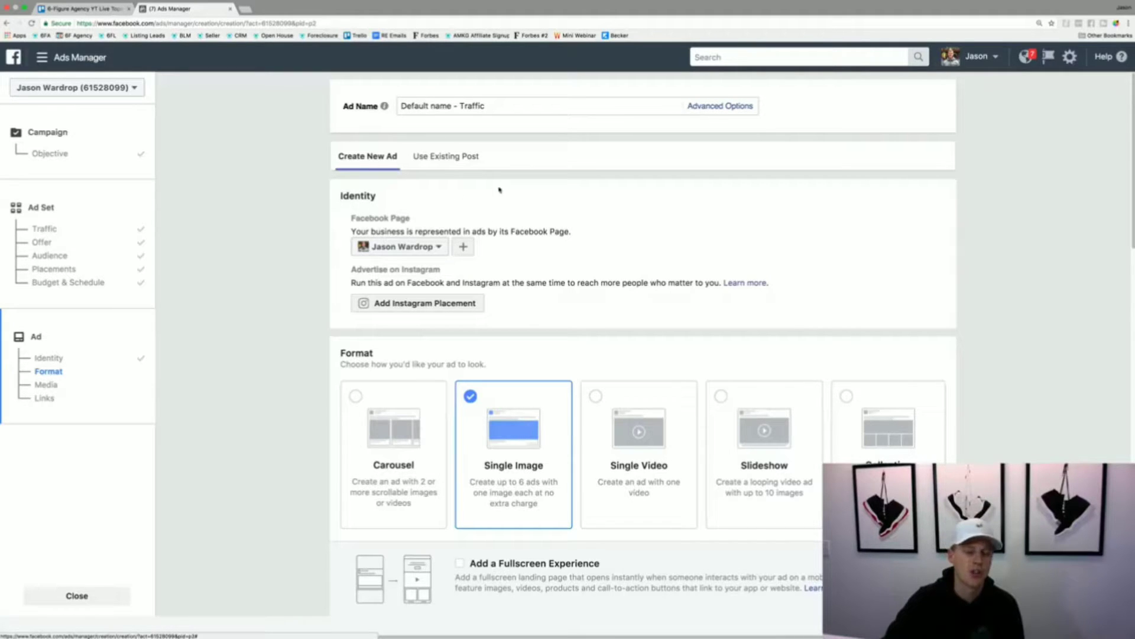
- Choose the Carousel ad format and look through its link settings and individual cards
scroll(532, 199, down, 3)
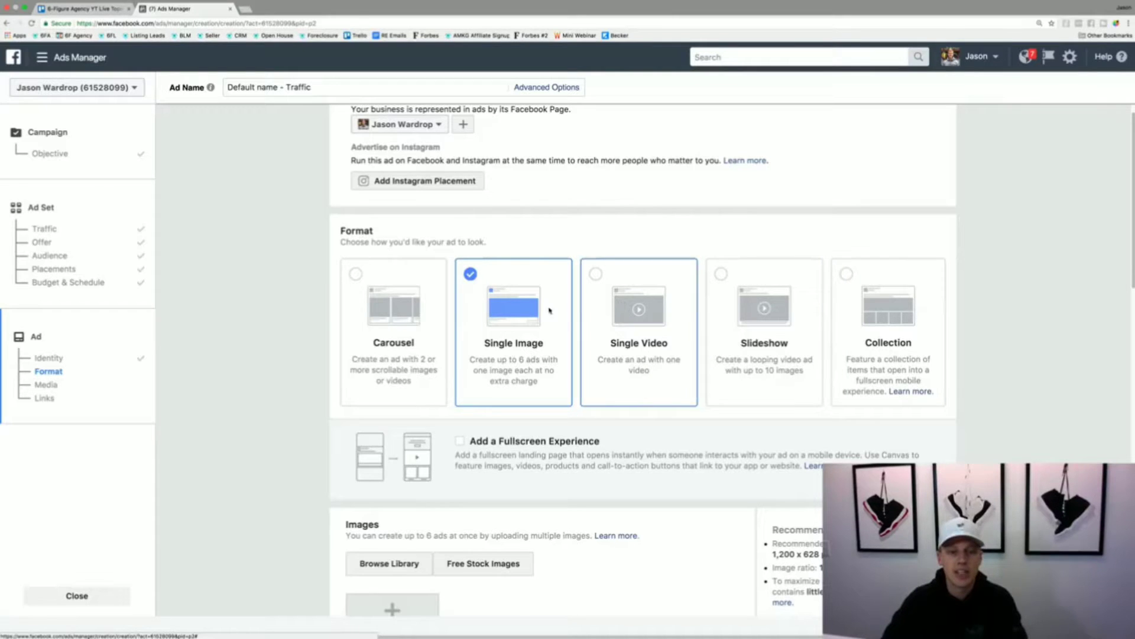
click(350, 364)
scroll(331, 366, down, 5)
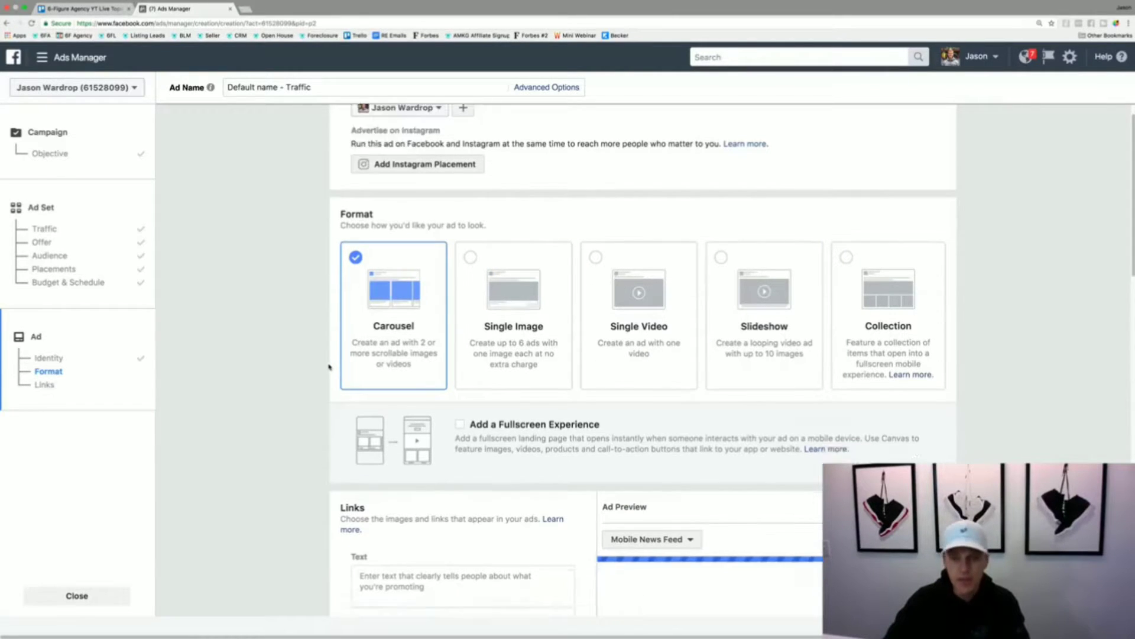
scroll(330, 367, down, 1)
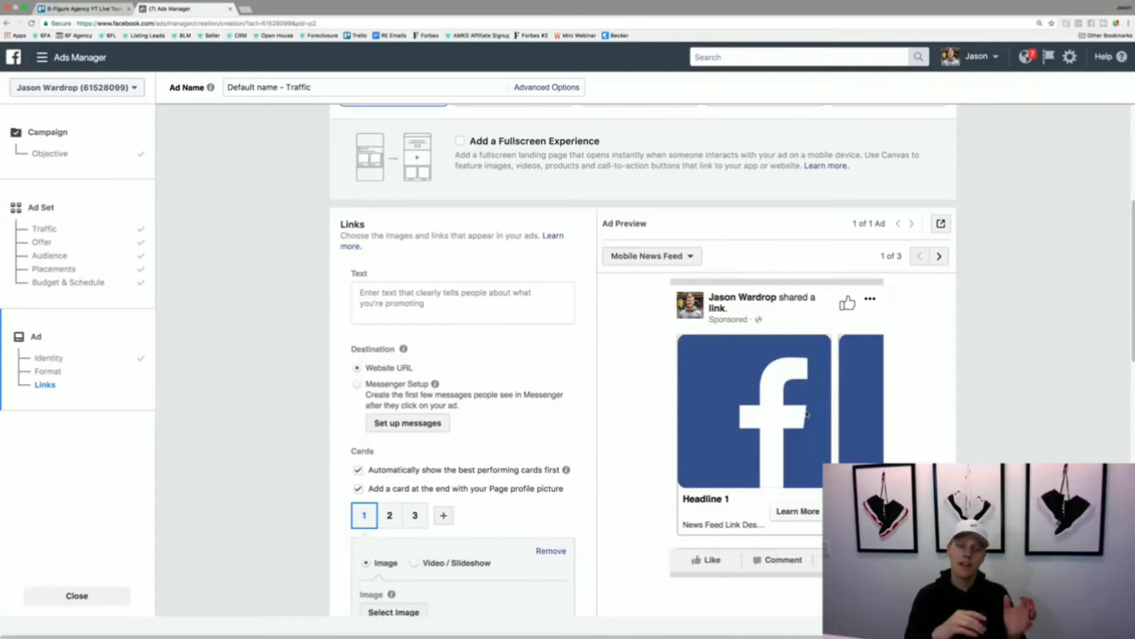
scroll(328, 502, down, 1)
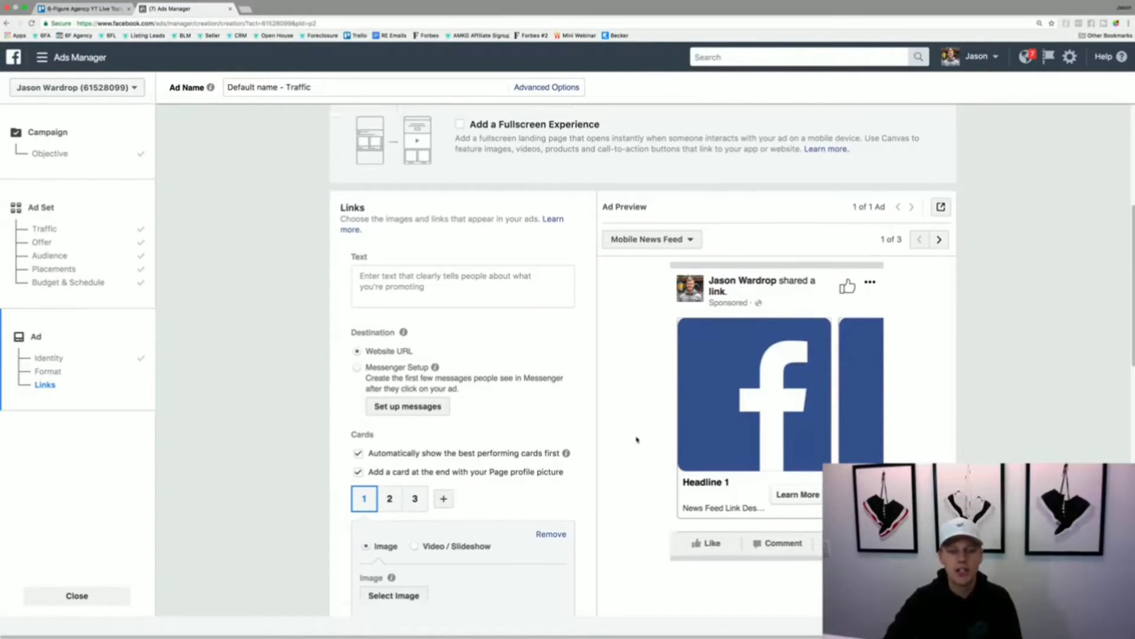
click(399, 454)
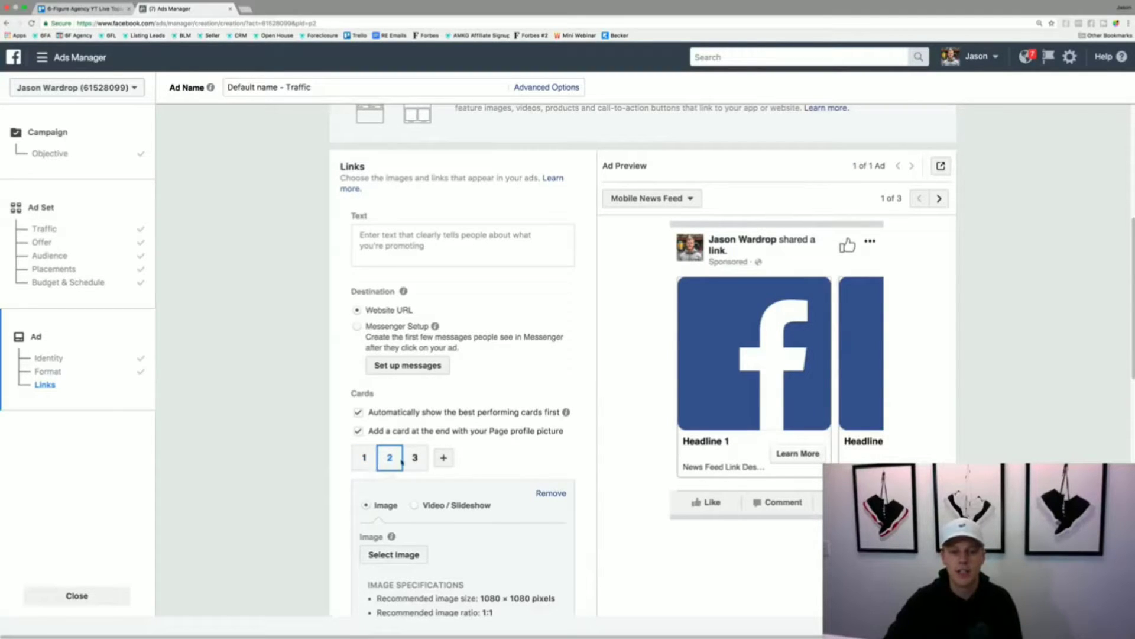
click(405, 462)
click(364, 458)
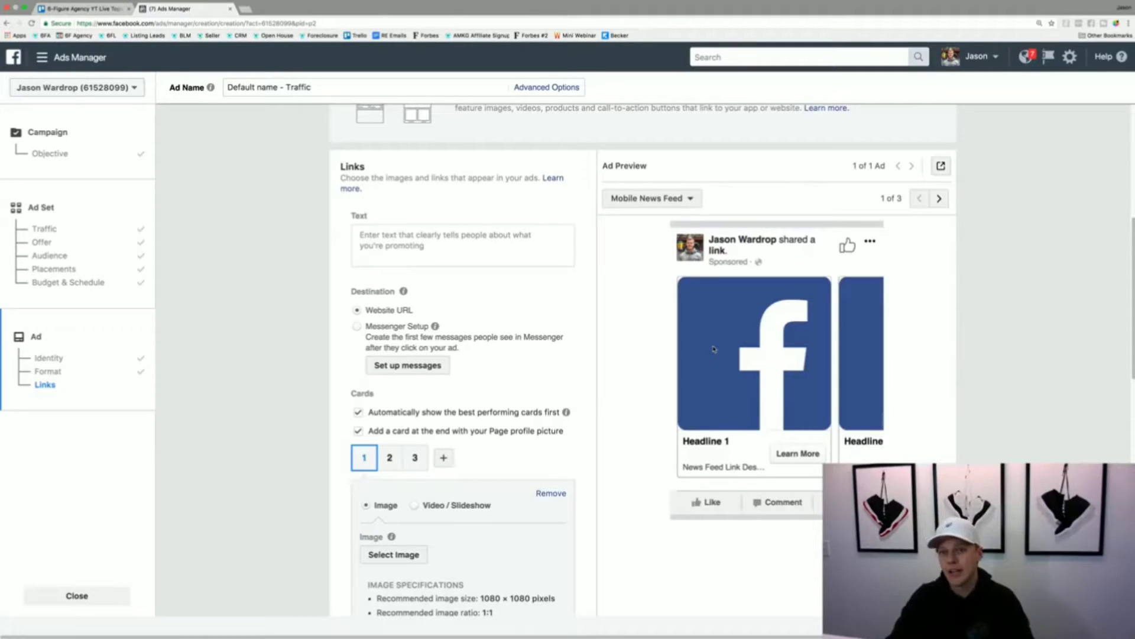
- Switch the ad format to Single Image and look over its image and link settings
scroll(753, 313, up, 1)
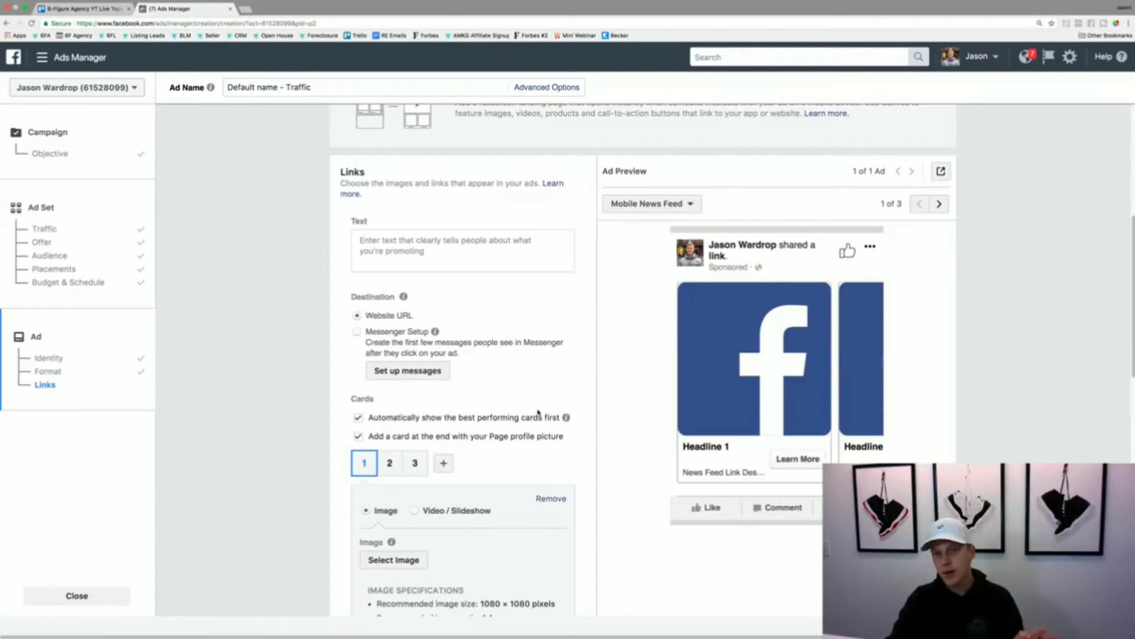
scroll(590, 385, up, 5)
click(527, 211)
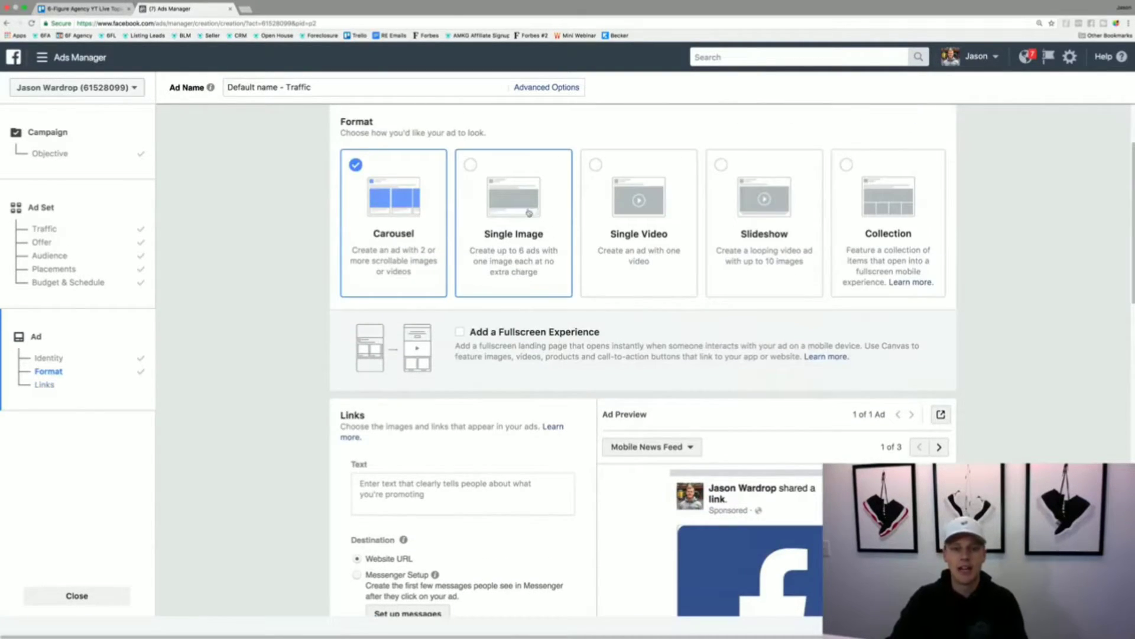
scroll(555, 357, down, 4)
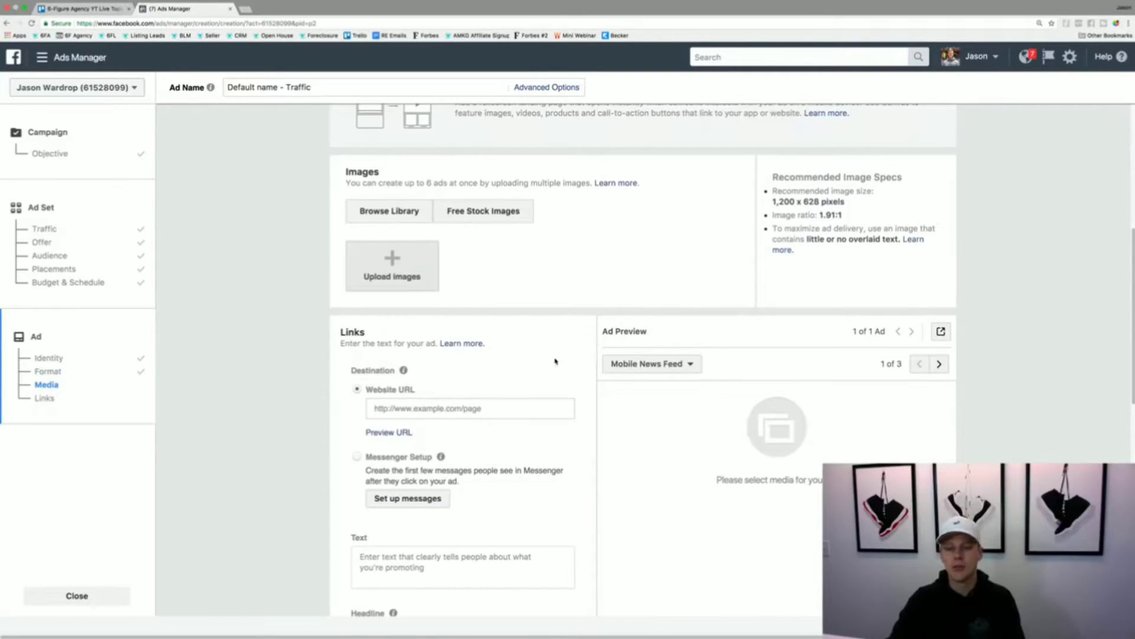
scroll(554, 363, up, 3)
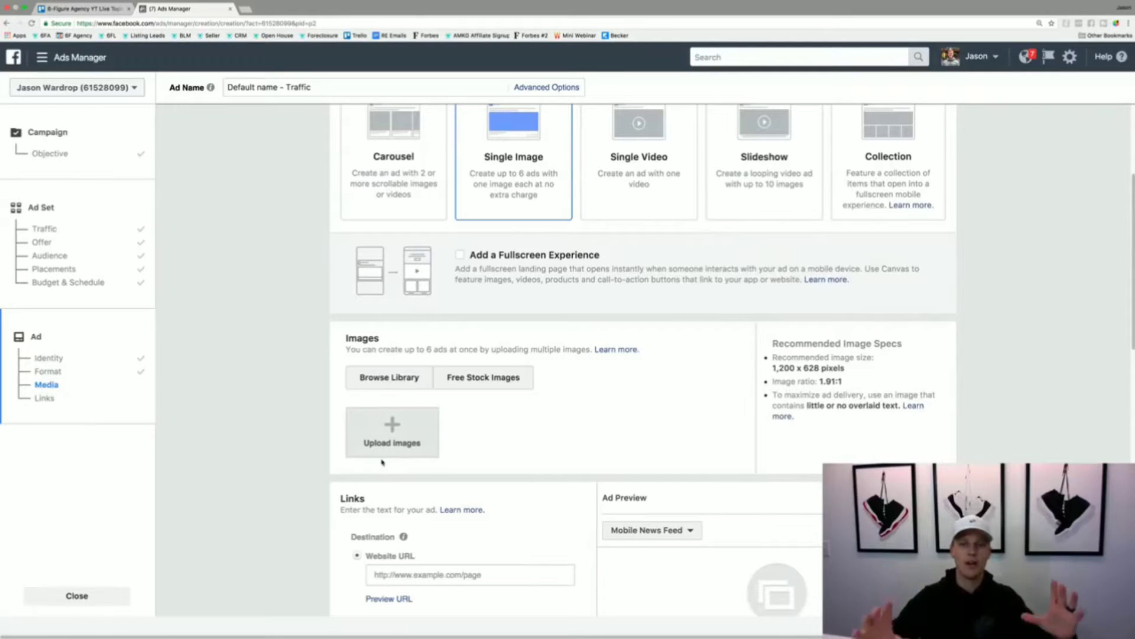
- Try the Single Video and Slideshow ad formats and view the media settings of each
click(627, 168)
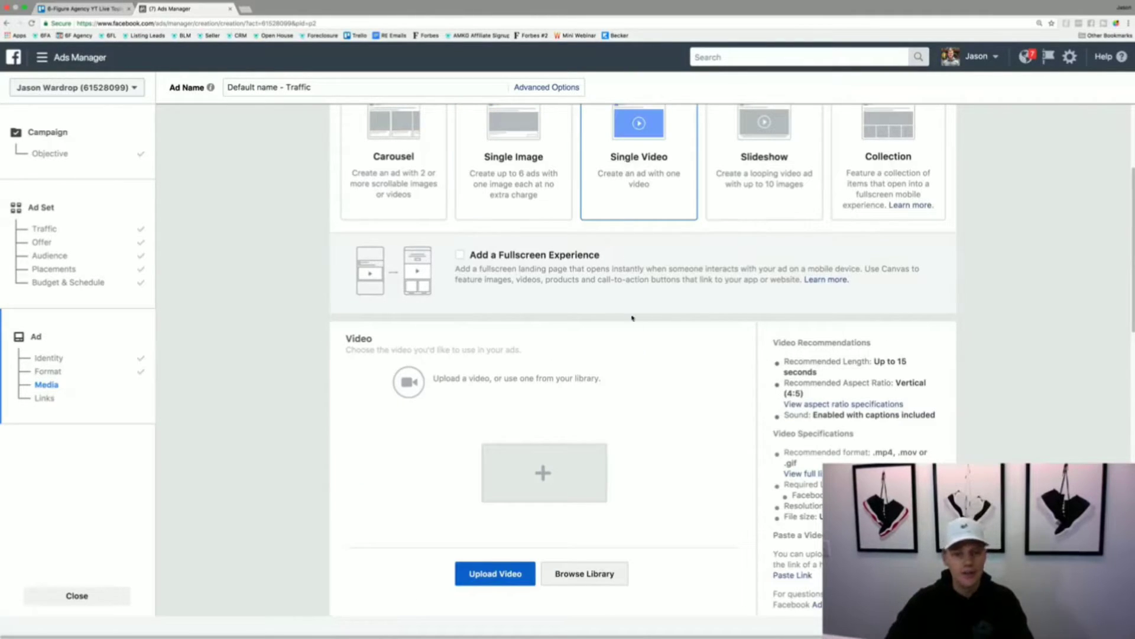
scroll(677, 343, down, 2)
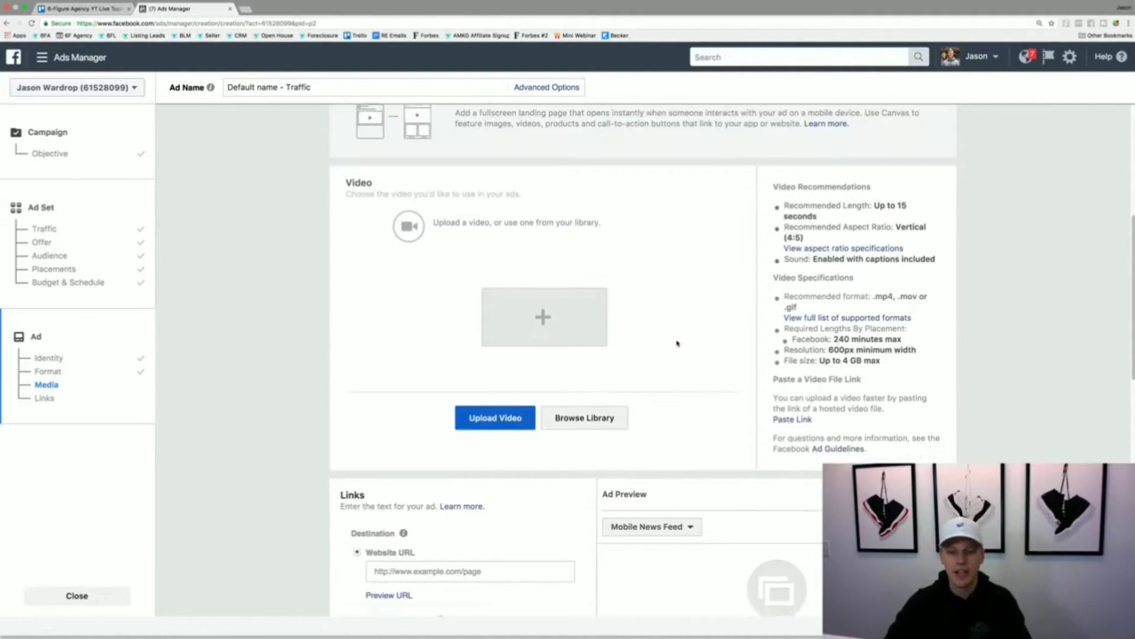
scroll(678, 343, up, 4)
click(780, 198)
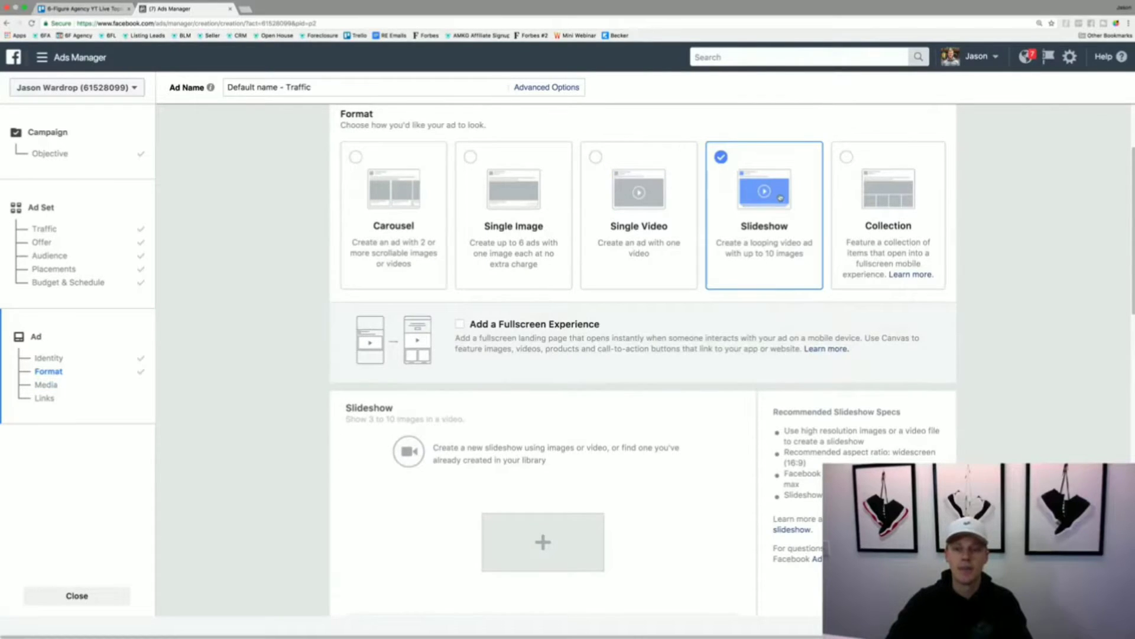
scroll(699, 304, down, 4)
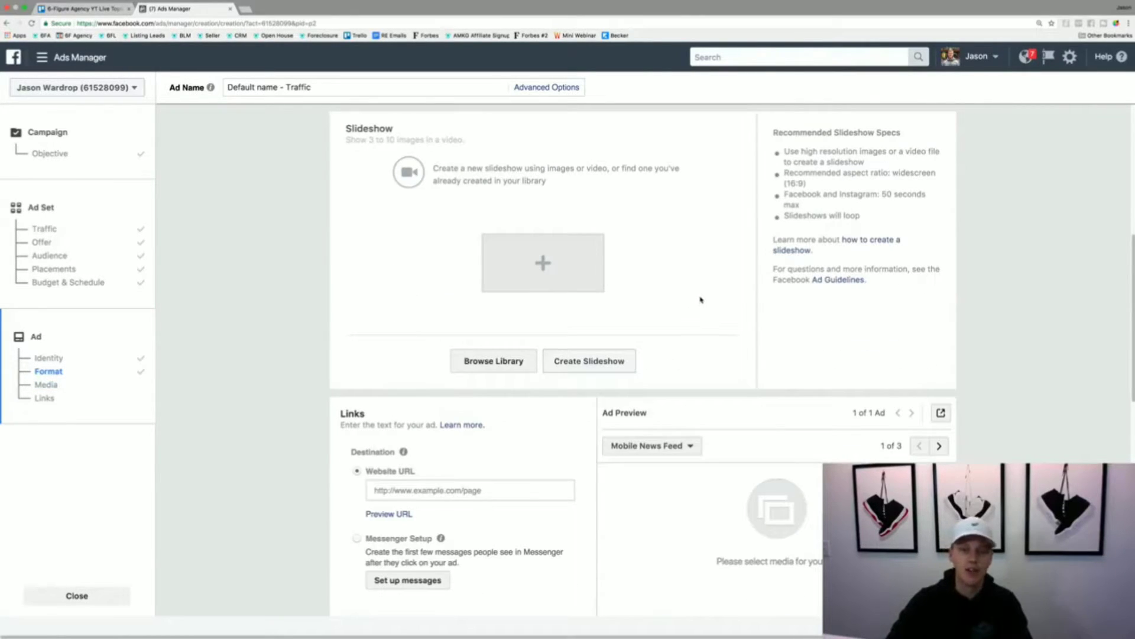
scroll(700, 303, up, 4)
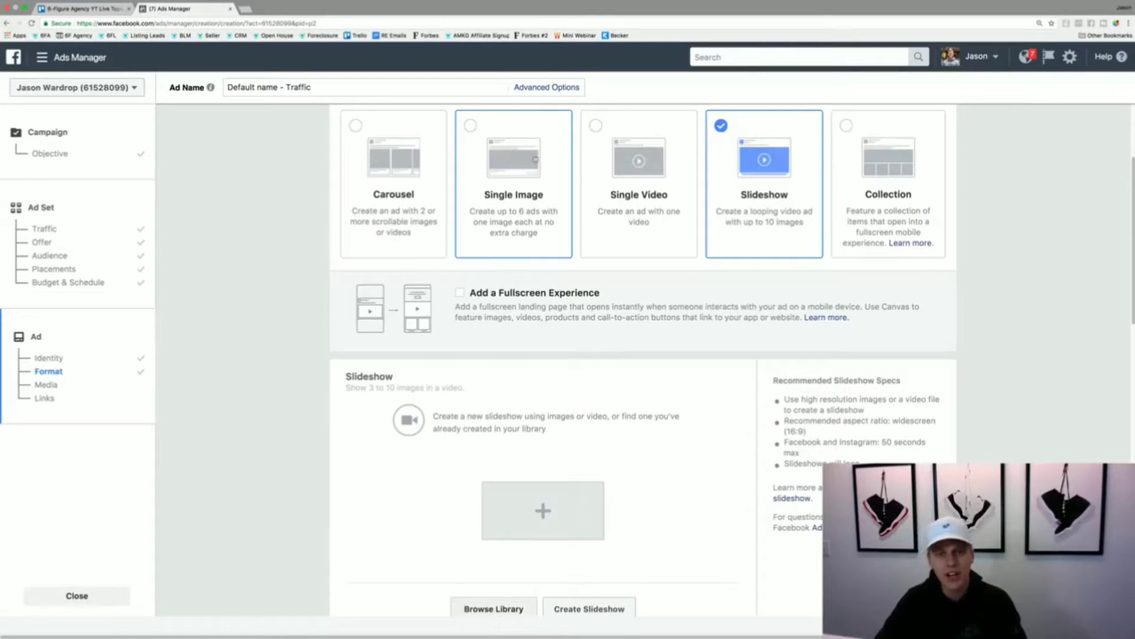
- Alternate between the Single Image and Single Video formats and settle on Single Image for the ad
click(536, 170)
click(627, 182)
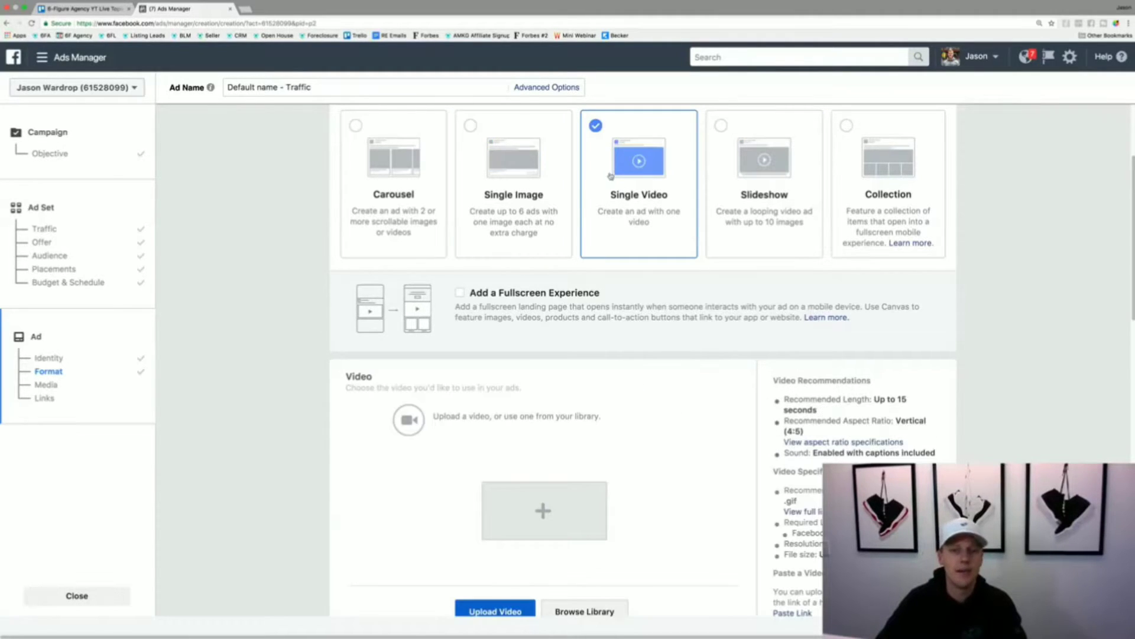
click(550, 173)
click(594, 181)
click(543, 181)
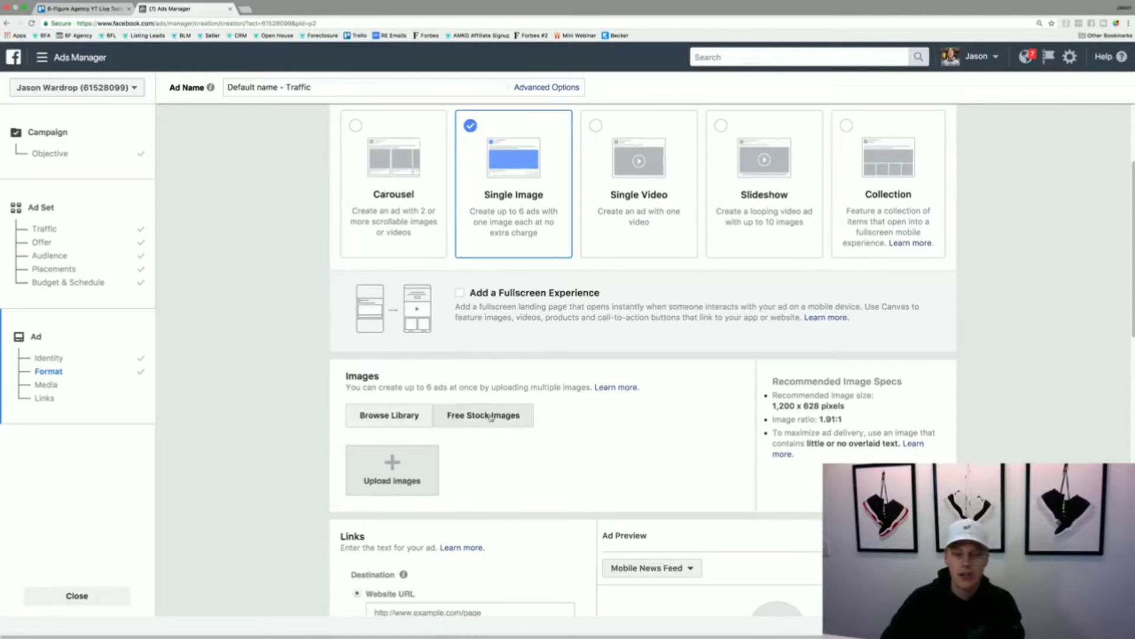
- Upload the desktop photo 1597717...973_n.jpg as the ad's image and bring up the ad's link settings
click(394, 464)
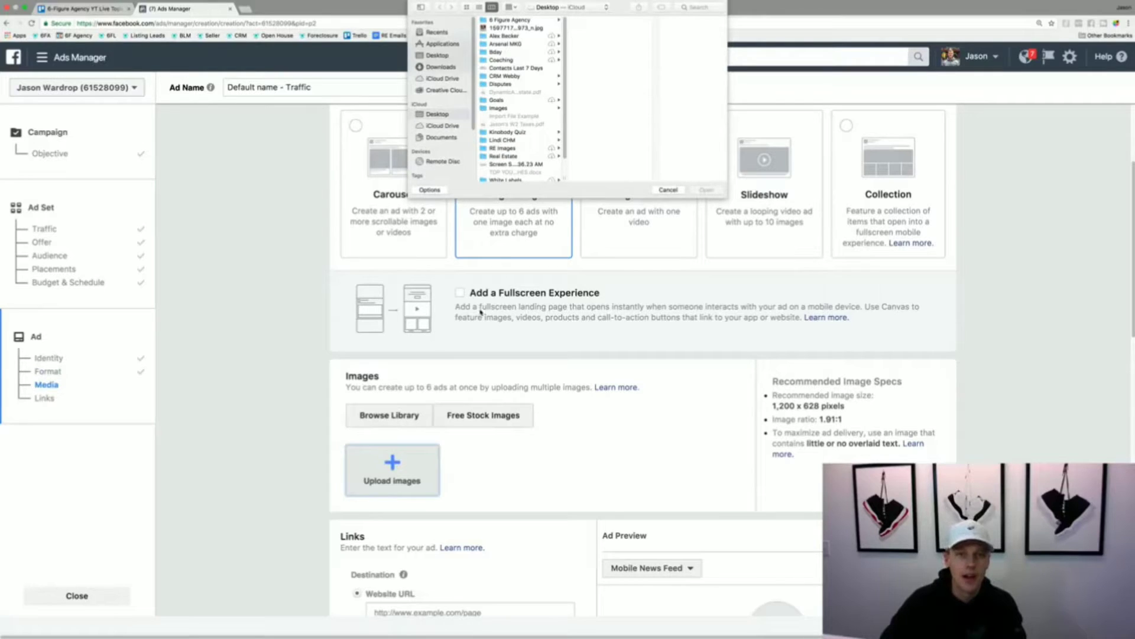
click(516, 28)
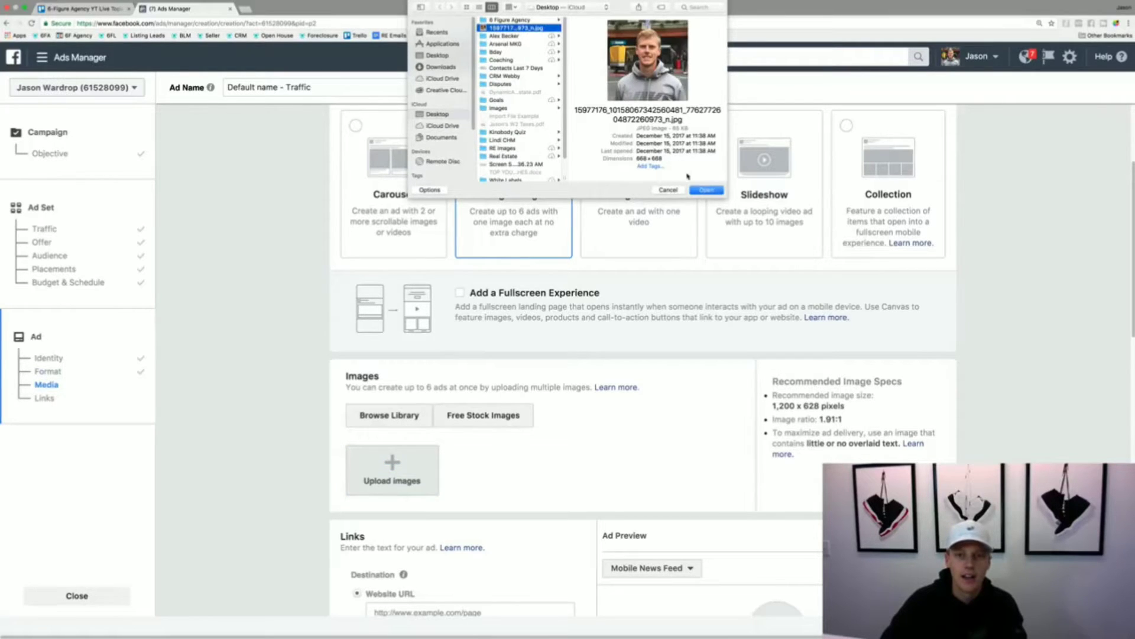
click(707, 190)
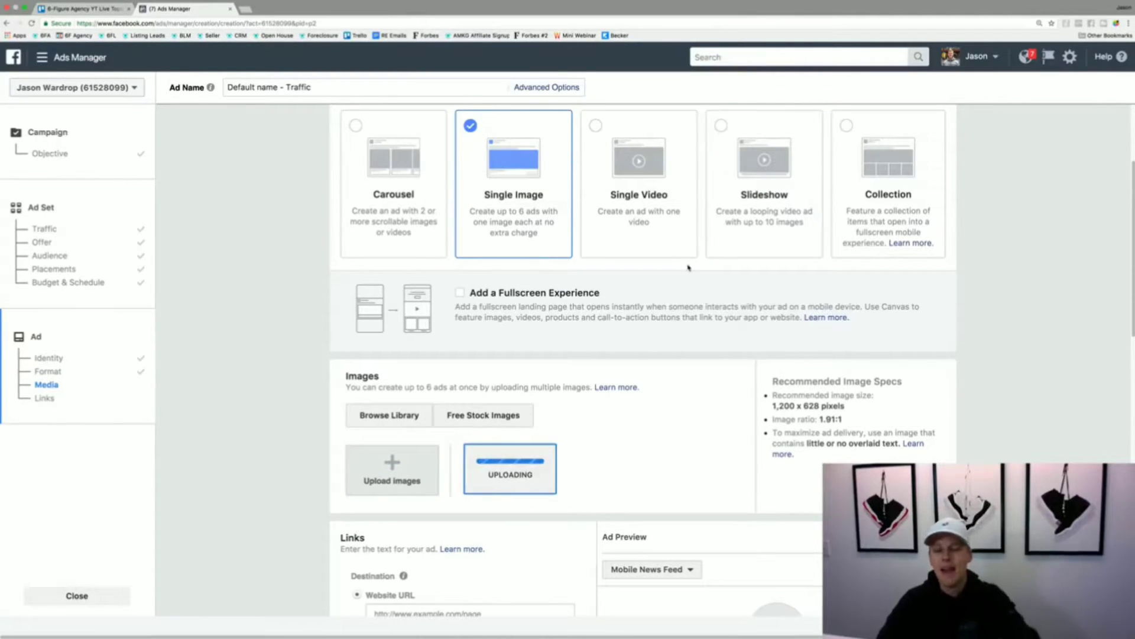
scroll(555, 401, down, 3)
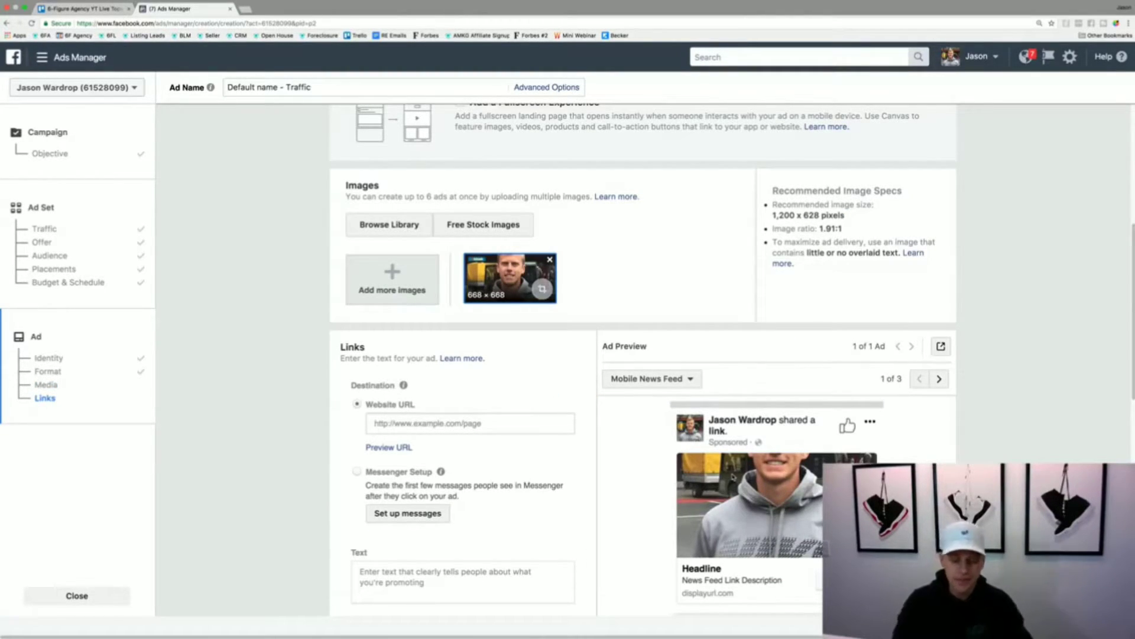
- Switch to Canva in a new browser tab and look at the existing Facebook Ad portrait design, ending on the design overview
key(ctrl+t)
text(canva)
key(Return)
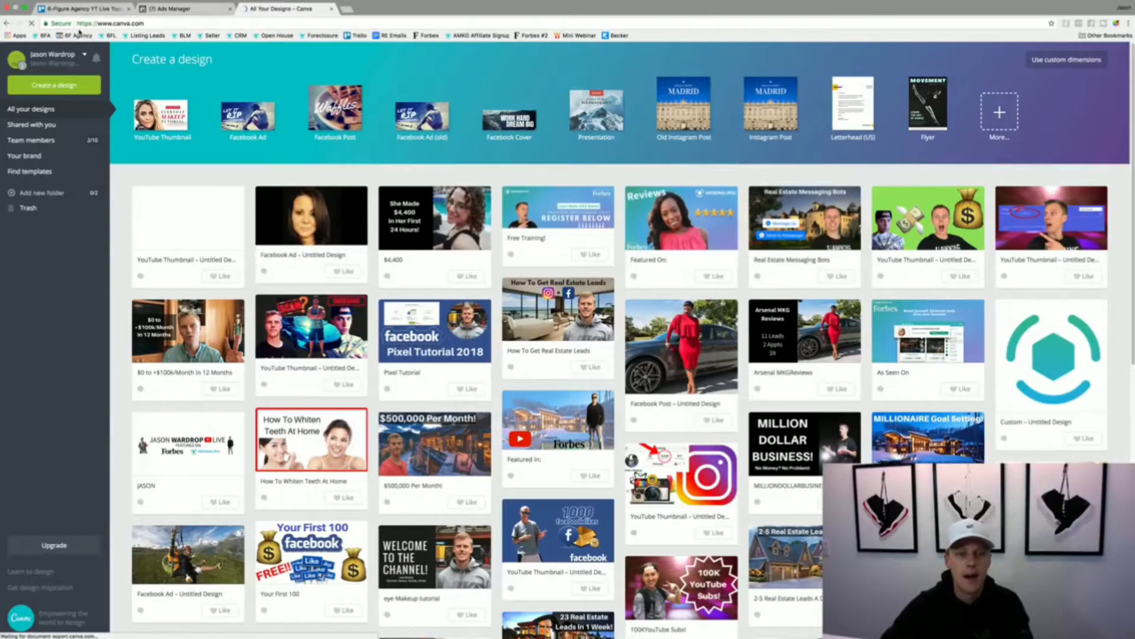
click(297, 227)
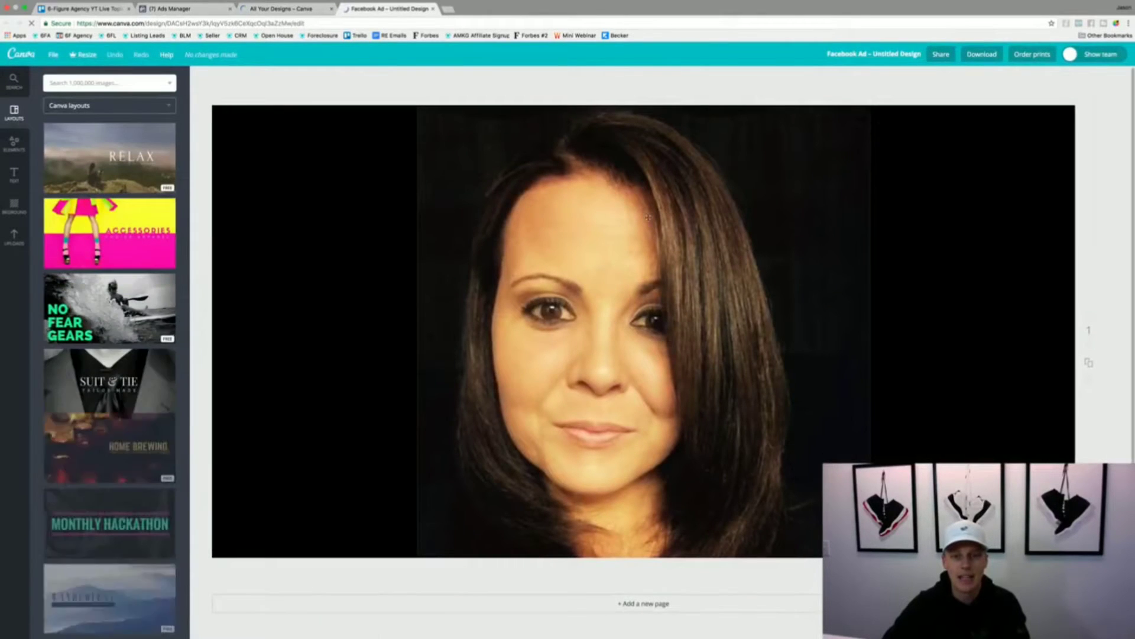
click(183, 12)
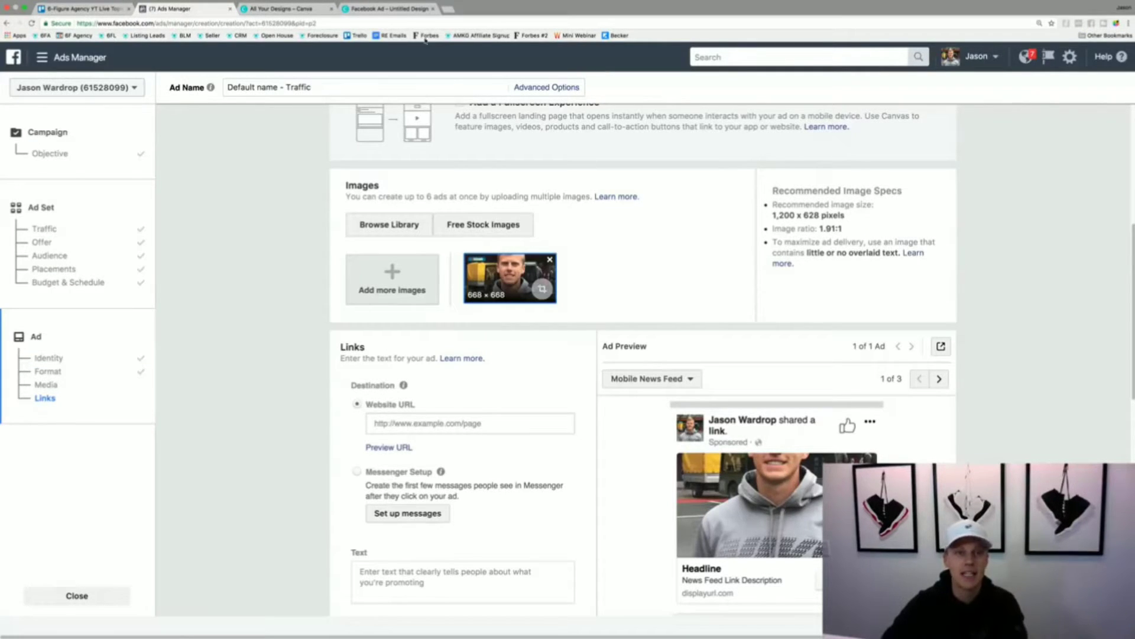
click(290, 11)
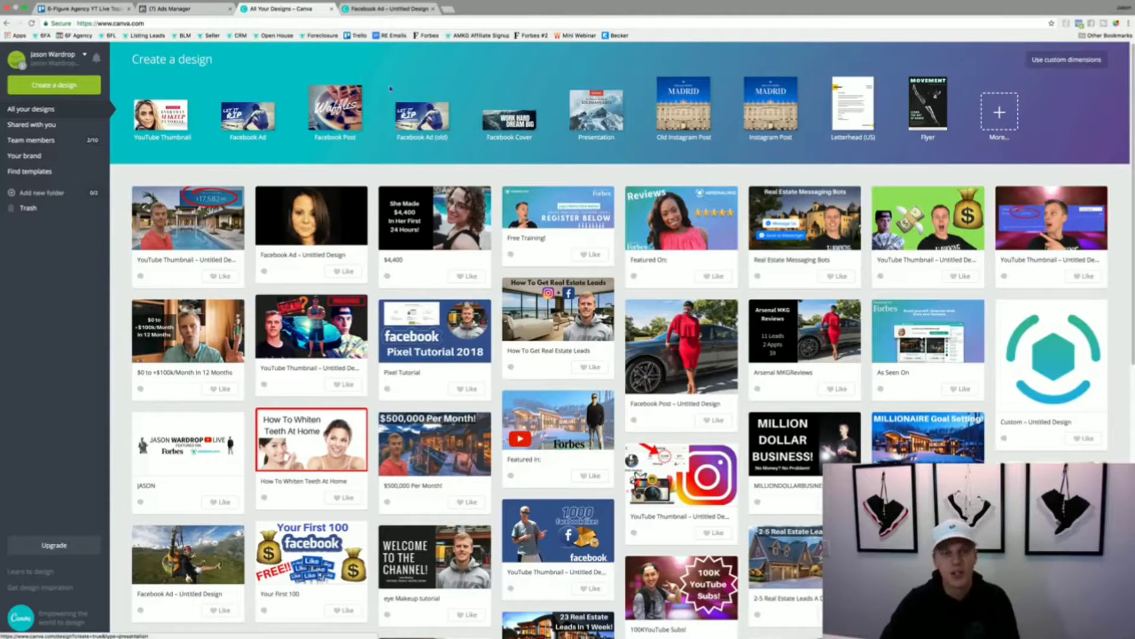
- Create a blank Facebook Ad design and place the uploaded cutout of the man in the grey hoodie along its bottom edge
click(246, 114)
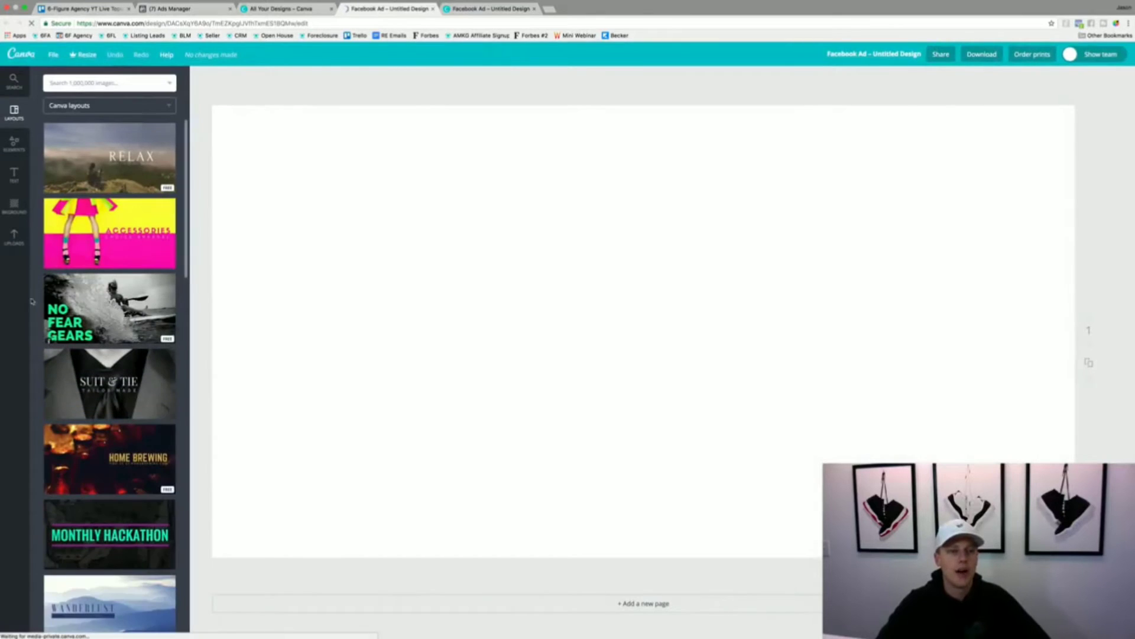
click(15, 236)
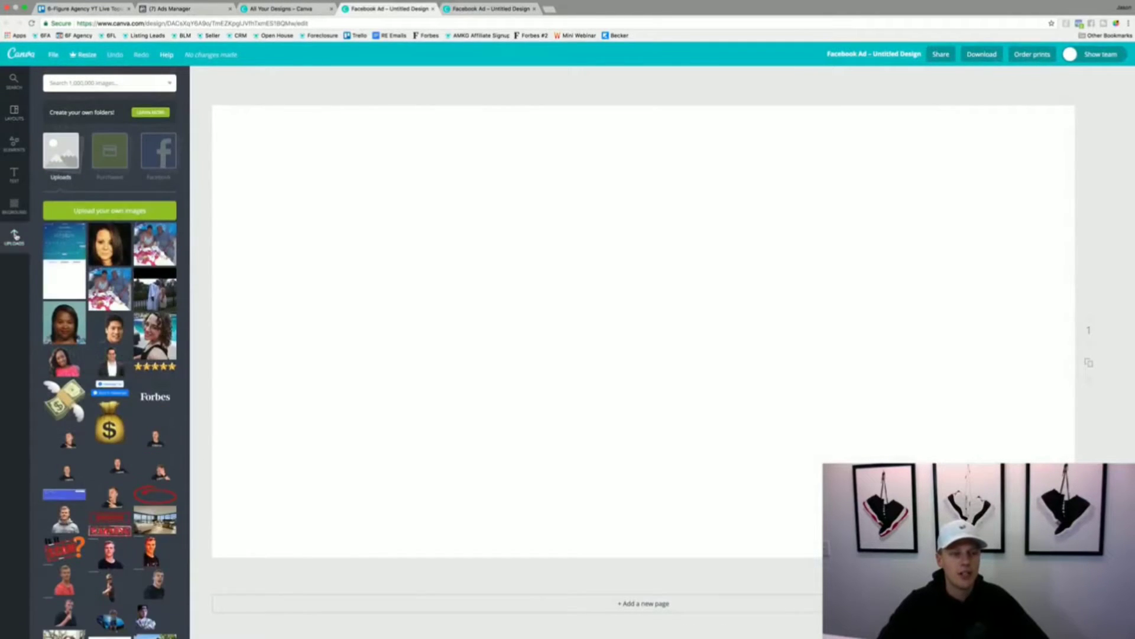
scroll(143, 317, down, 5)
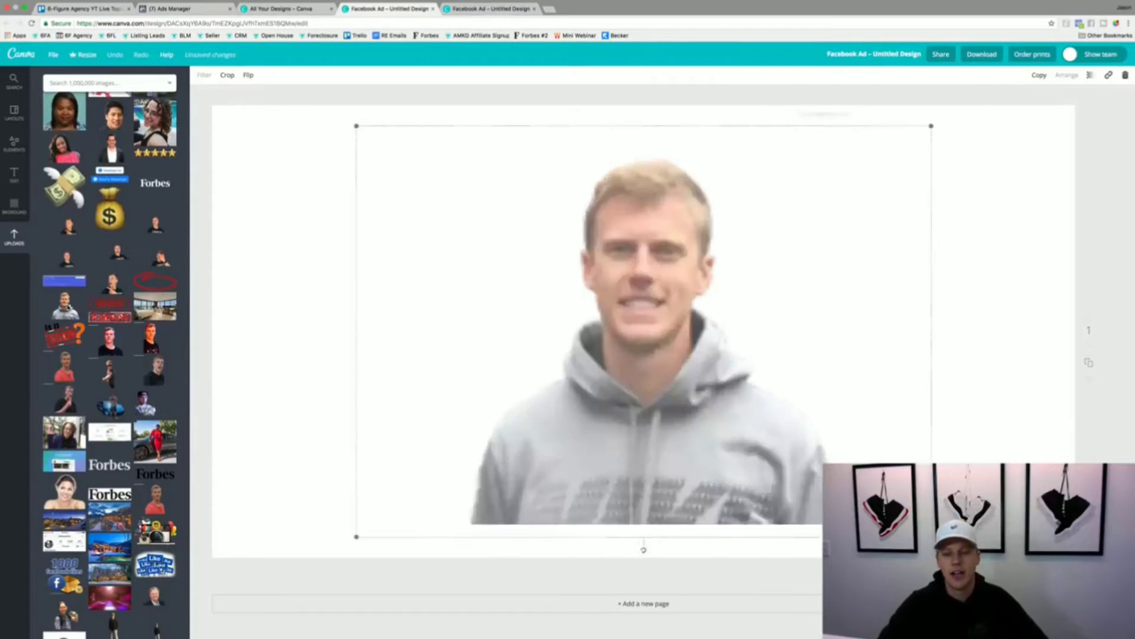
click(65, 305)
drag(610, 388, 600, 417)
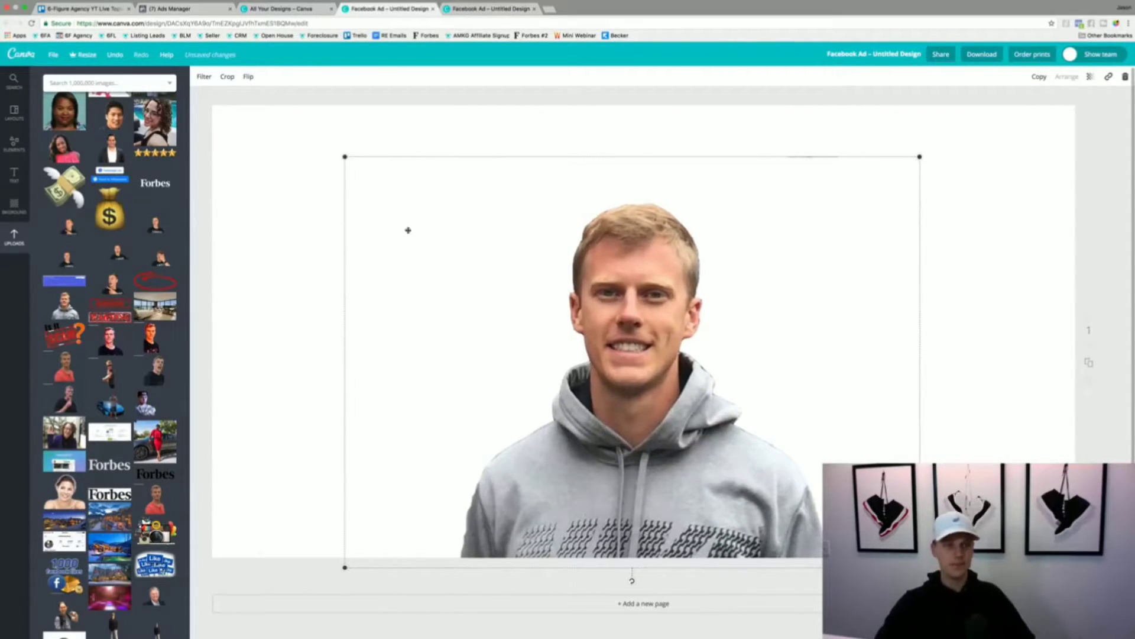
- Try out two uploaded pictures, including the wide night-time house photo, on the design and remove each one again
scroll(109, 355, up, 5)
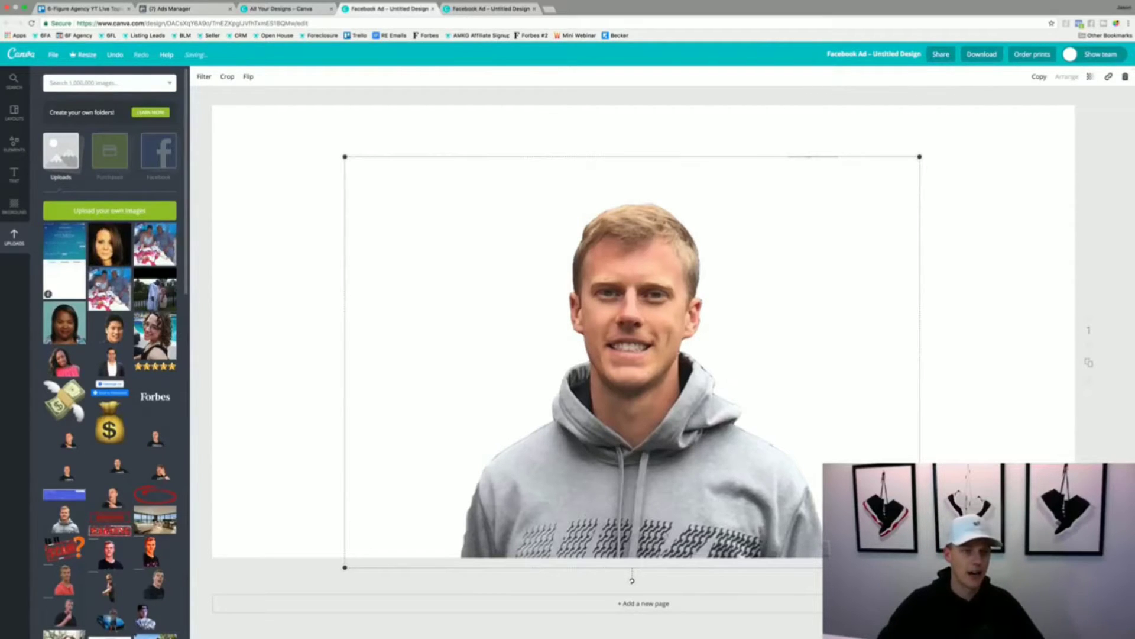
scroll(134, 272, down, 3)
scroll(134, 272, down, 1)
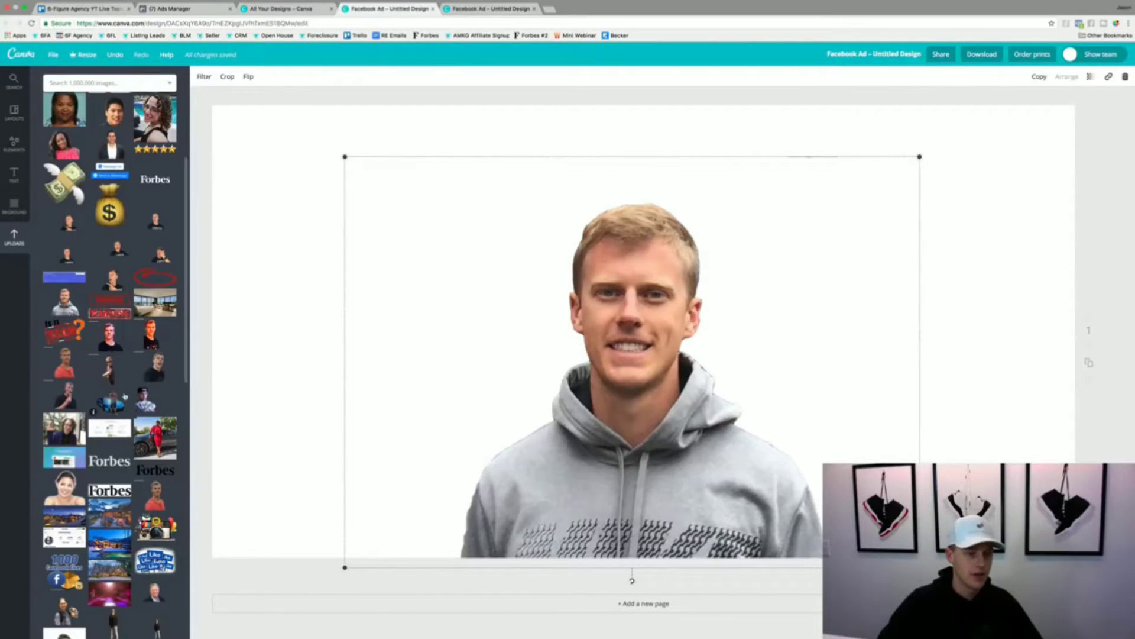
click(94, 523)
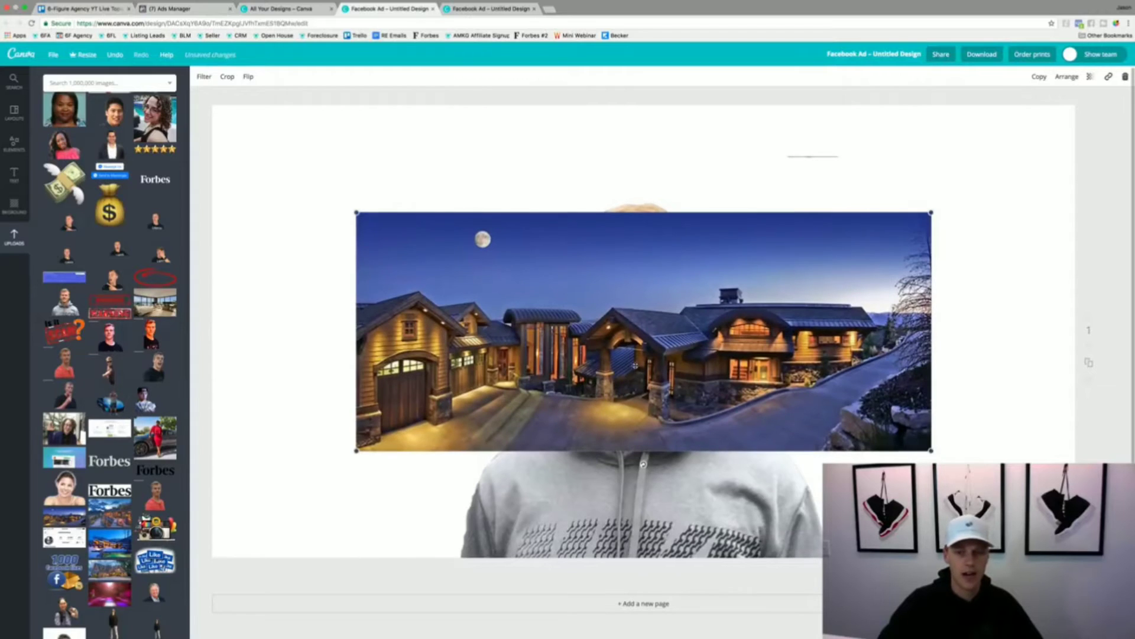
key(Delete)
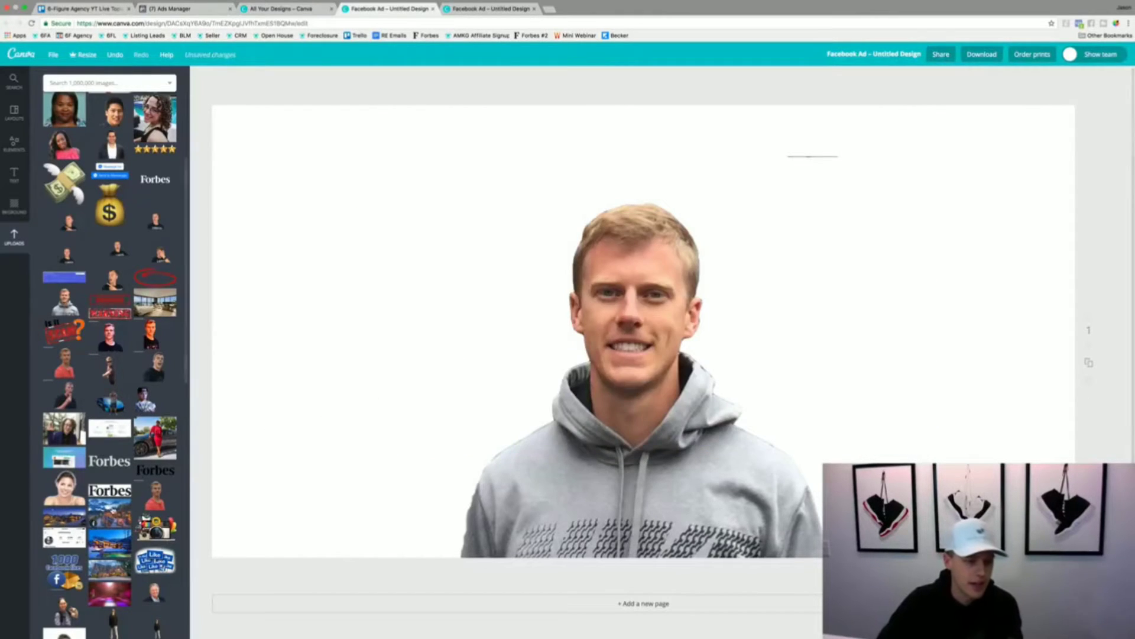
click(107, 515)
key(Delete)
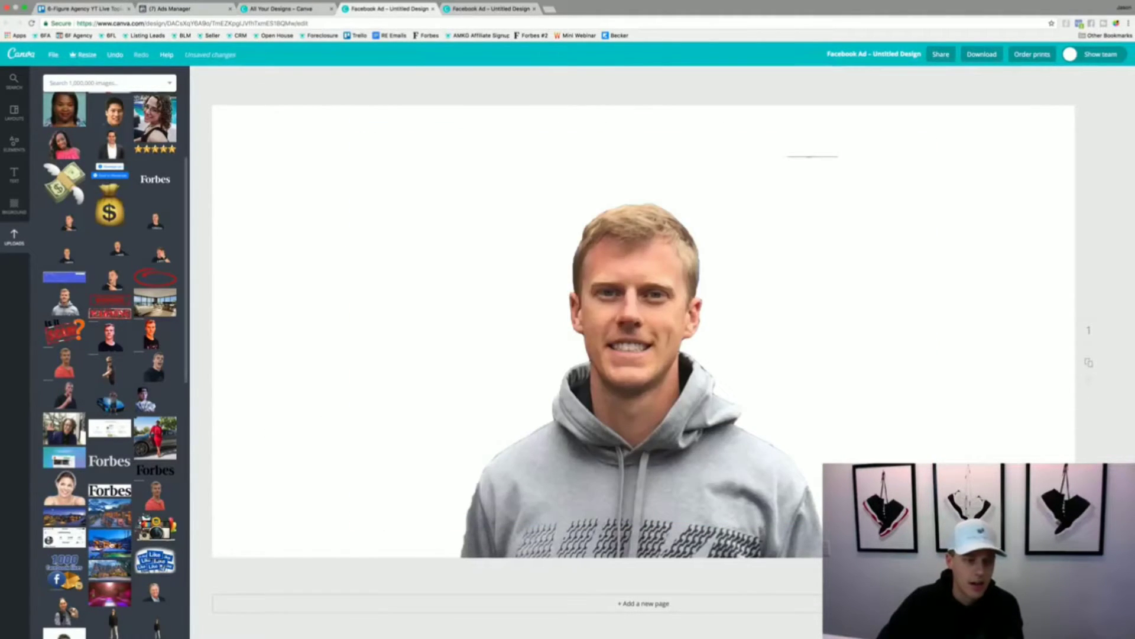
- Fill the whole design with the uploaded snowy house-and-pool photo as background and adjust its position and the man's cutout over it
click(112, 543)
drag(631, 376, 487, 342)
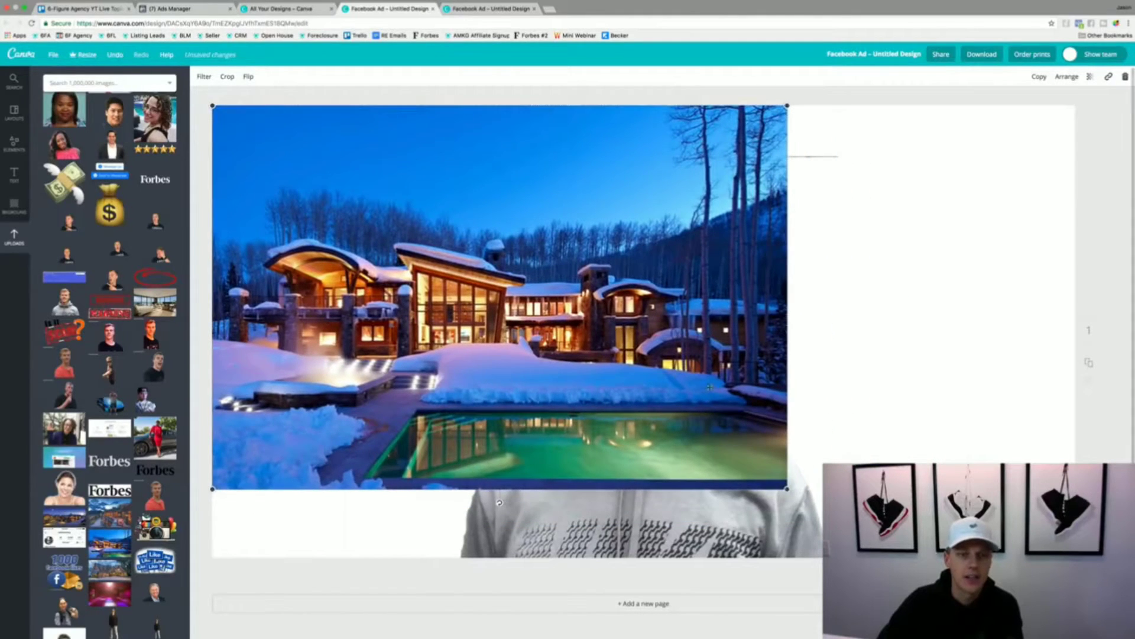
drag(791, 480, 1077, 638)
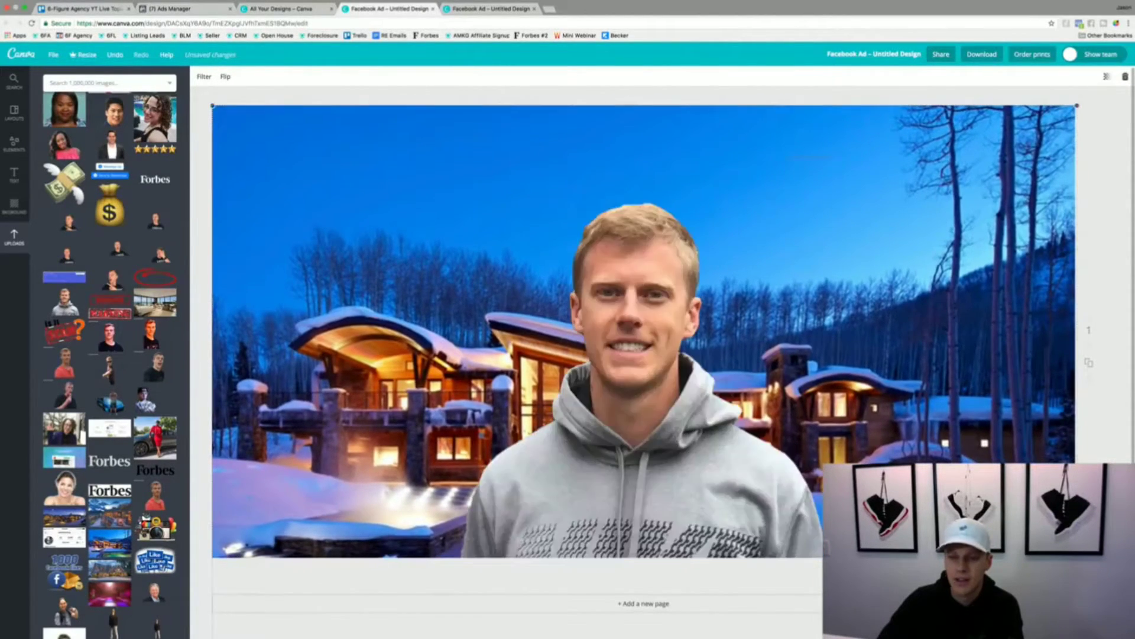
mouse_move(833, 447)
mouse_down()
mouse_move(825, 425)
mouse_move(830, 454)
mouse_up()
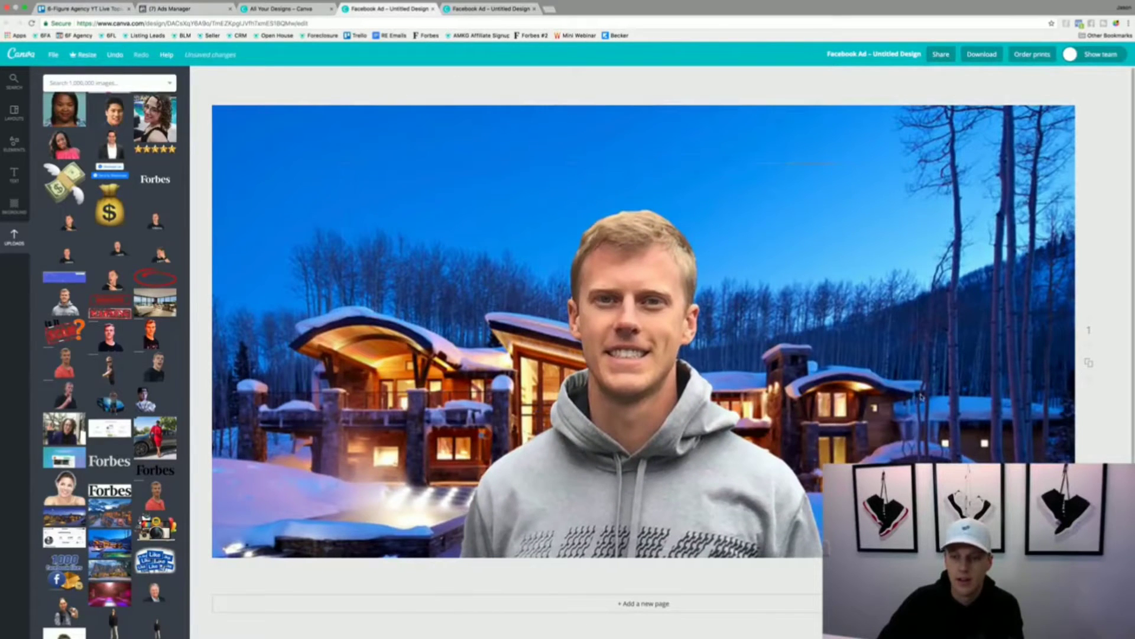
drag(952, 359, 951, 318)
mouse_move(576, 498)
mouse_down()
mouse_move(763, 350)
mouse_move(665, 475)
mouse_move(584, 492)
mouse_up()
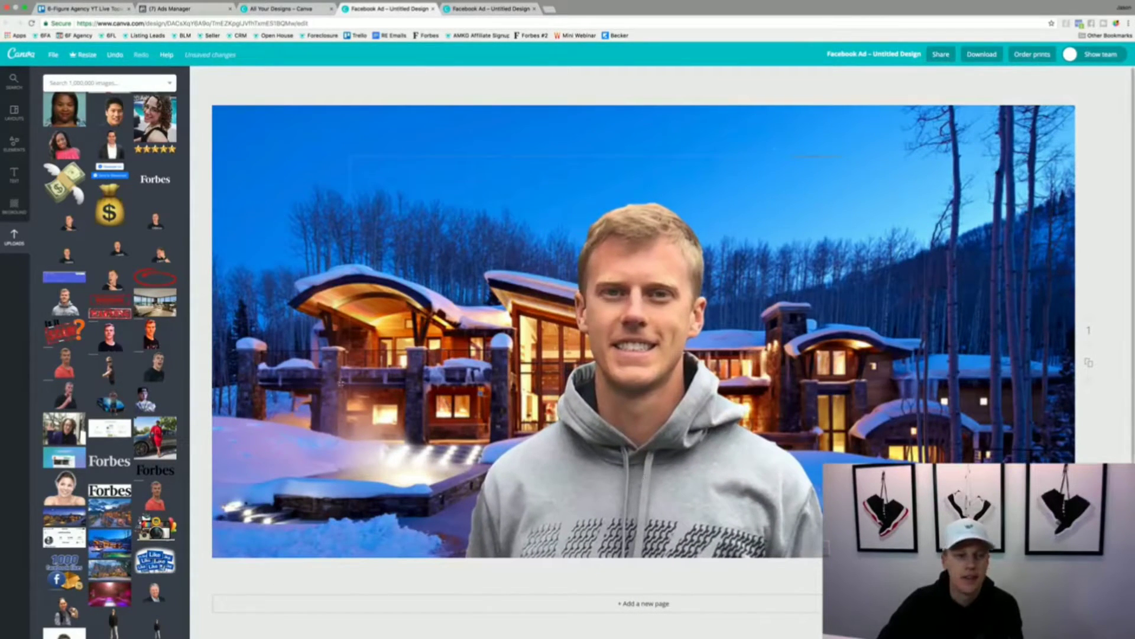
- Add a heading to the design with the text "Test Ad"
click(14, 174)
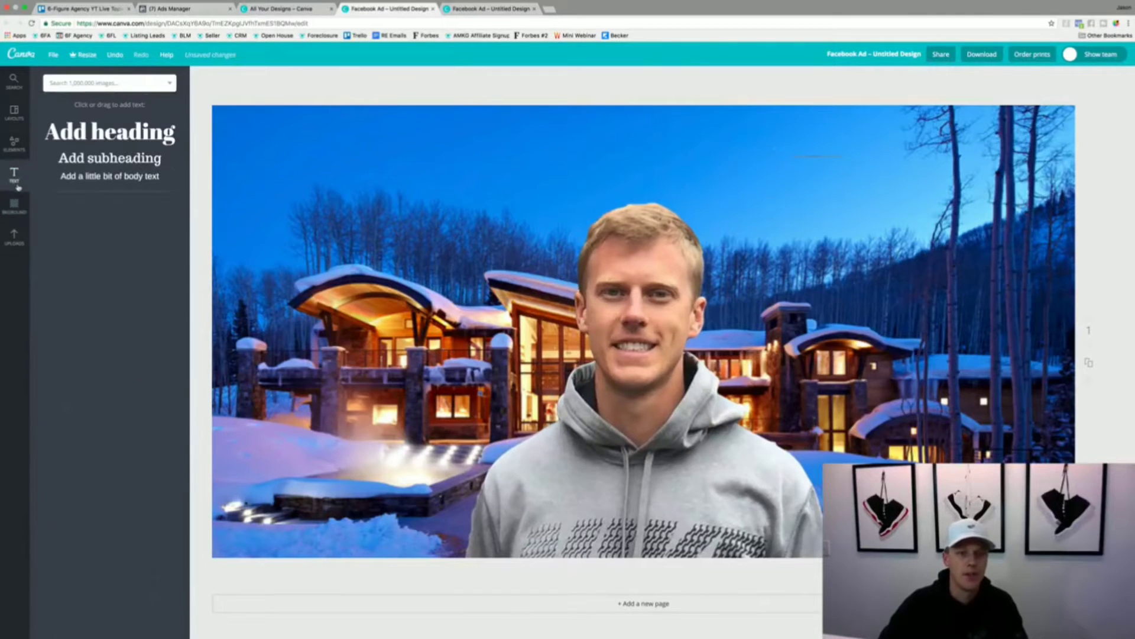
drag(118, 136, 643, 408)
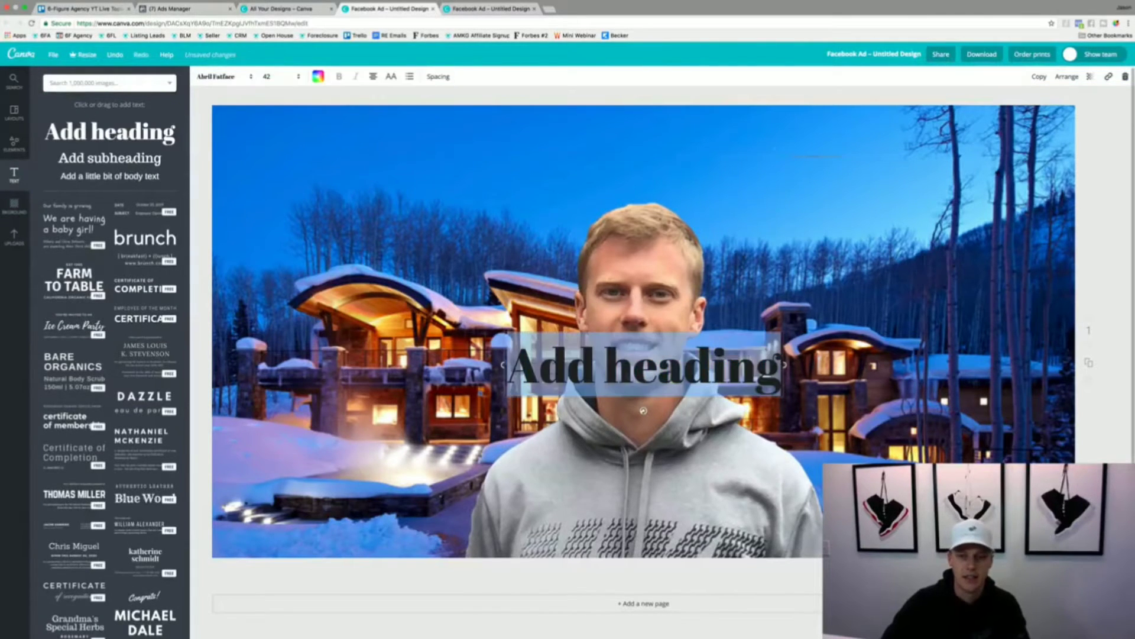
text(Test Ads)
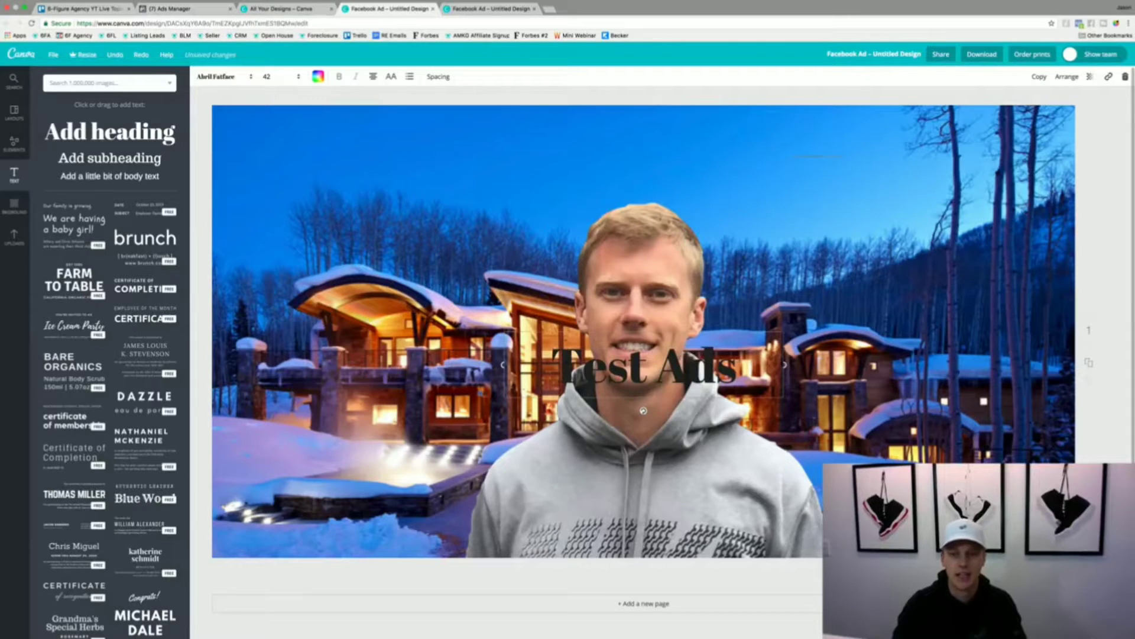
key(BackSpace)
key(ctrl+a)
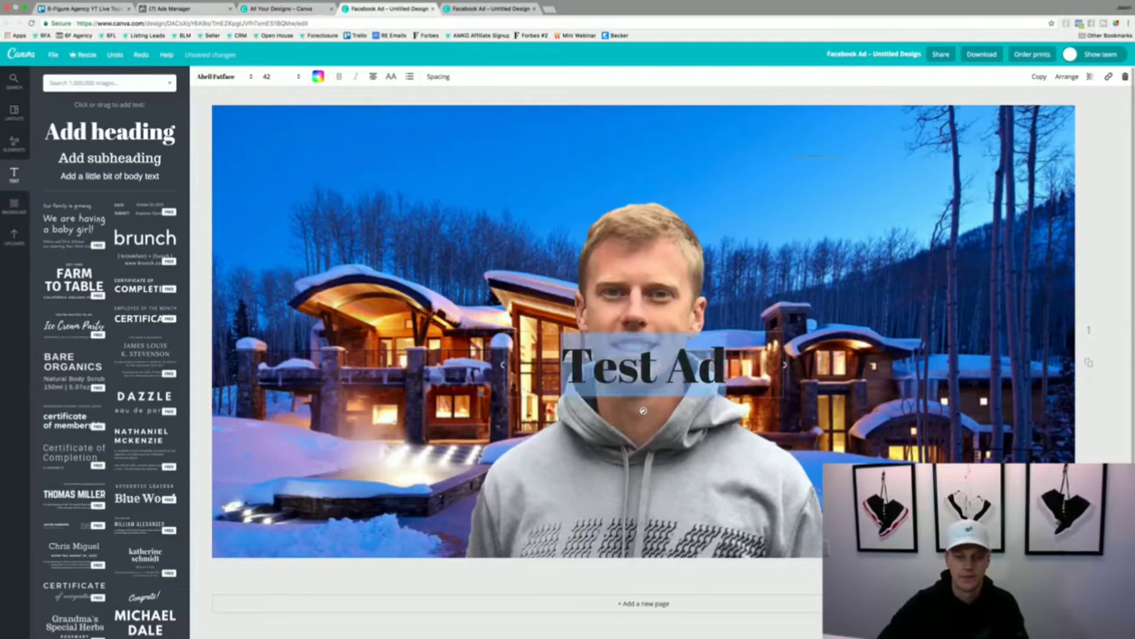
- Change the "Test Ad" heading's colour to white and its font to Aileron Heavy
click(319, 77)
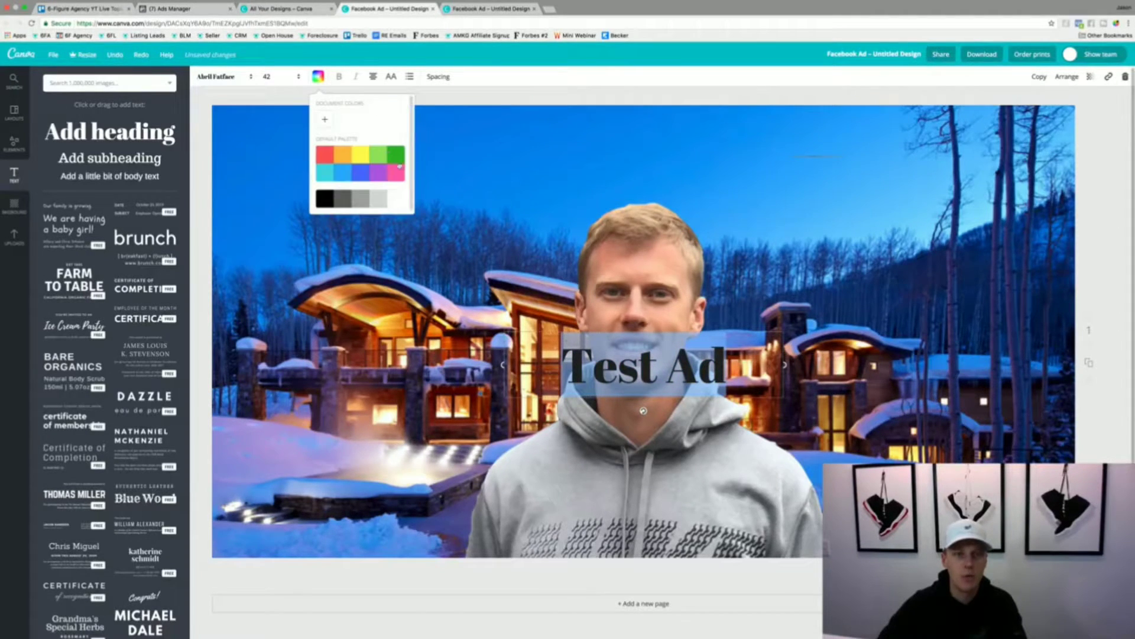
click(396, 201)
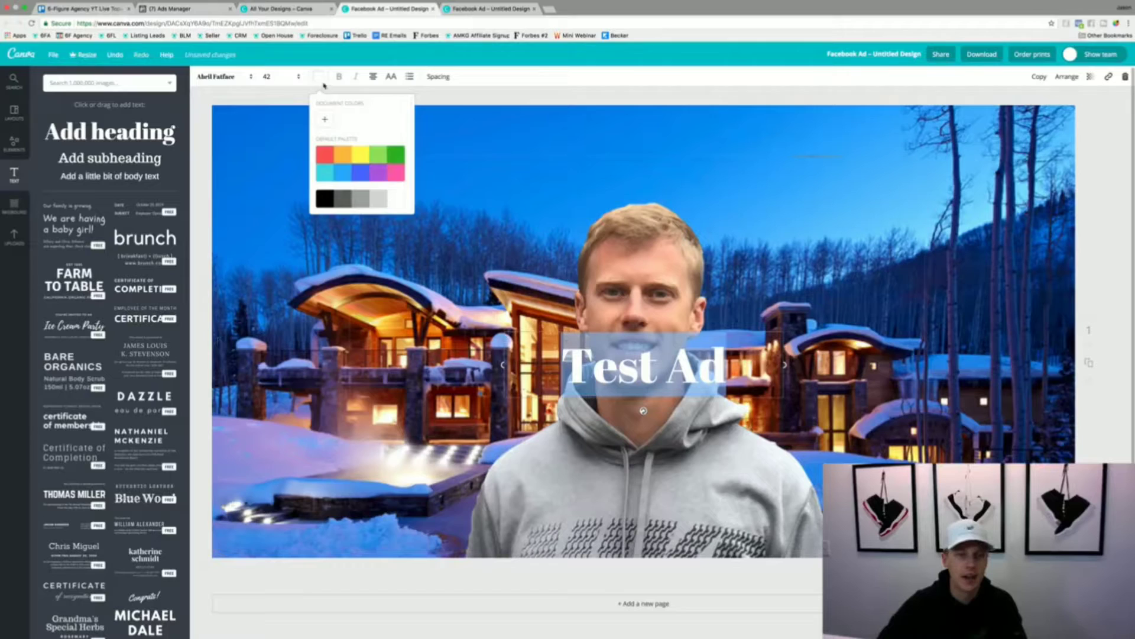
click(222, 77)
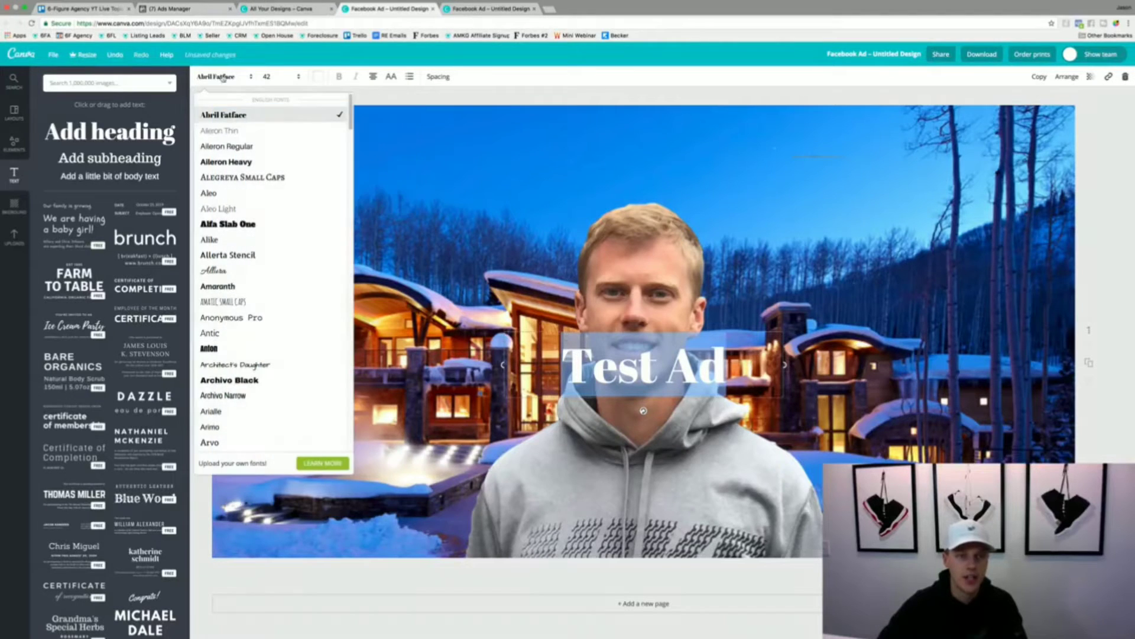
click(239, 162)
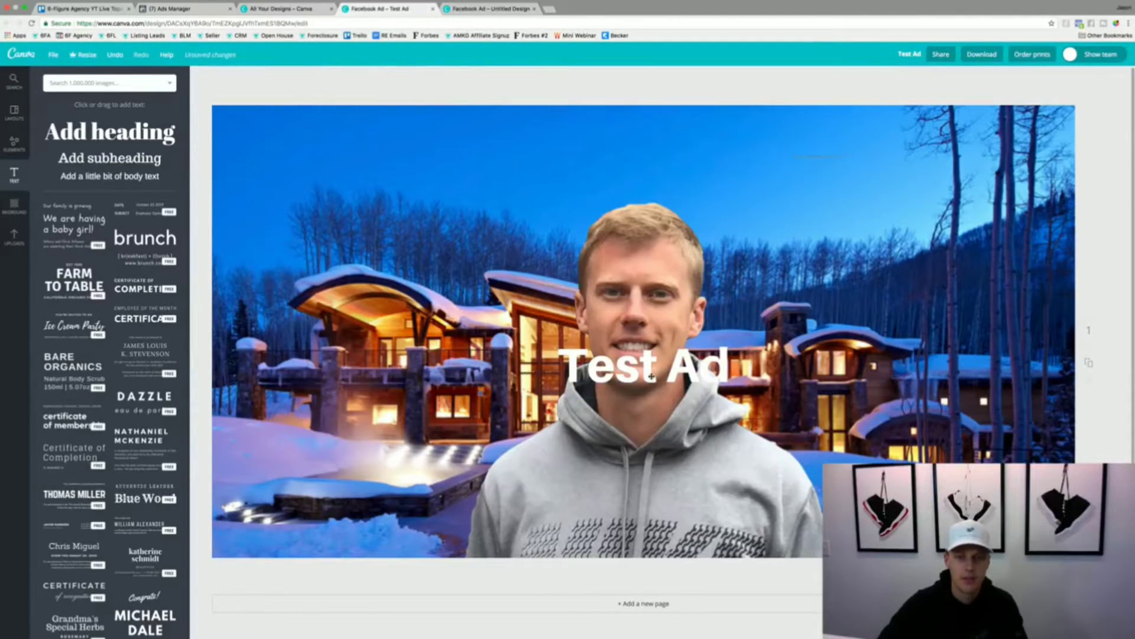
- Move the "Test Ad" heading into the sky at the design's upper left, and delete it from the design
drag(651, 377, 366, 156)
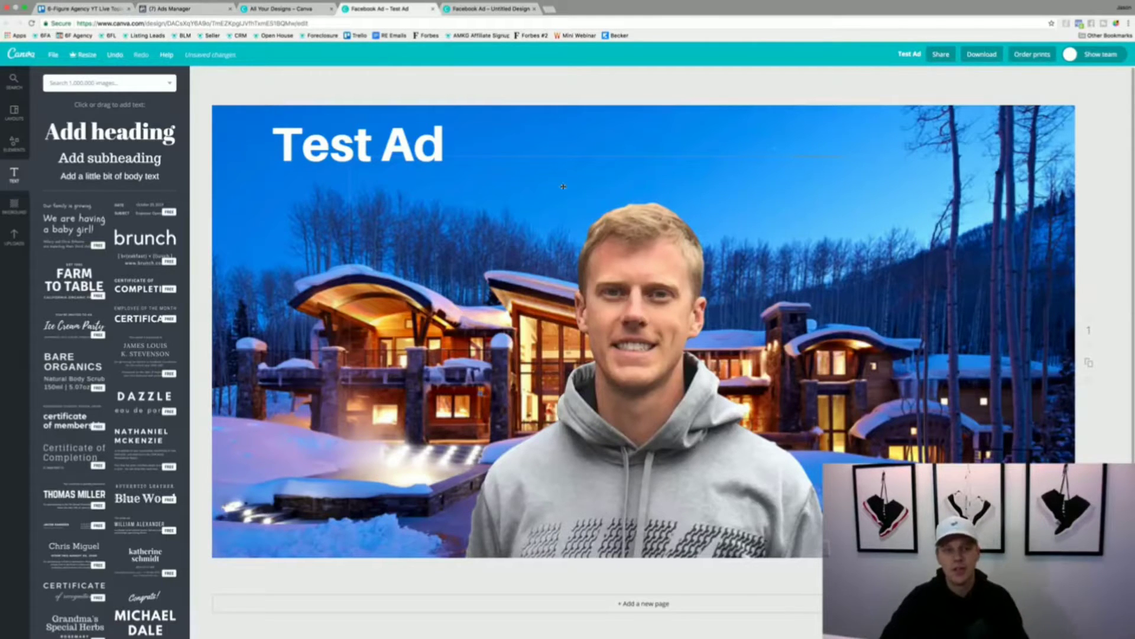
click(404, 132)
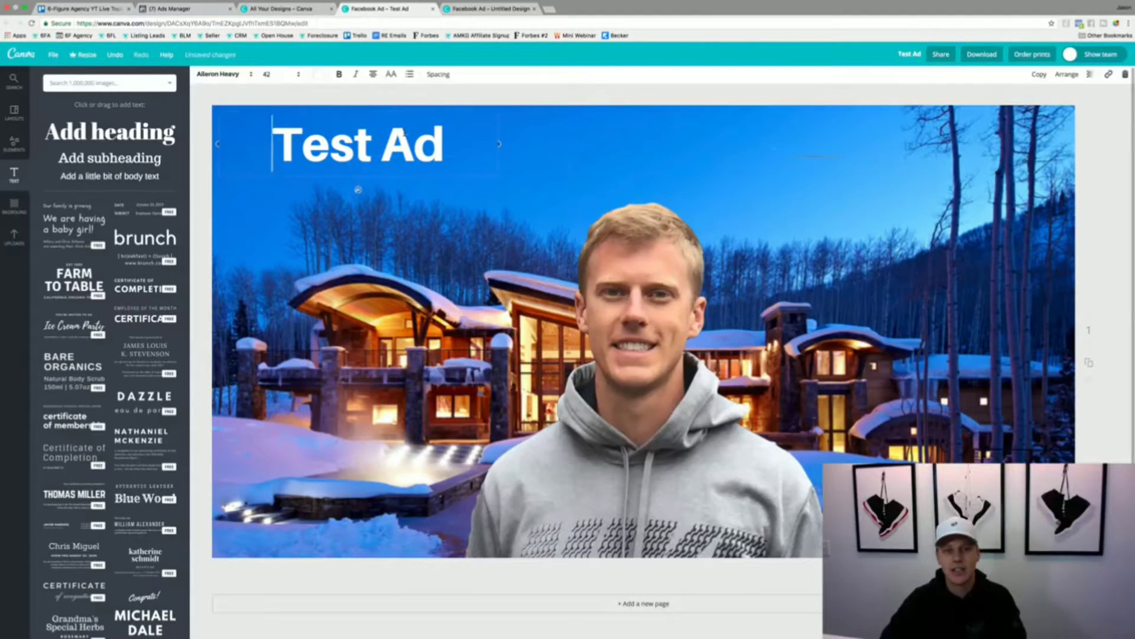
click(1125, 77)
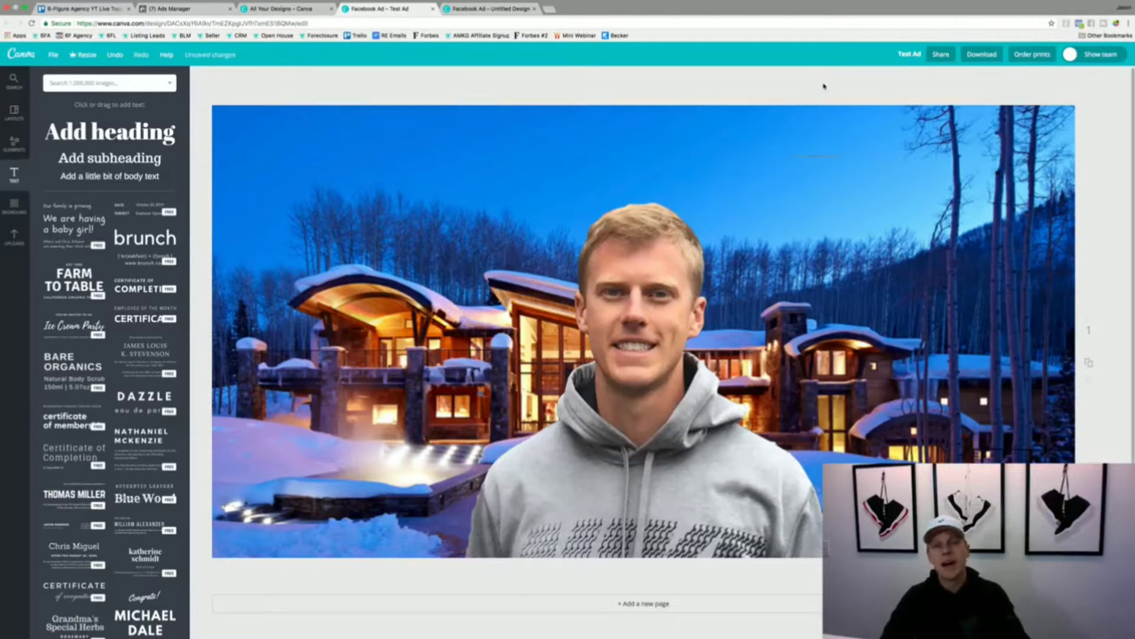
- Move the man's cutout to the right side of the design so the house is uncovered
drag(648, 438, 893, 423)
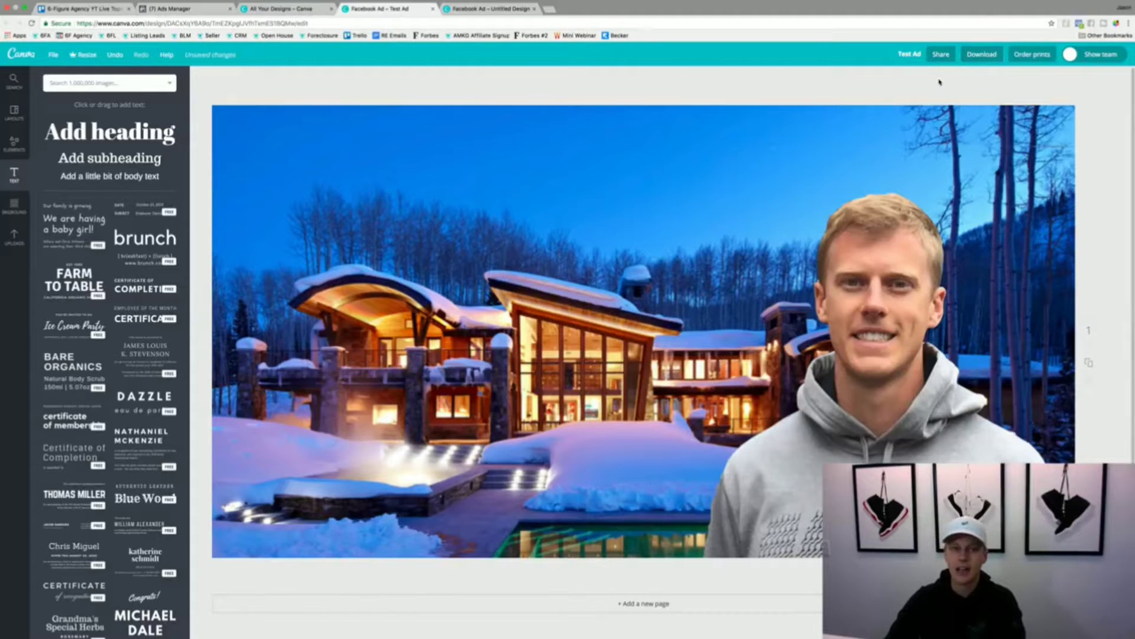
- Switch back to Ads Manager, remove the current image from the ad, and start then cancel uploading a replacement
click(177, 9)
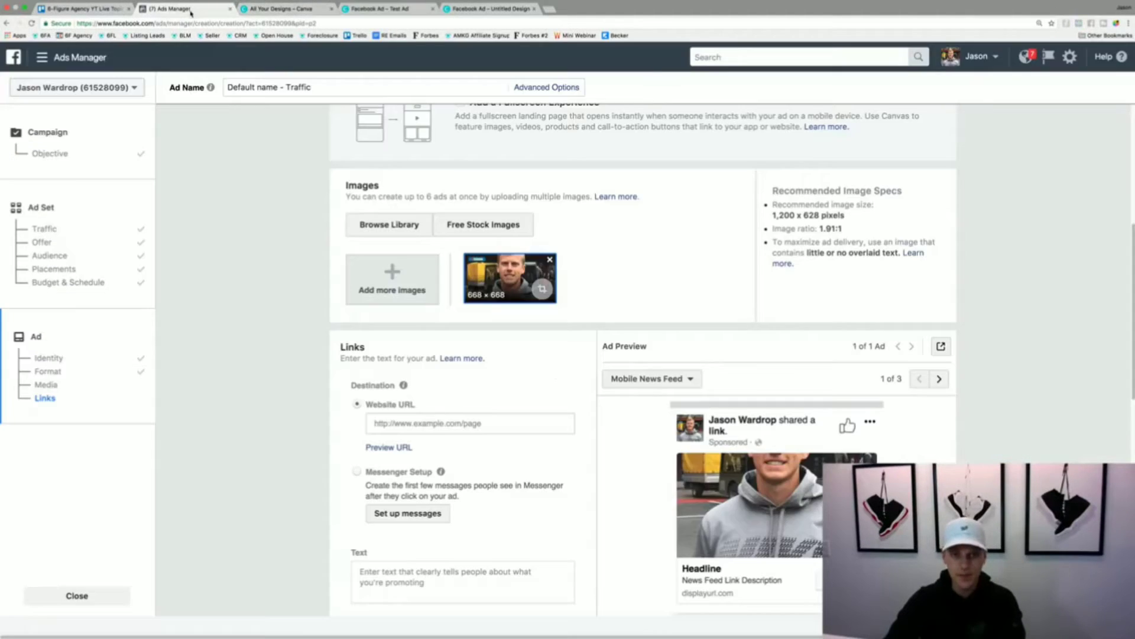
click(550, 259)
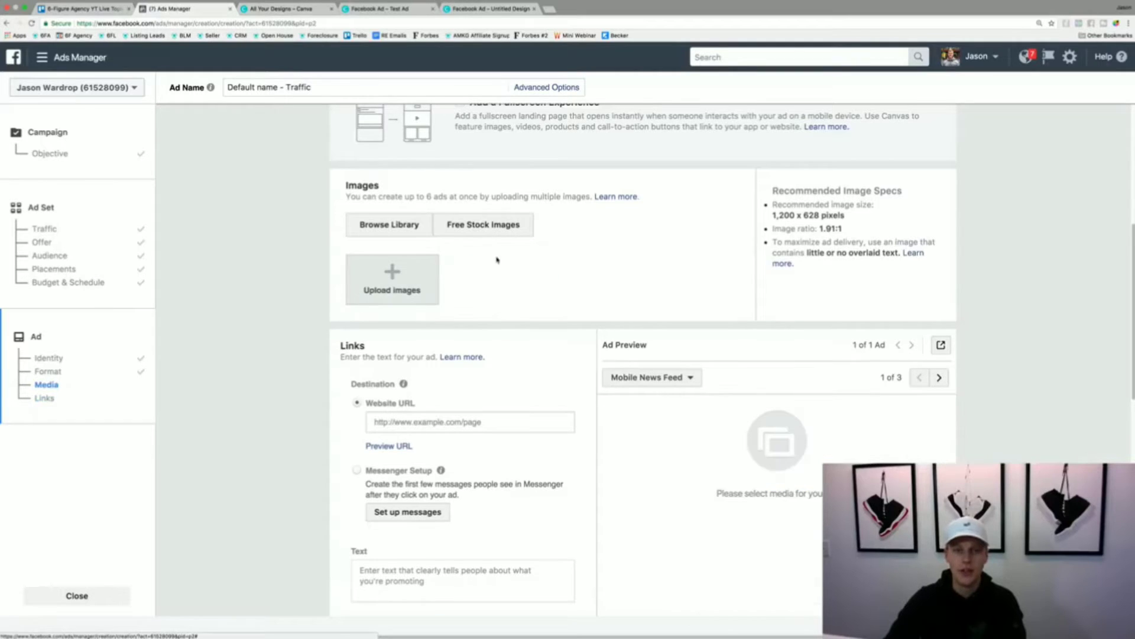
click(391, 282)
click(669, 190)
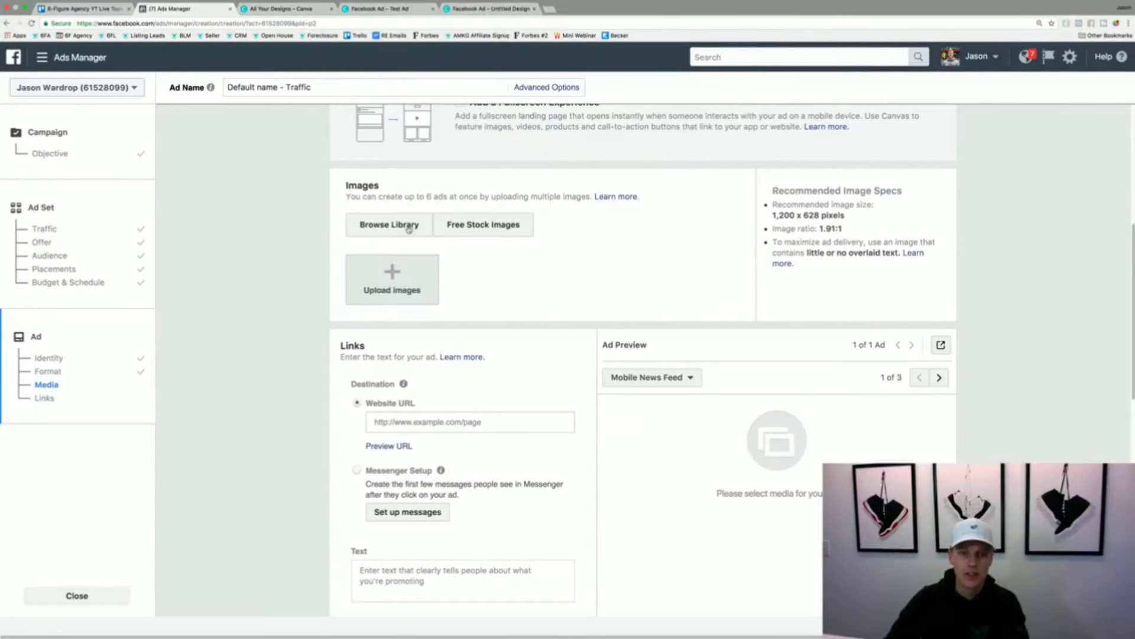
- Add the 1590 × 860 grey house photo from the image library's ad images to the ad
click(408, 229)
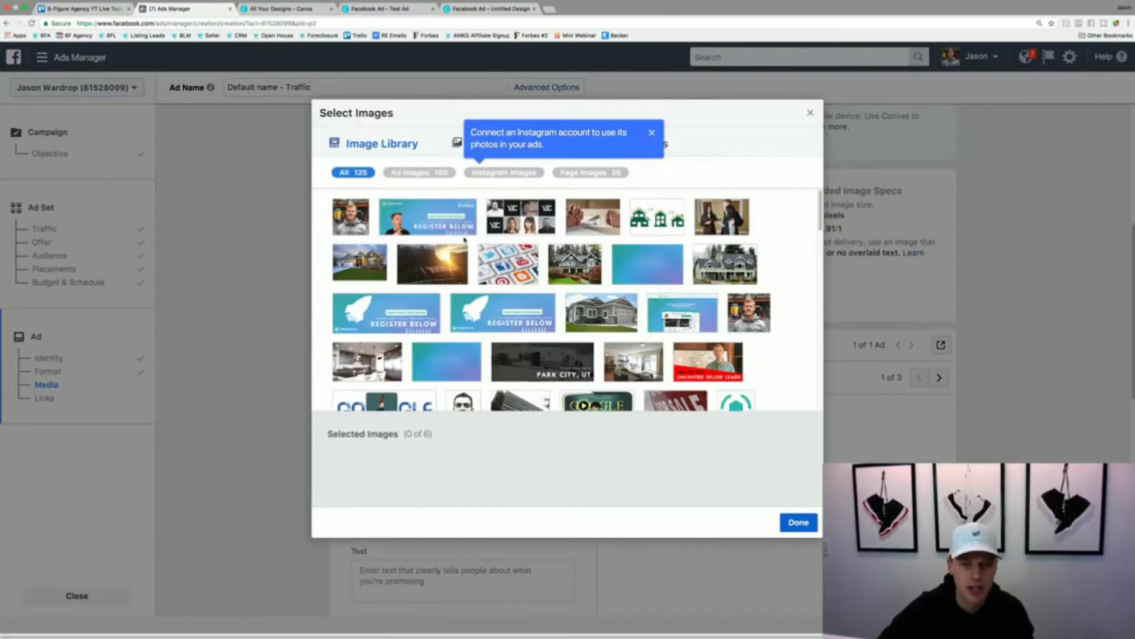
scroll(606, 271, down, 2)
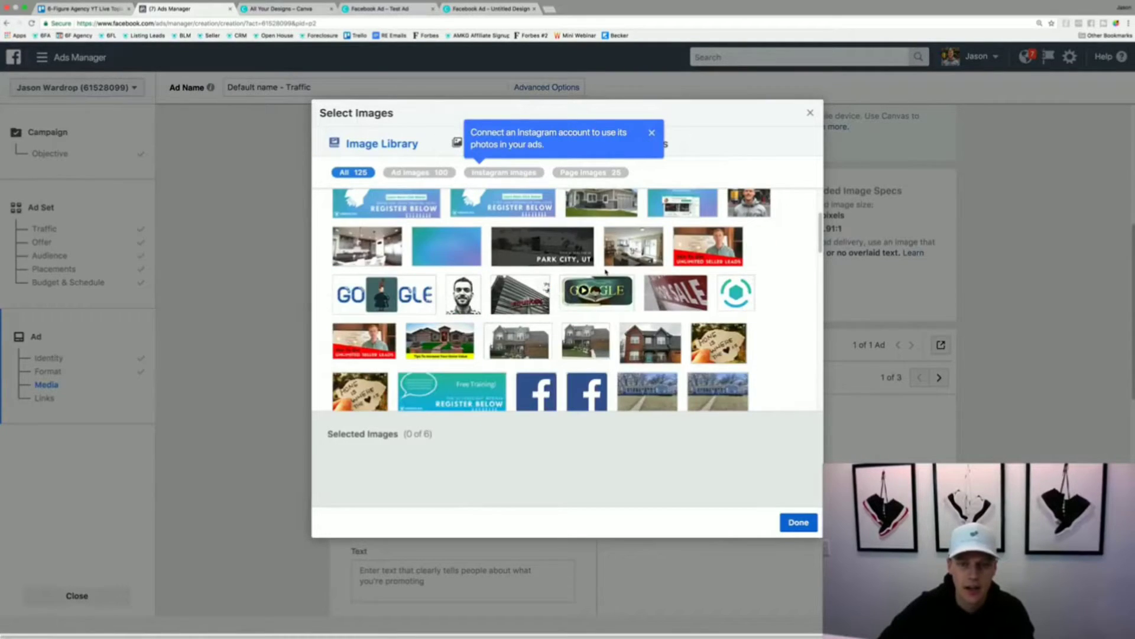
scroll(606, 271, down, 3)
click(408, 175)
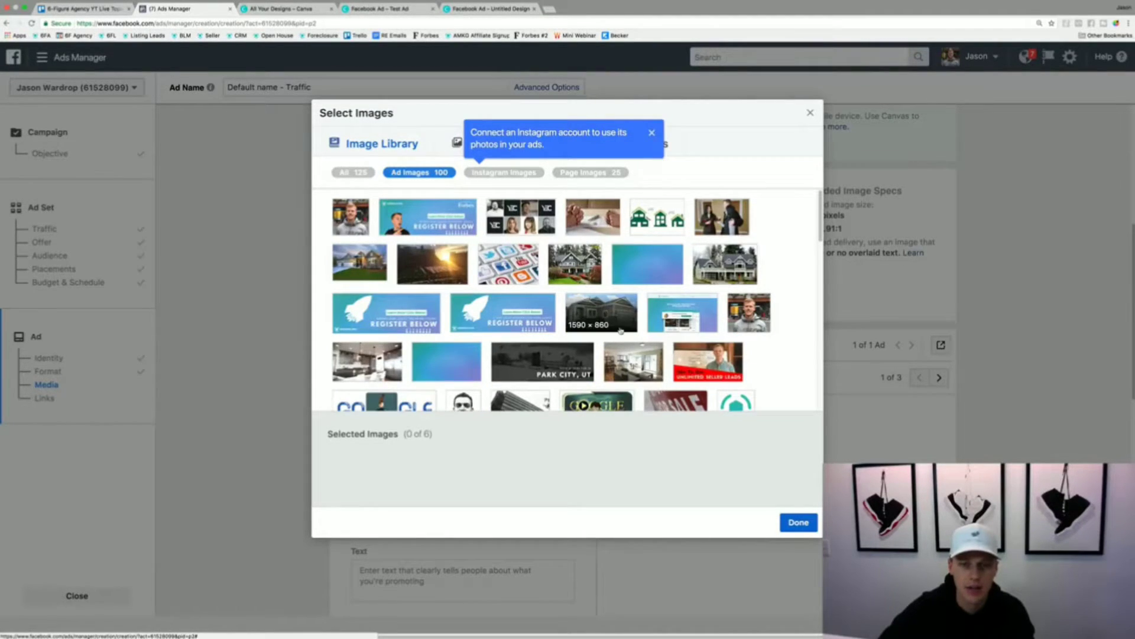
click(609, 314)
click(798, 523)
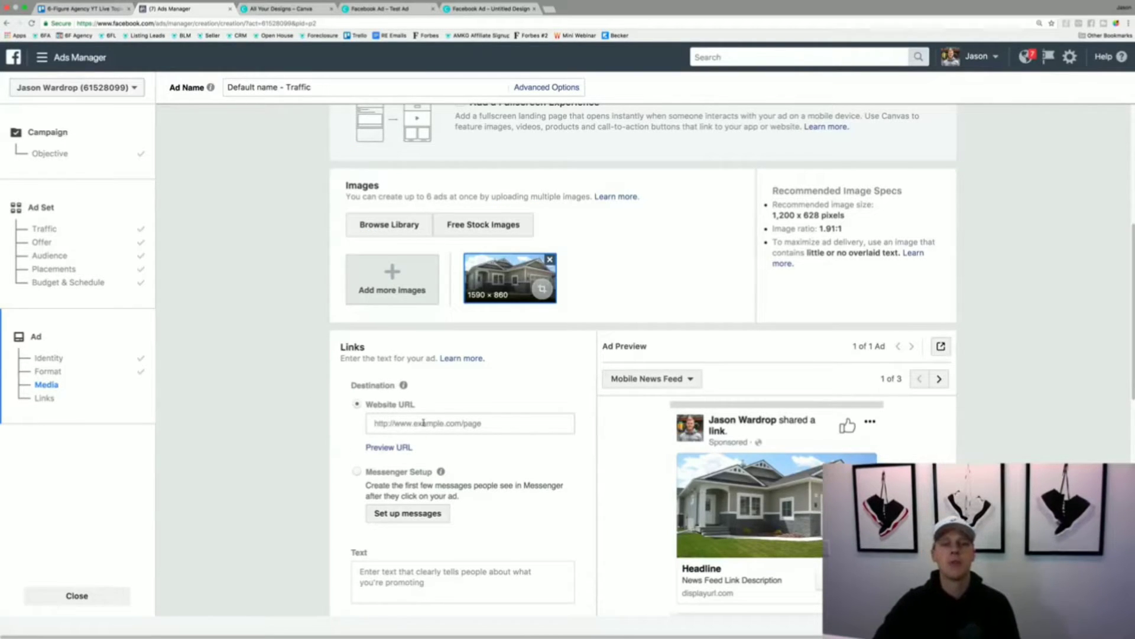
key(ctrl+t)
text(google.com)
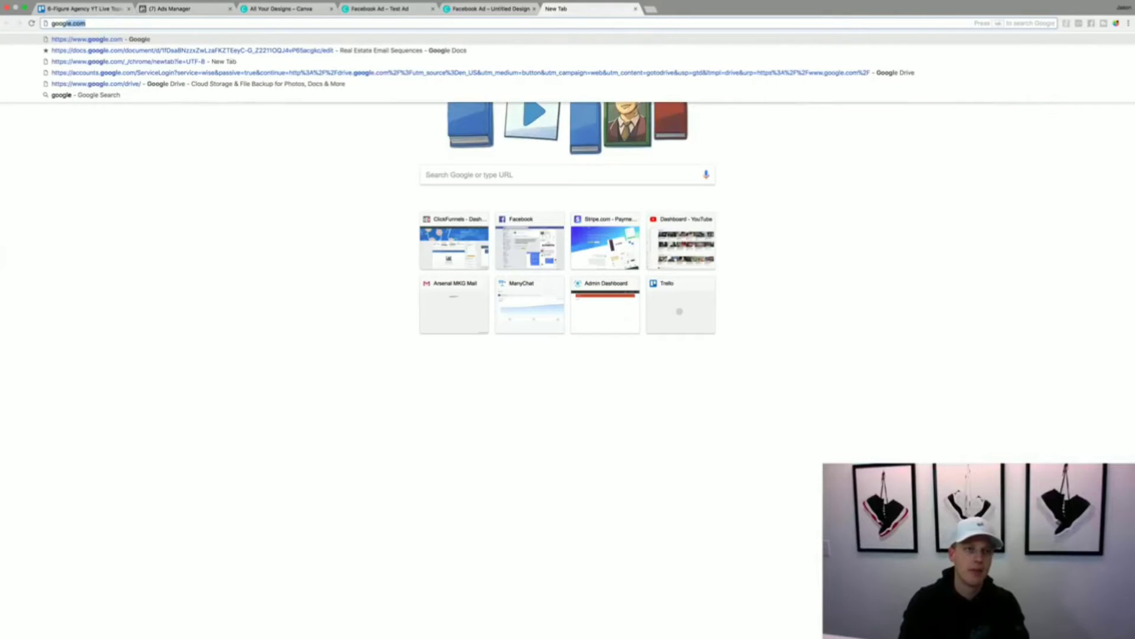
key(Return)
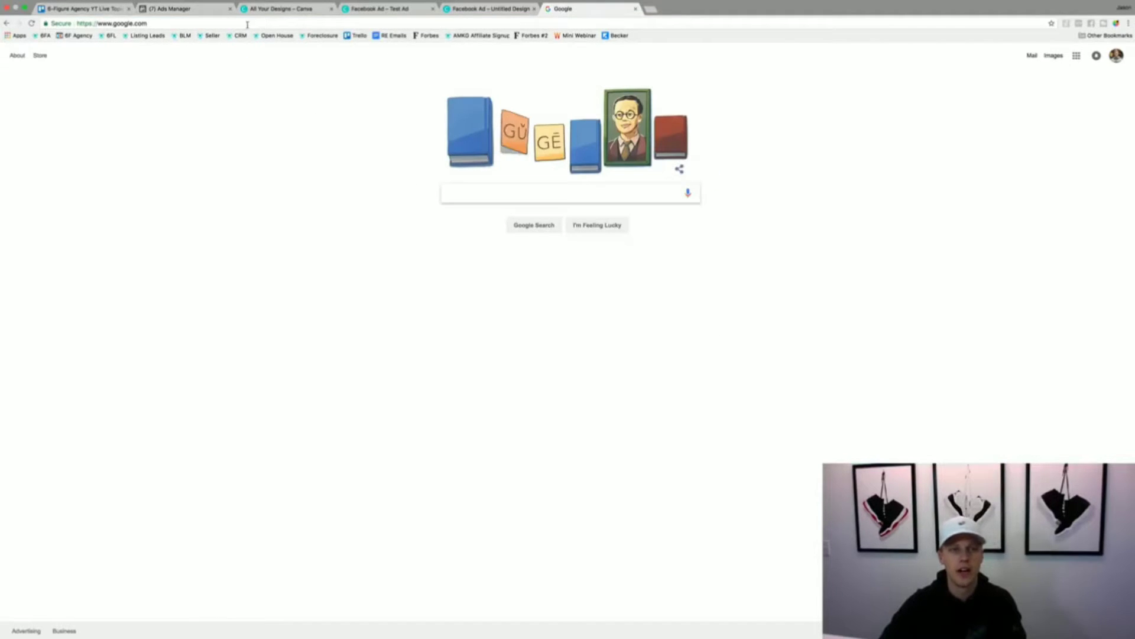
click(172, 9)
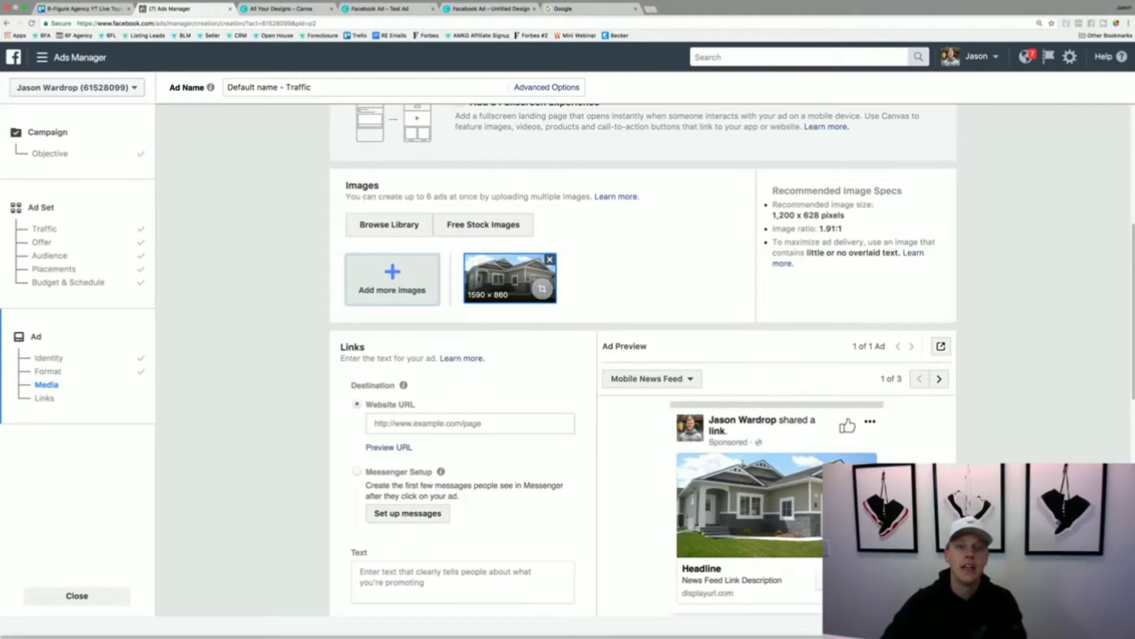
click(463, 422)
text(https://www.google.com/)
click(388, 453)
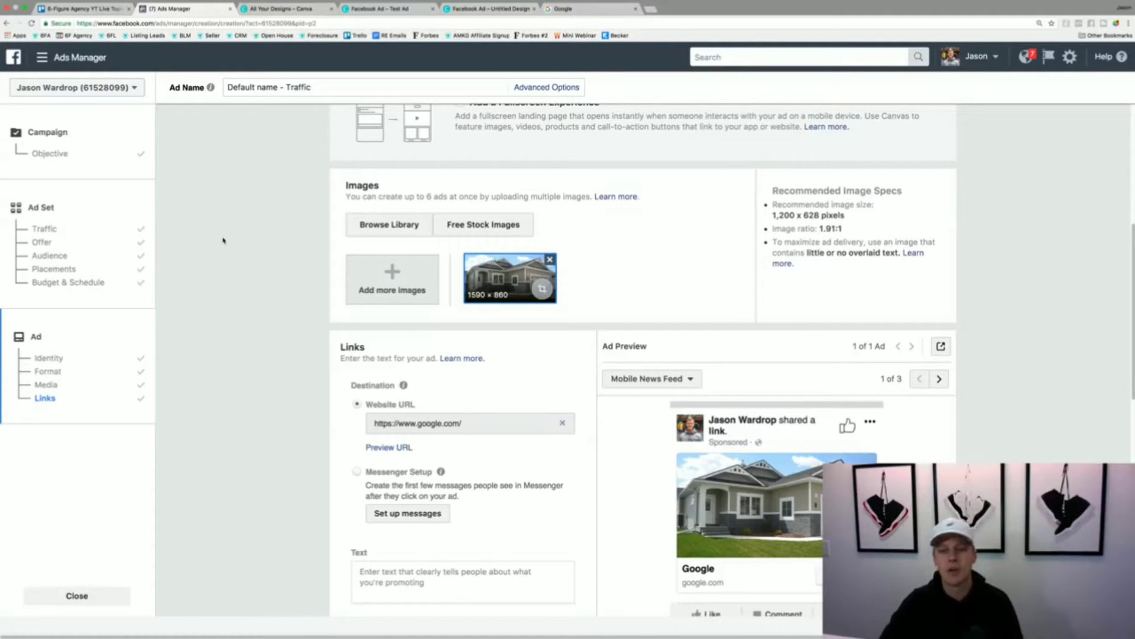
- Enter "Test text copy" as the ad's text
scroll(325, 327, down, 3)
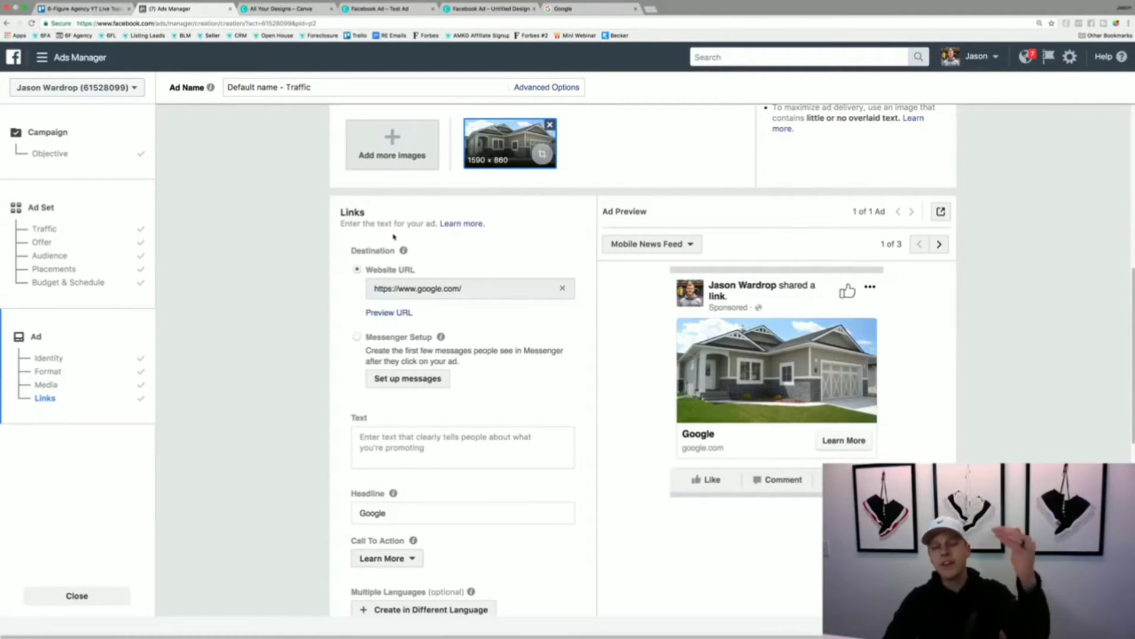
scroll(404, 251, down, 1)
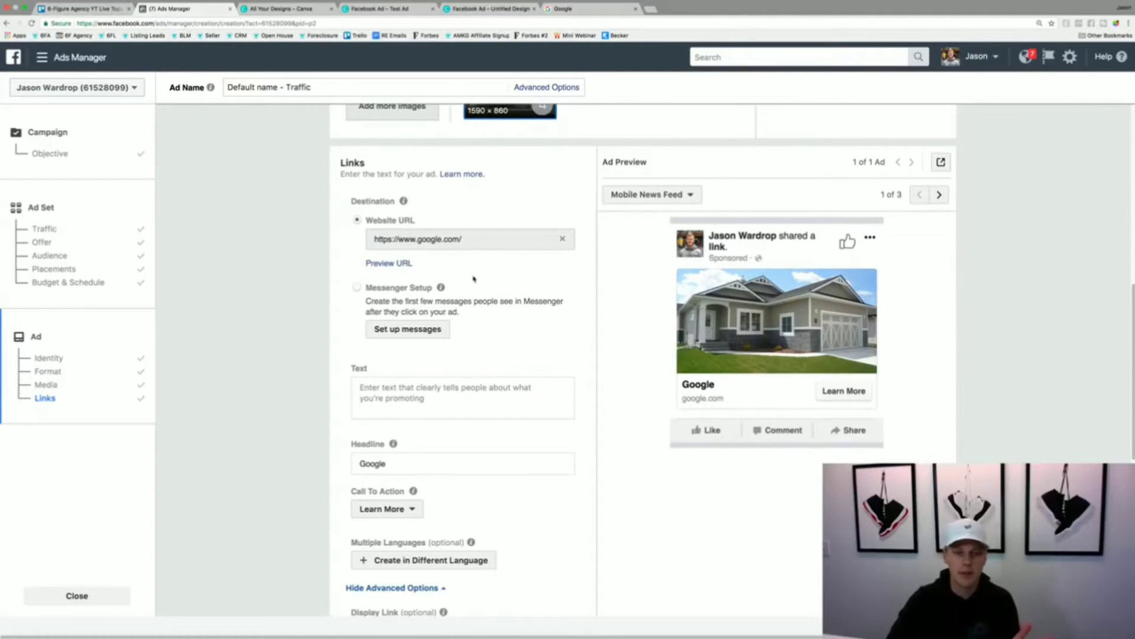
click(449, 392)
text(T)
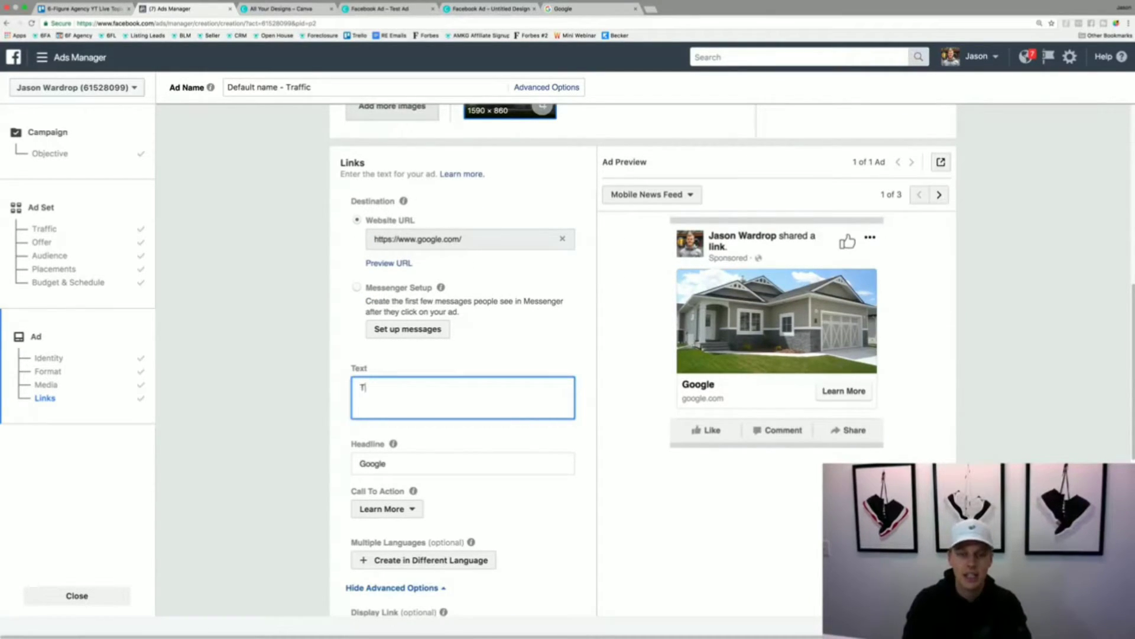
text(est text)
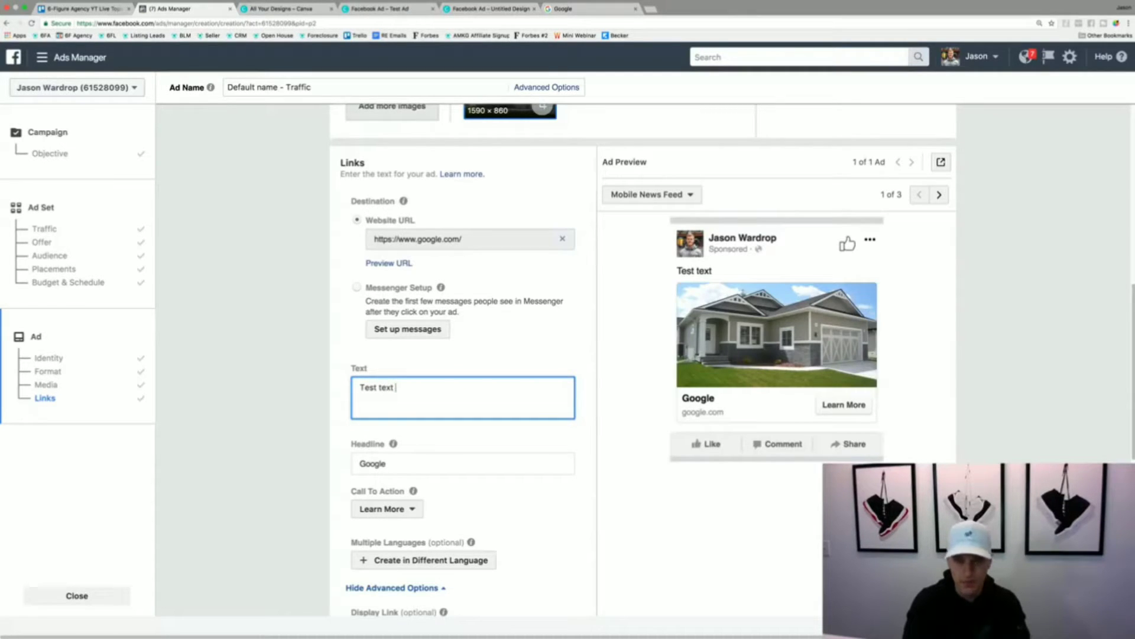
text( copy)
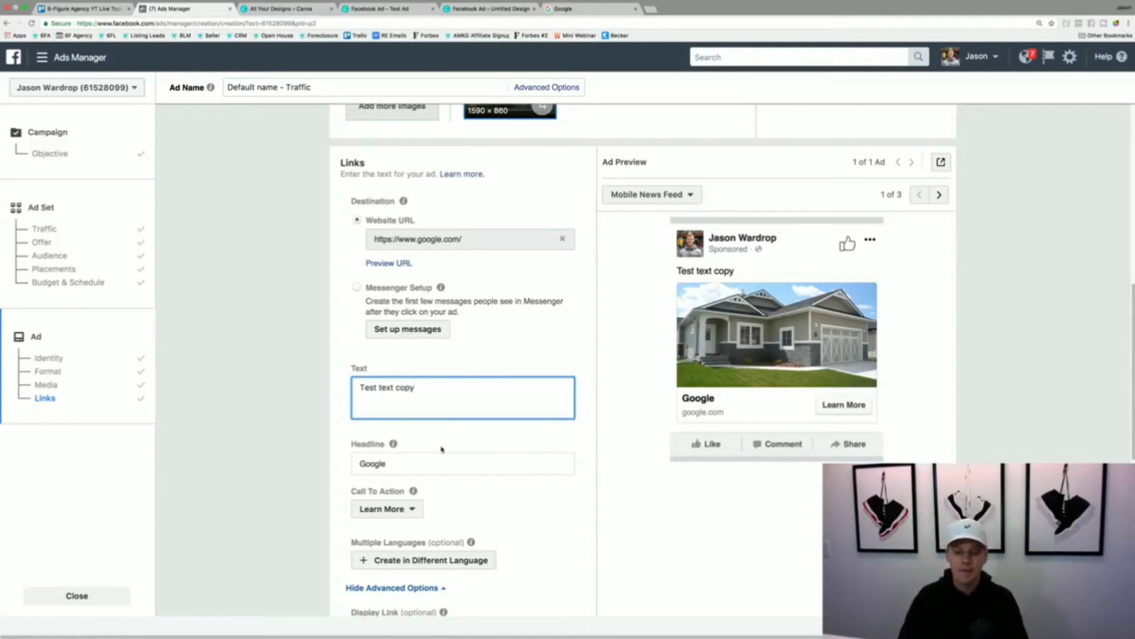
- Replace the whole ad text with the opening line "Orlando Homeowners!"
key(super+a)
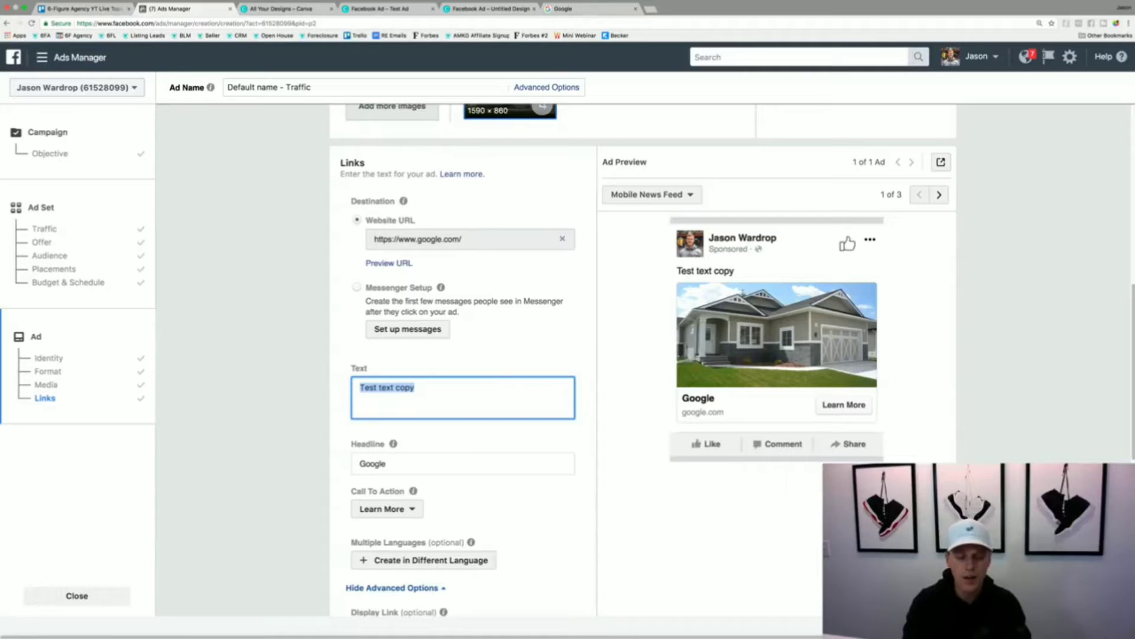
text(Orland)
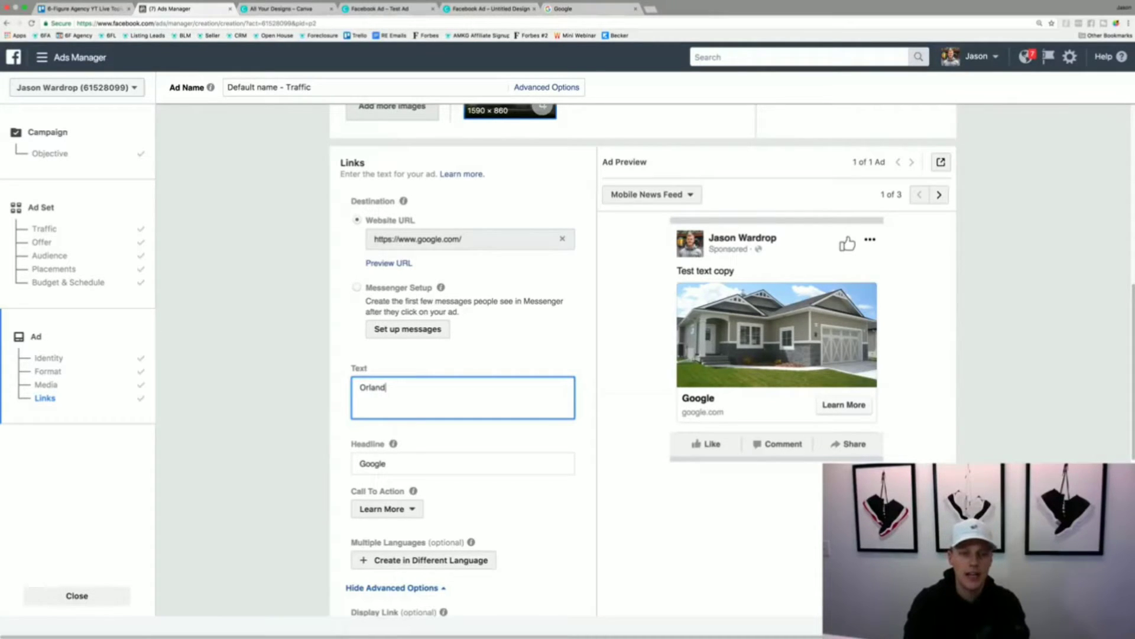
text(o Homeown)
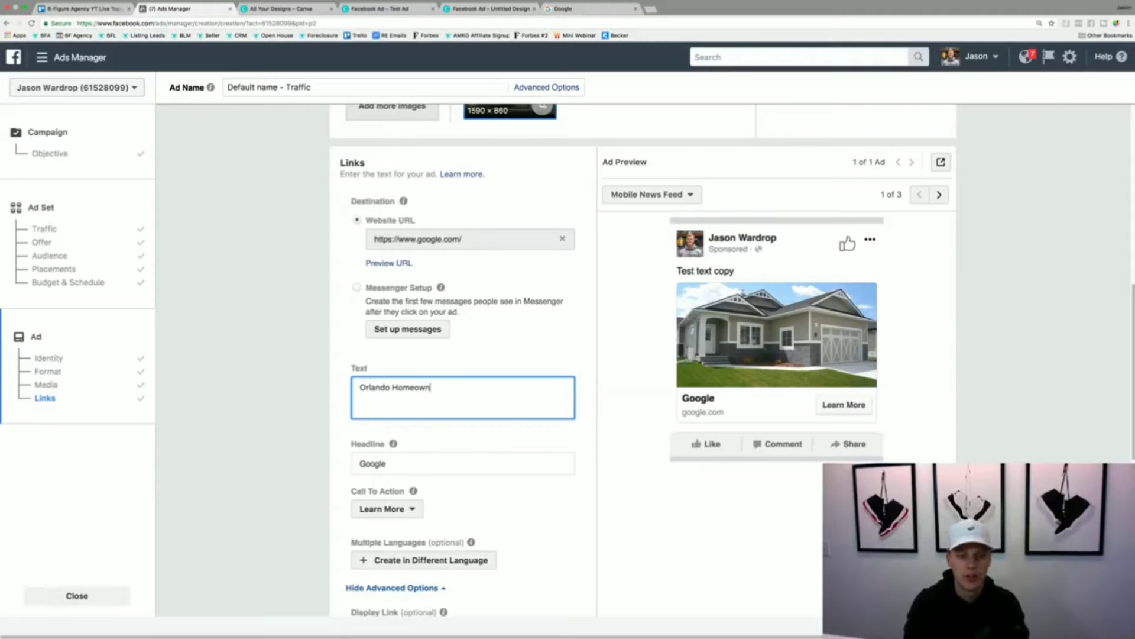
text(ers!)
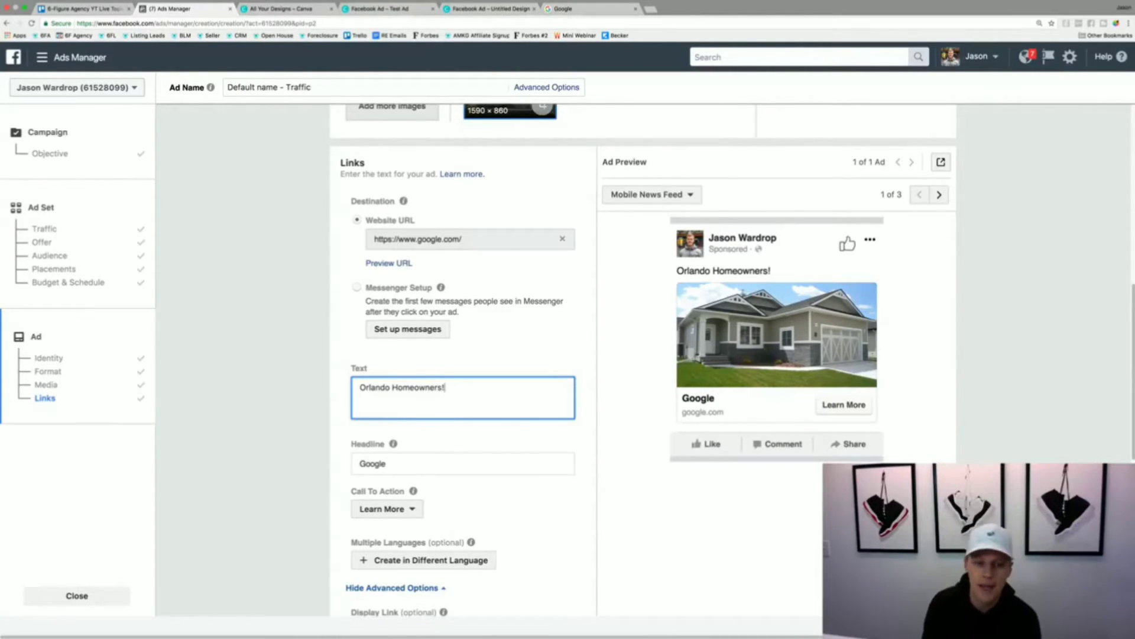
- Below a blank line in the ad text, add the question "Are you looking to sell your home in the next 3-6 months?"
key(Return)
key(Return)
text(A)
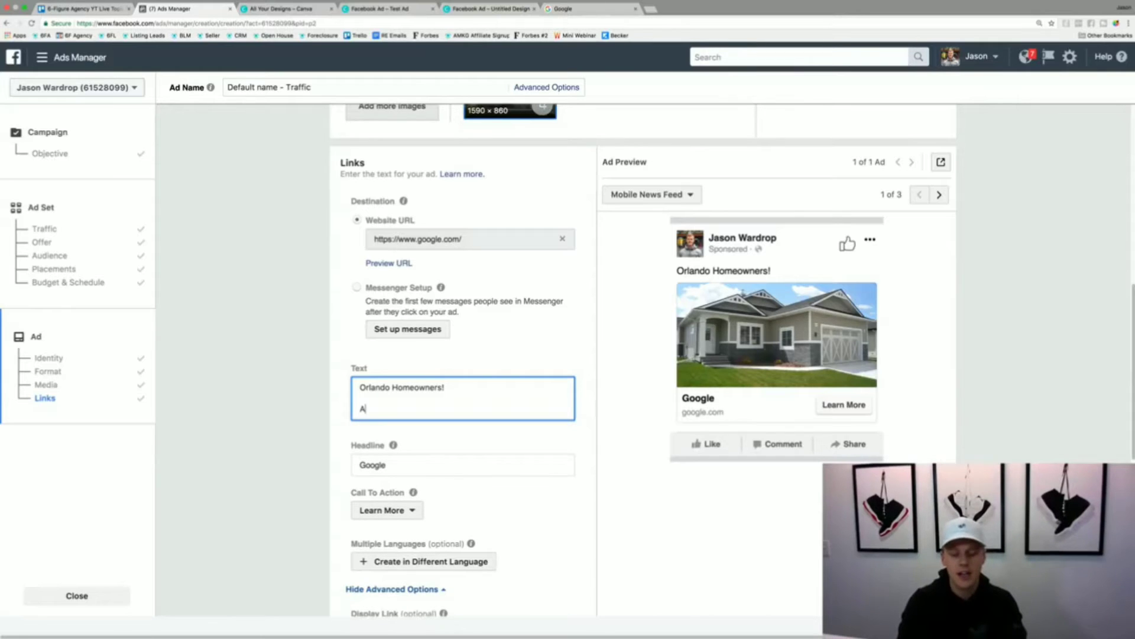
text(re you looking t)
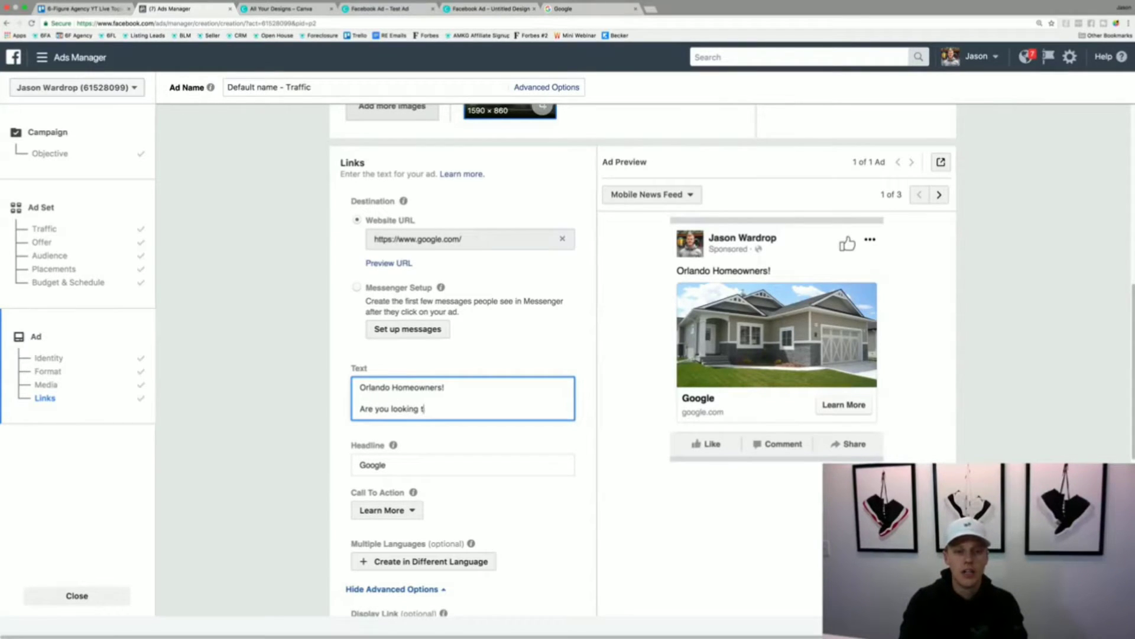
text(o sell your home in )
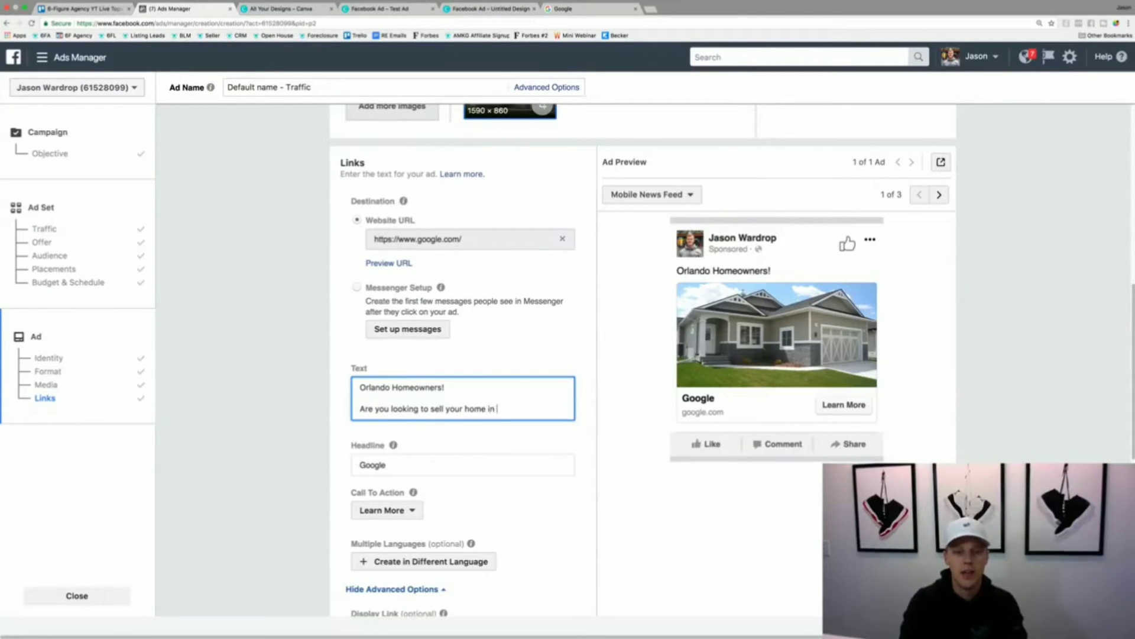
text(the next 3)
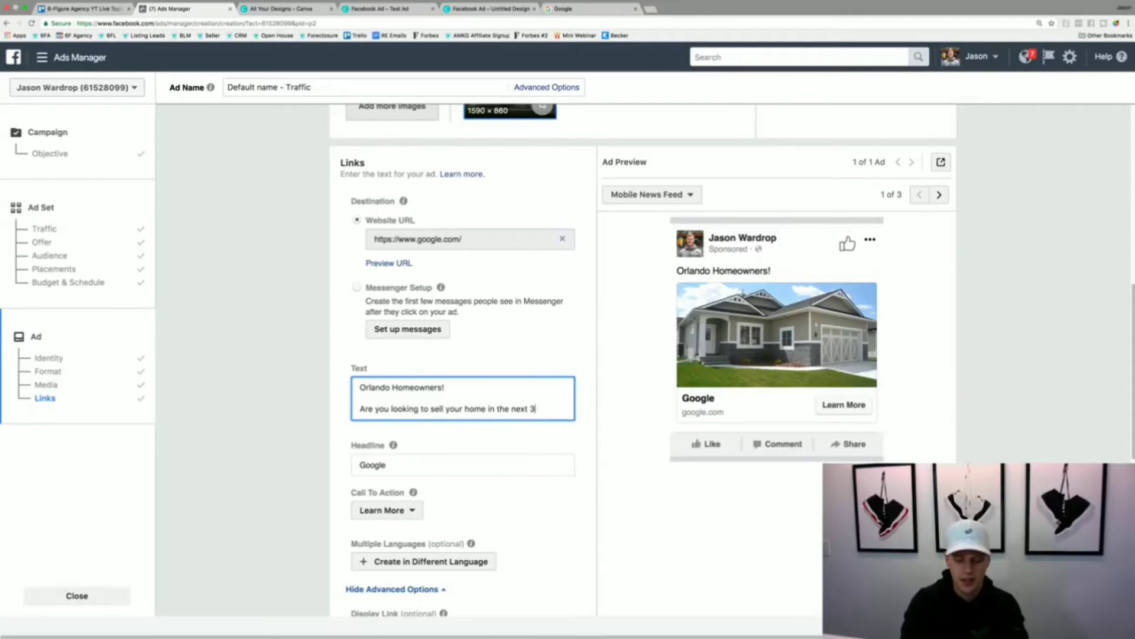
text(-6 months?)
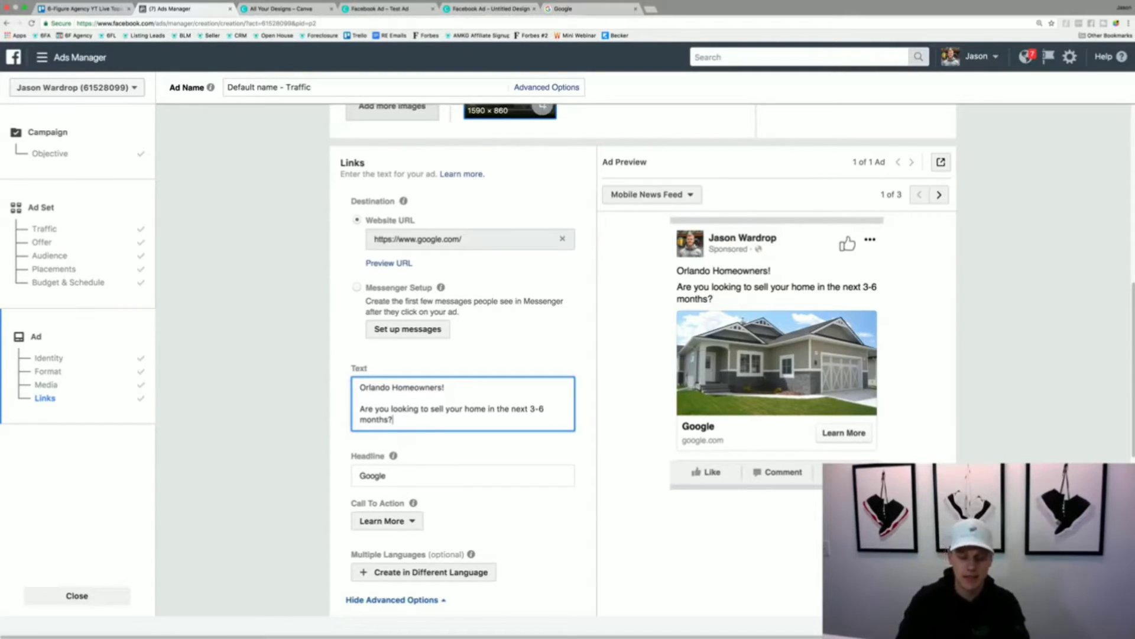
- Start a new paragraph in the ad text with "I have a family of 3 looking to purchase a home in the [BLANK] area"
key(Return)
key(Return)
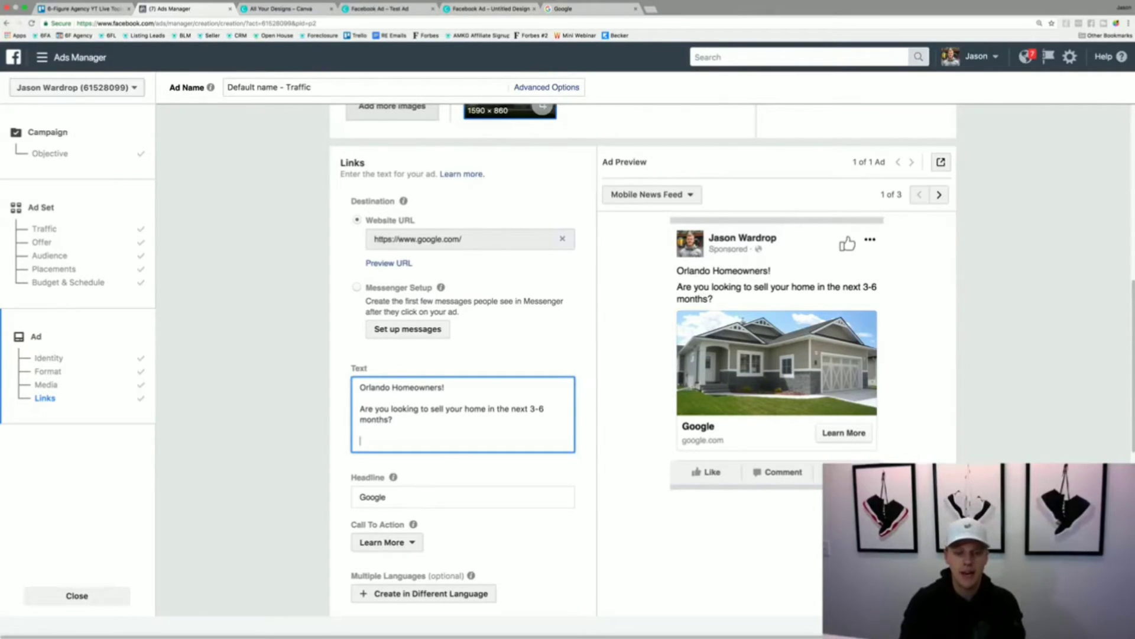
key(Return)
text(I have a family of )
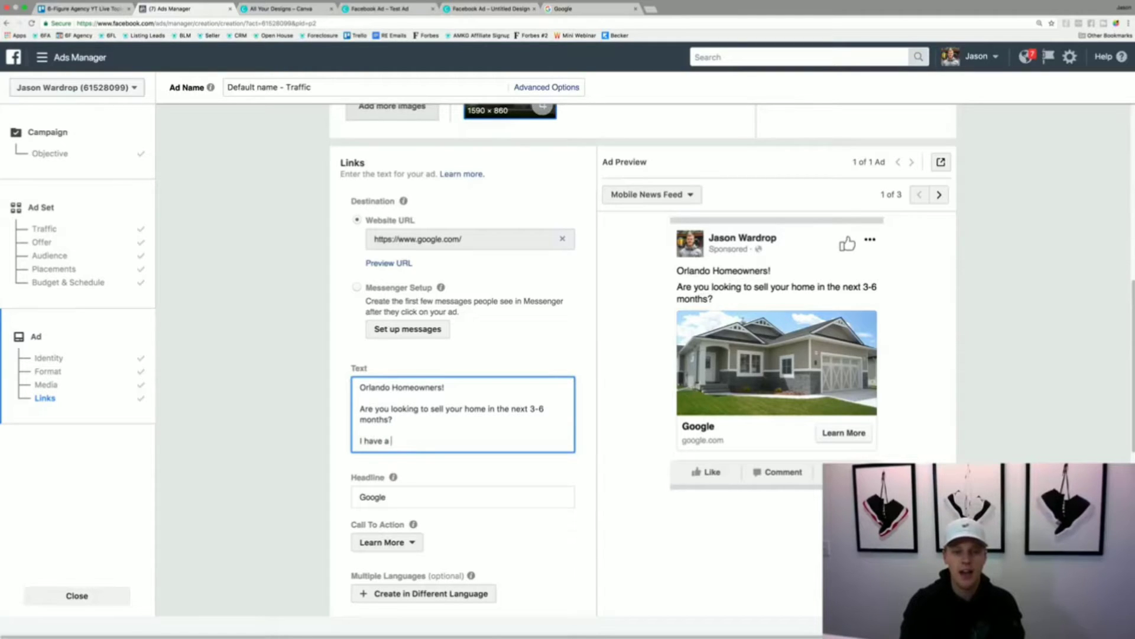
text(3 looking to purc)
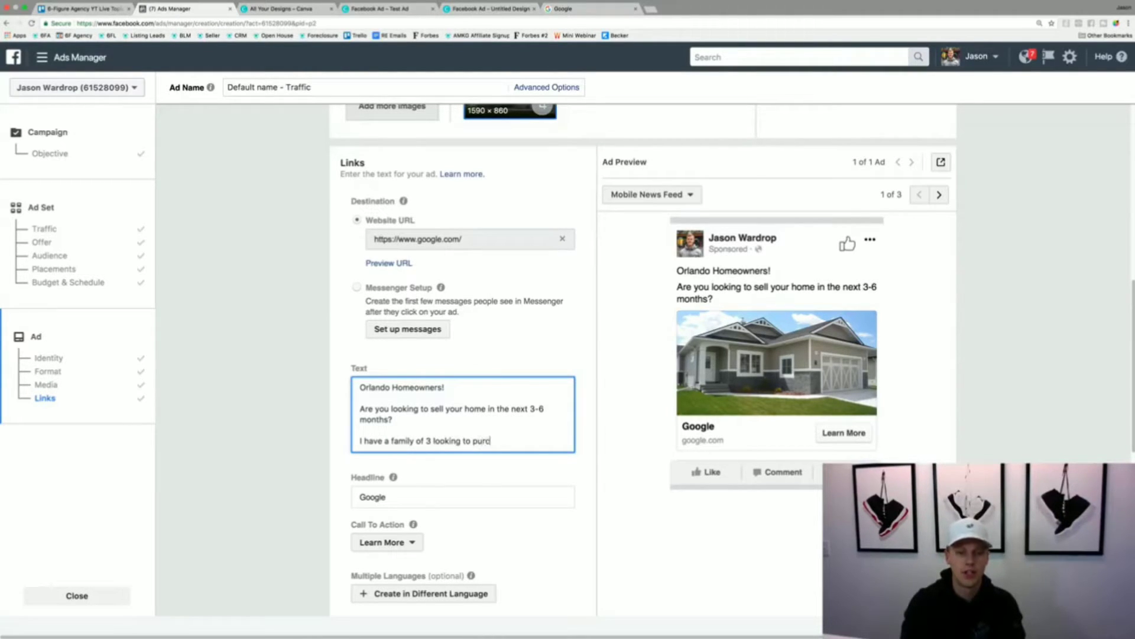
text(hase a home in the)
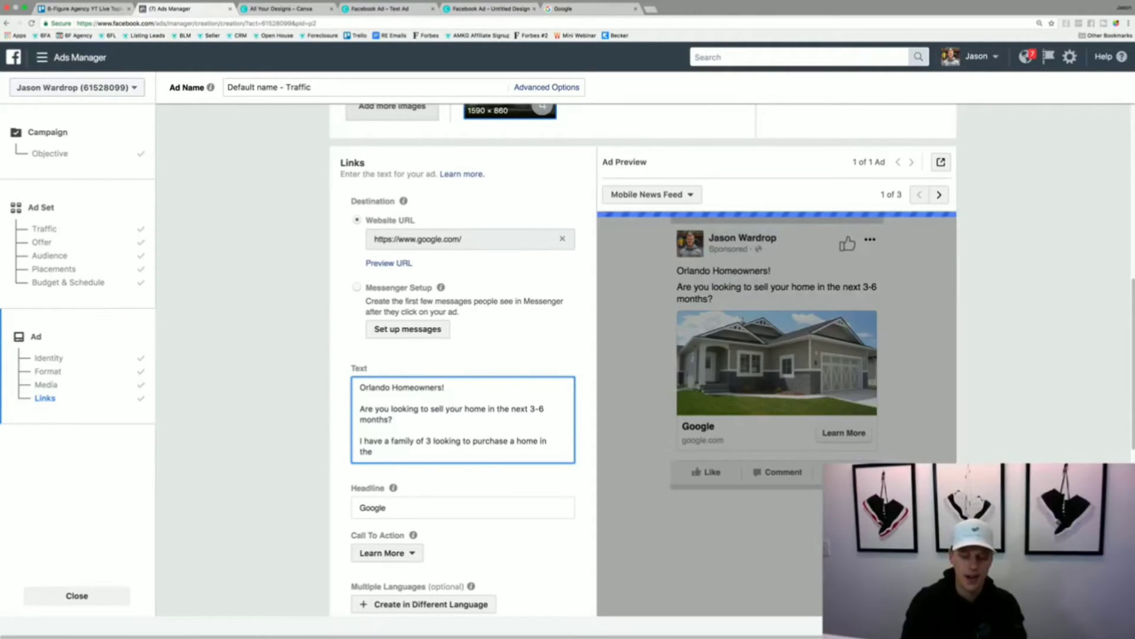
text( [BLANK)
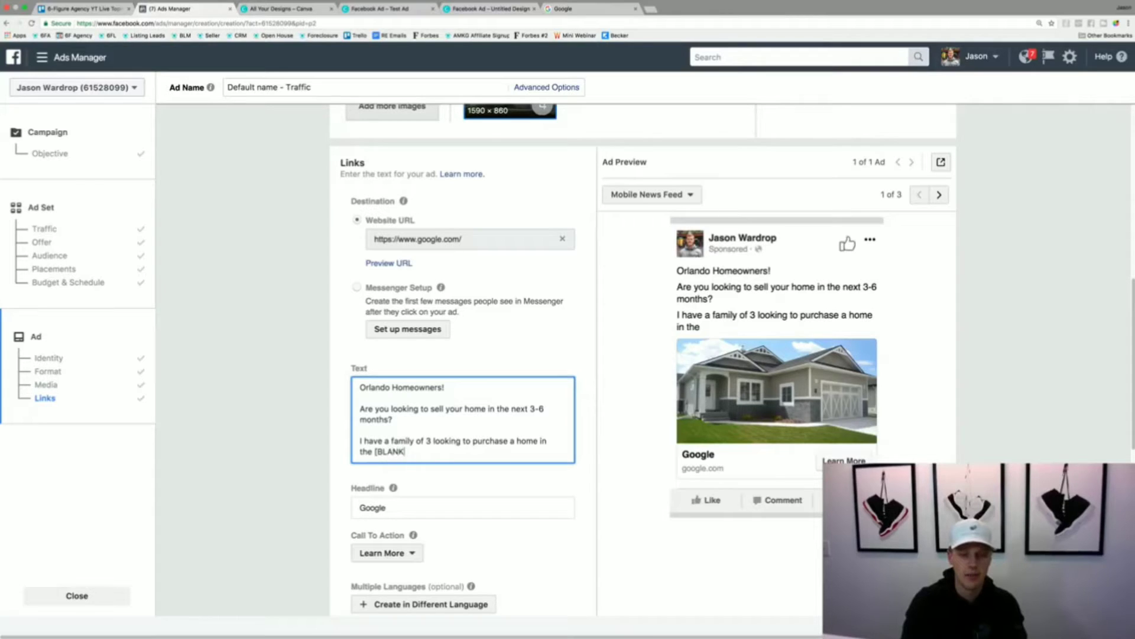
text(] area)
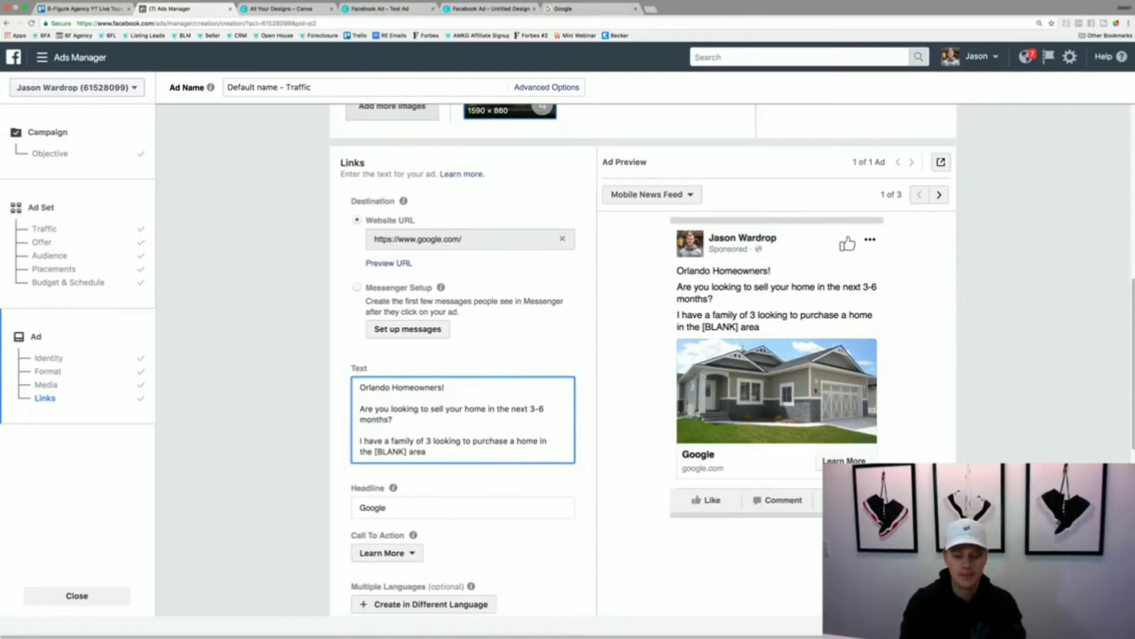
text( who is)
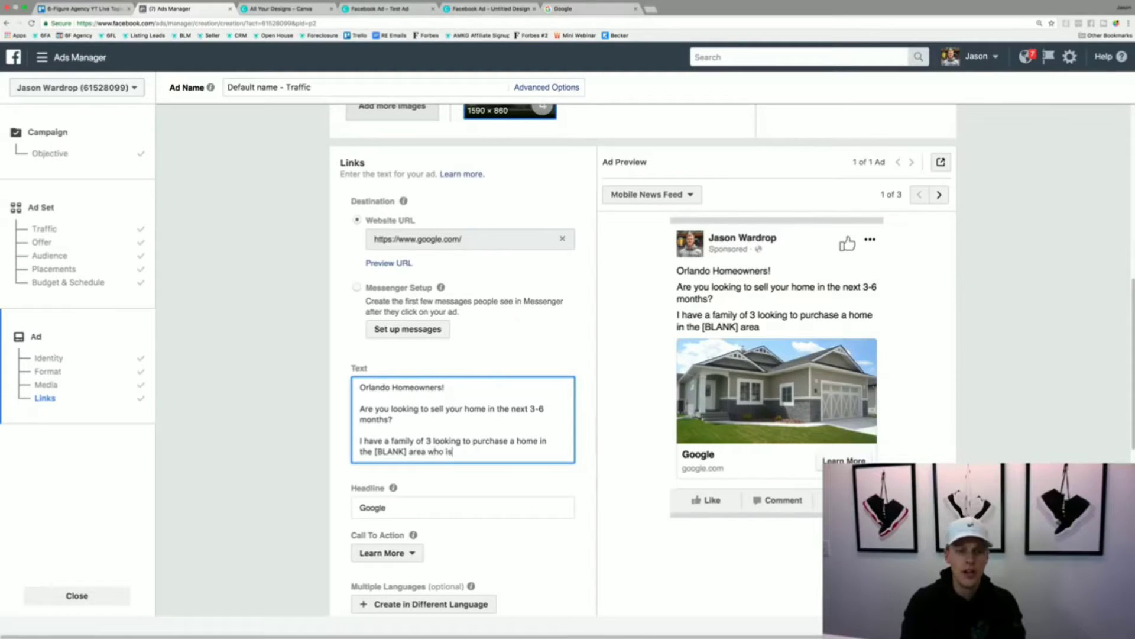
text( hoping to pur)
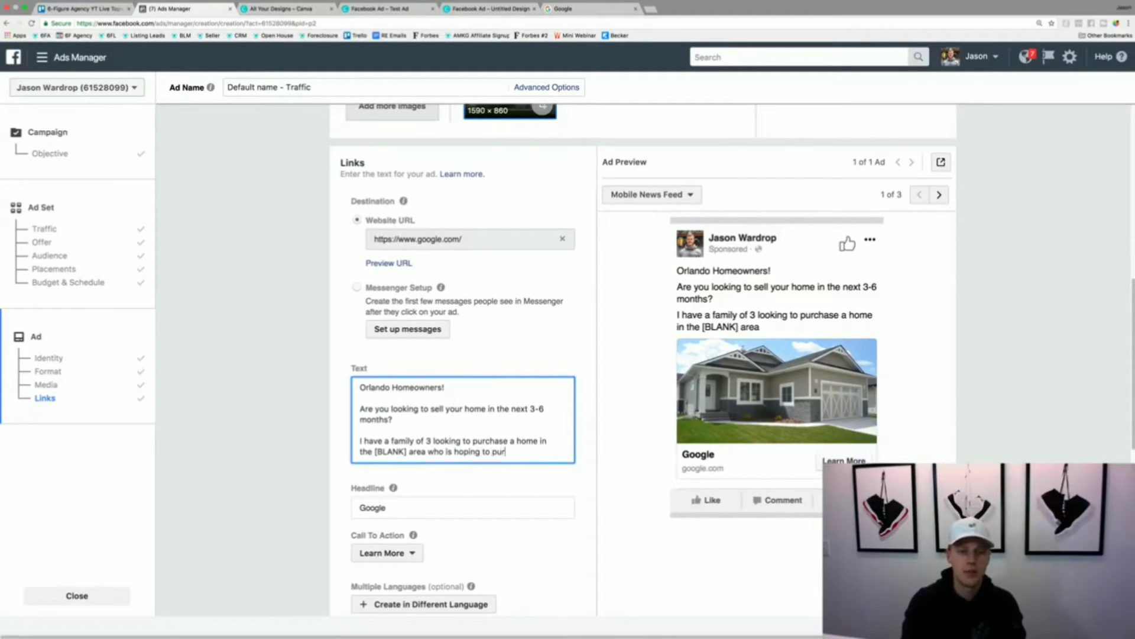
text(chase their dr)
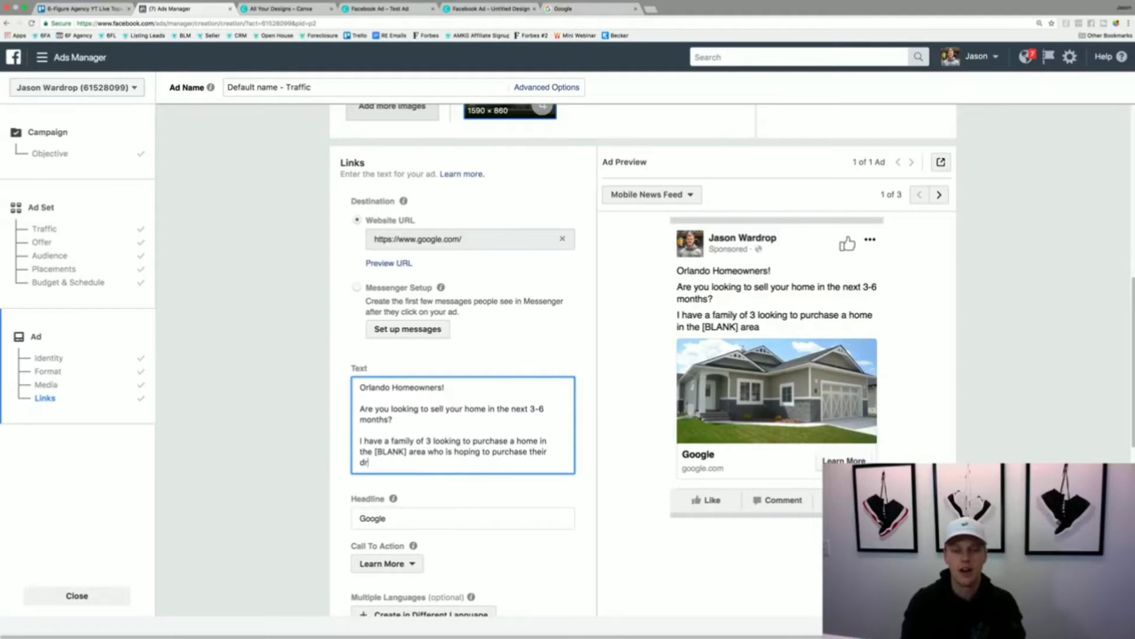
text(eam home wit)
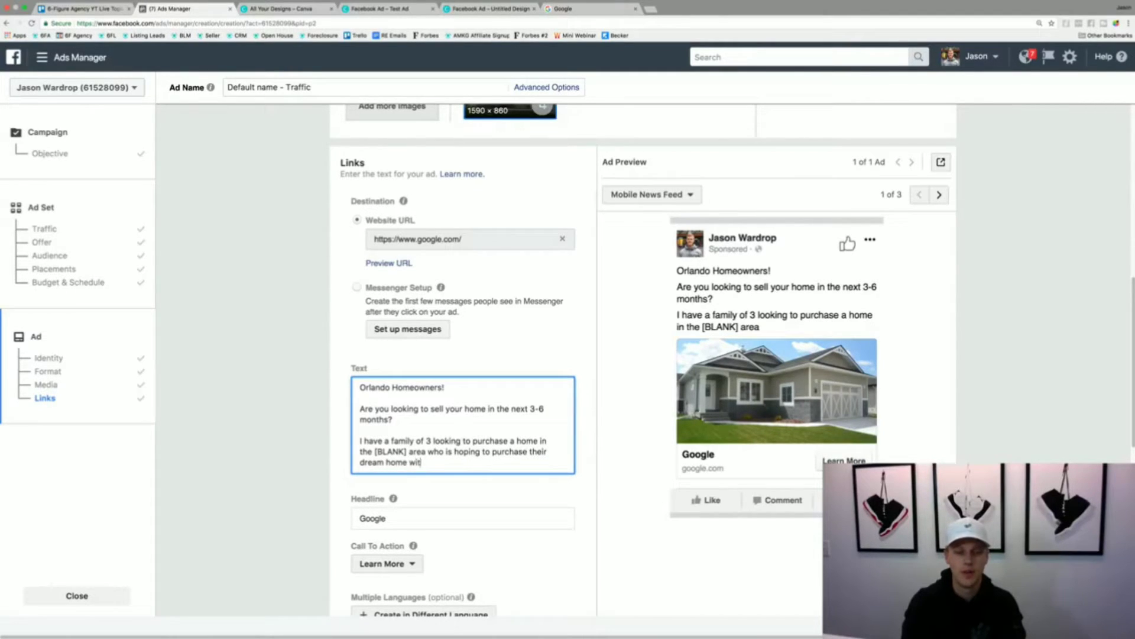
text(hin the next fe)
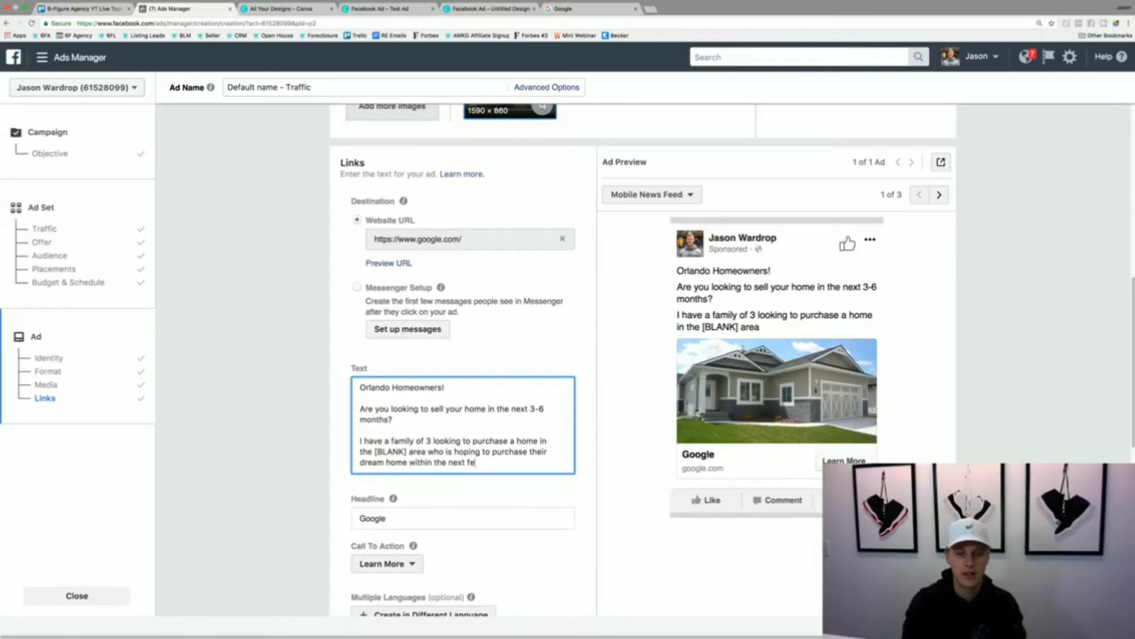
text(w months.)
- End the ad text with a separate call-to-action line reading "Full Details Click Here: LINK"
key(Return)
key(Return)
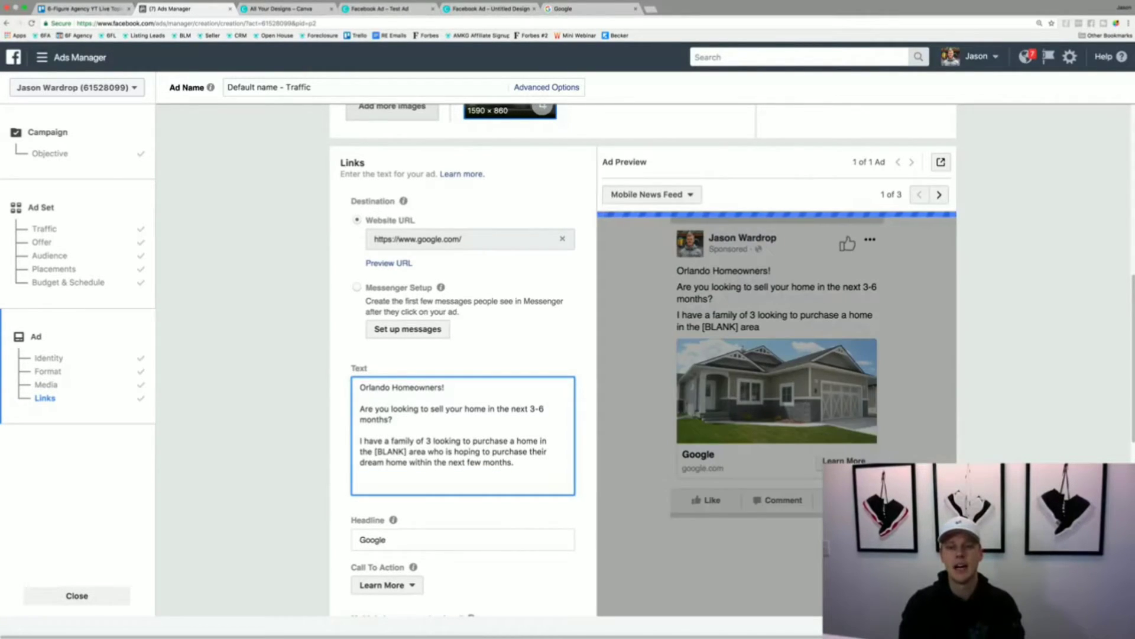
text(Full Deta)
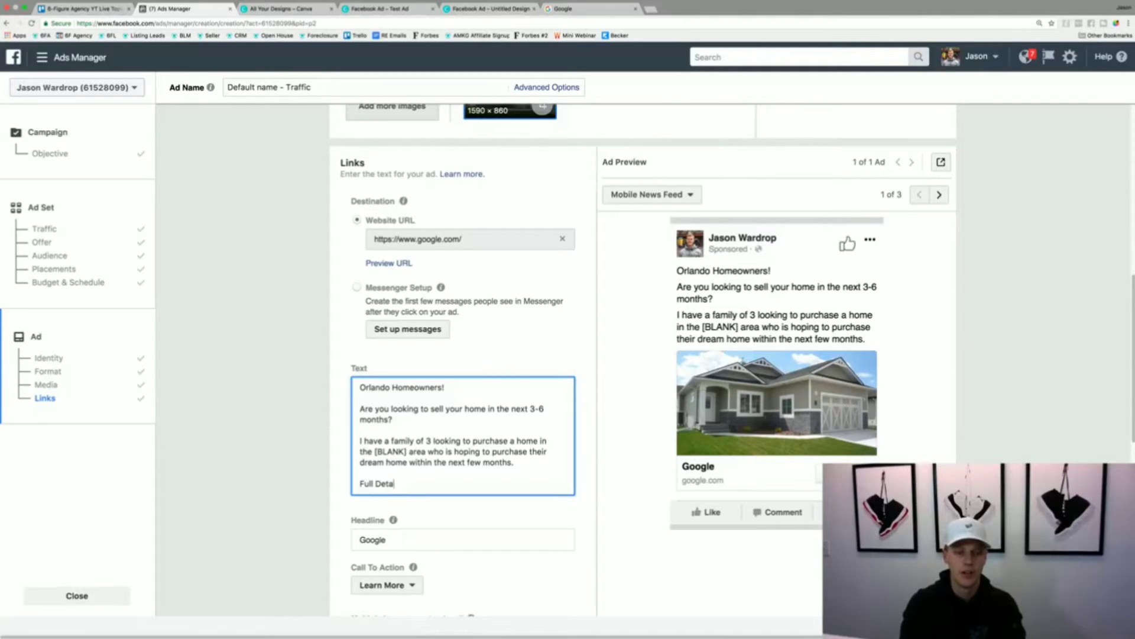
text(ils Click Her)
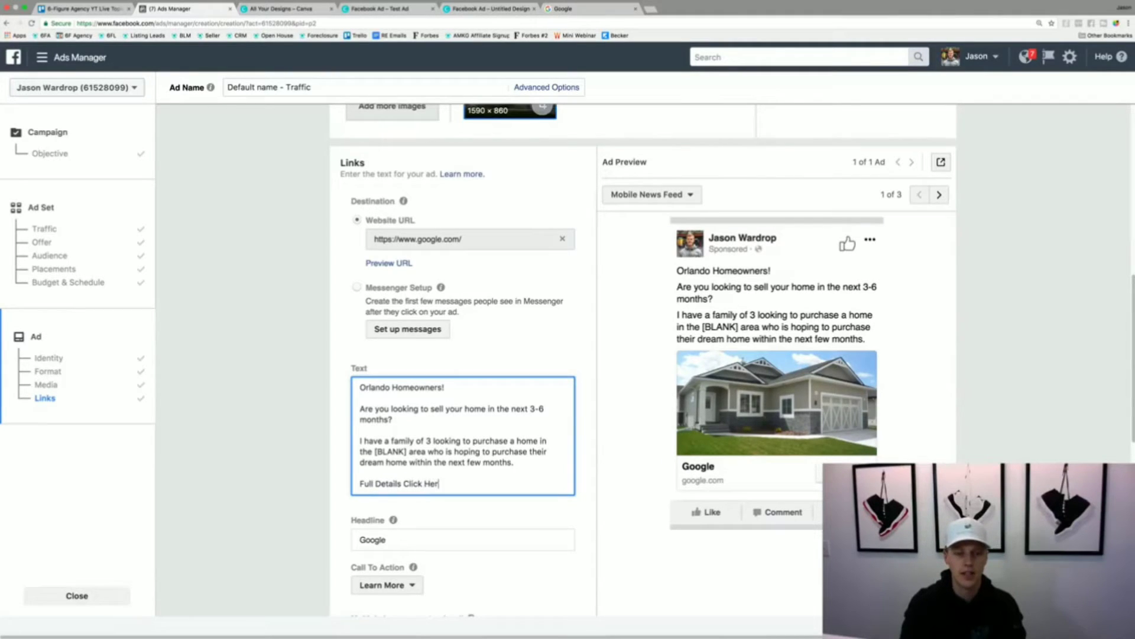
text(e: LINK)
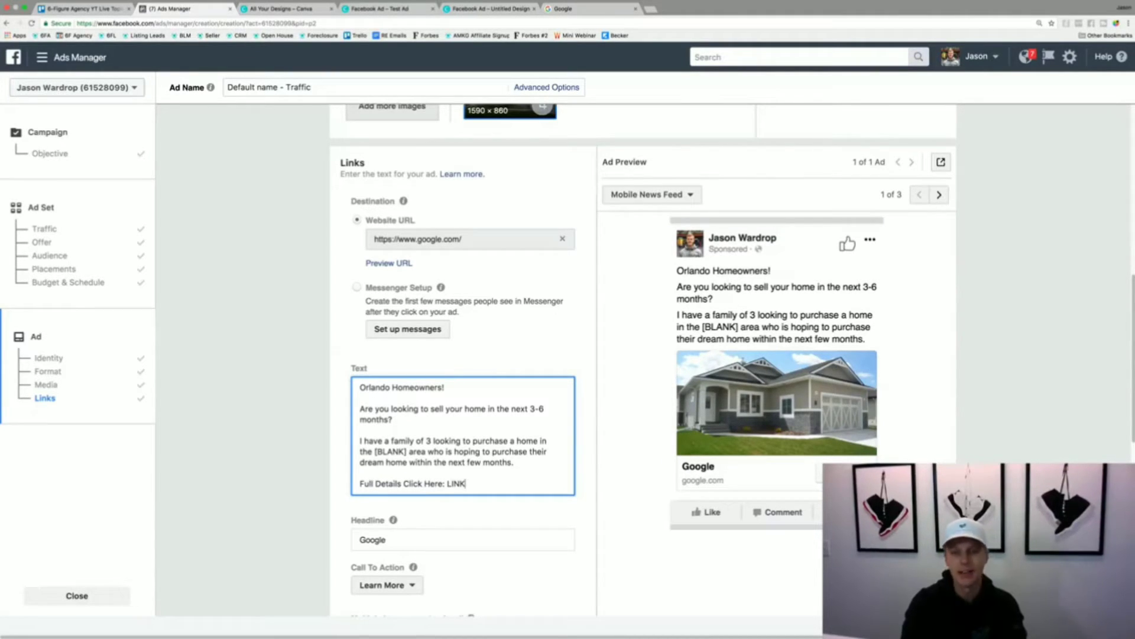
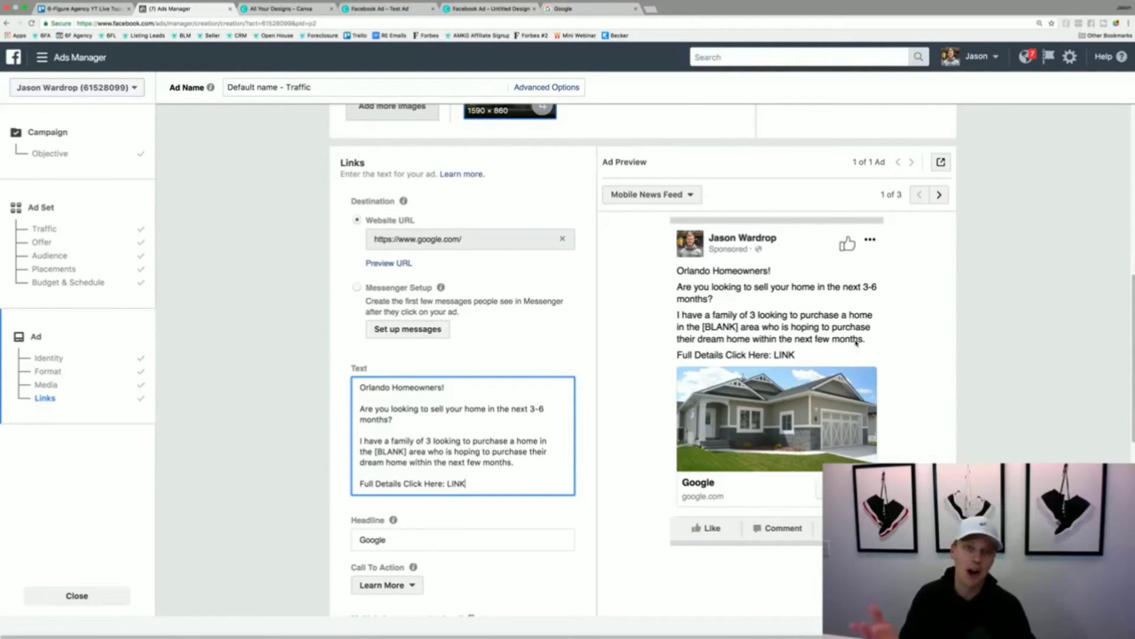
- Replace the ad's headline with "Are you looking to sell your home?"
scroll(473, 379, down, 2)
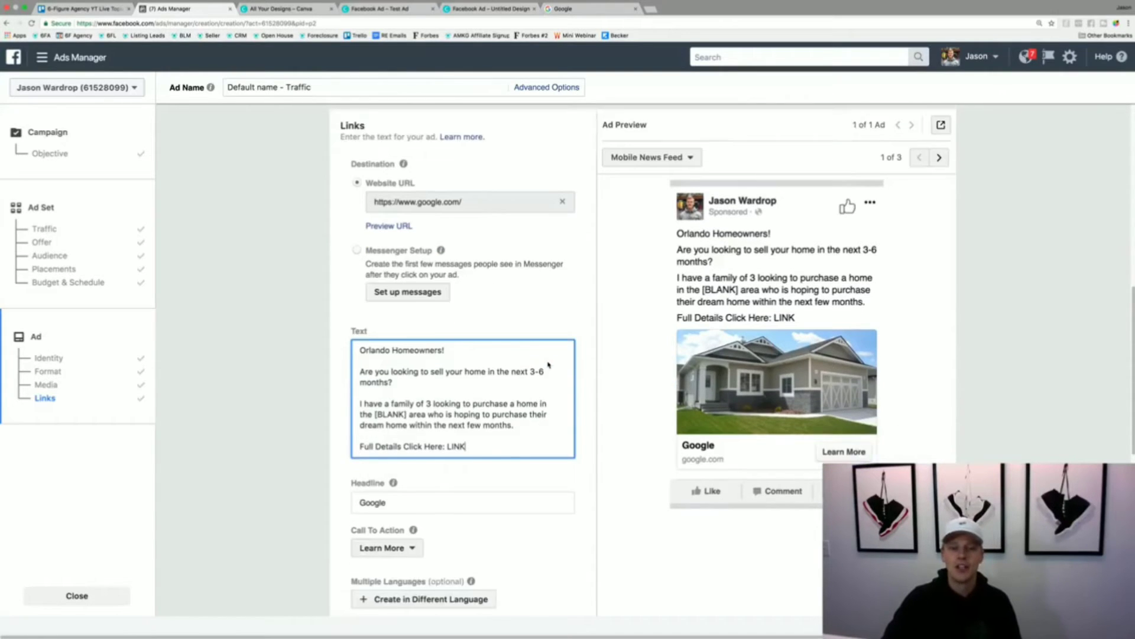
click(452, 460)
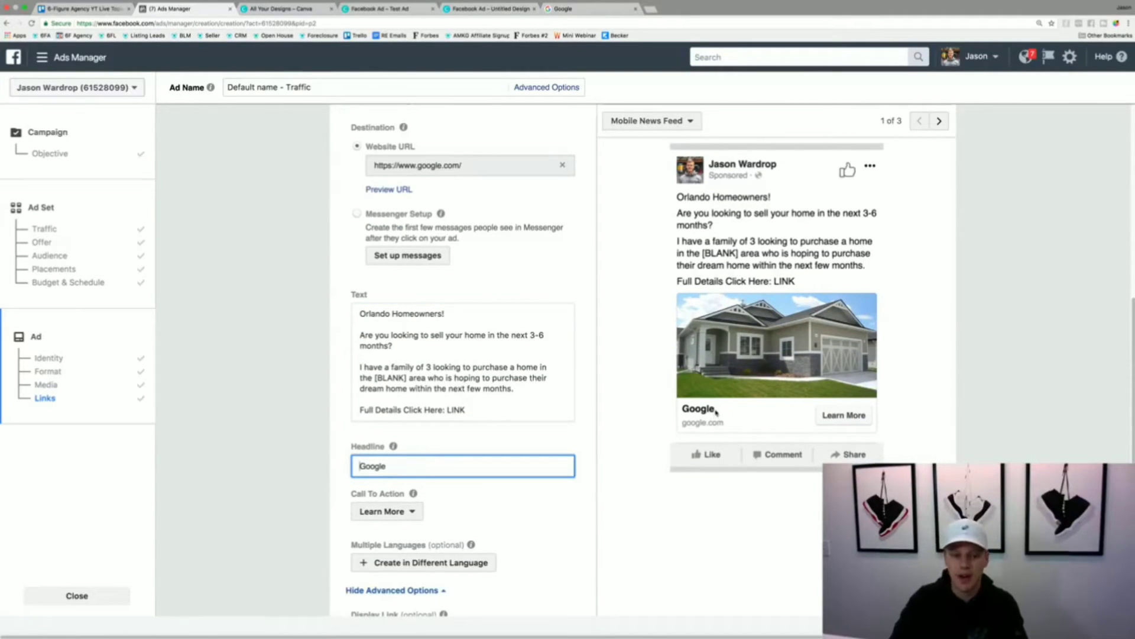
key(super+a)
text(Are you l)
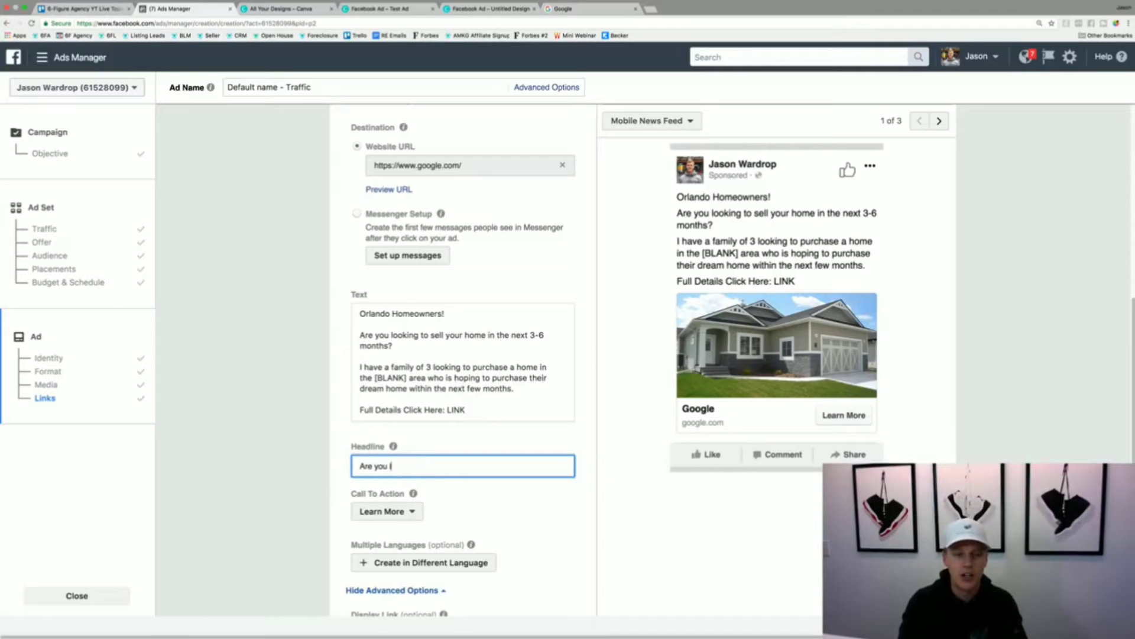
text(ook)
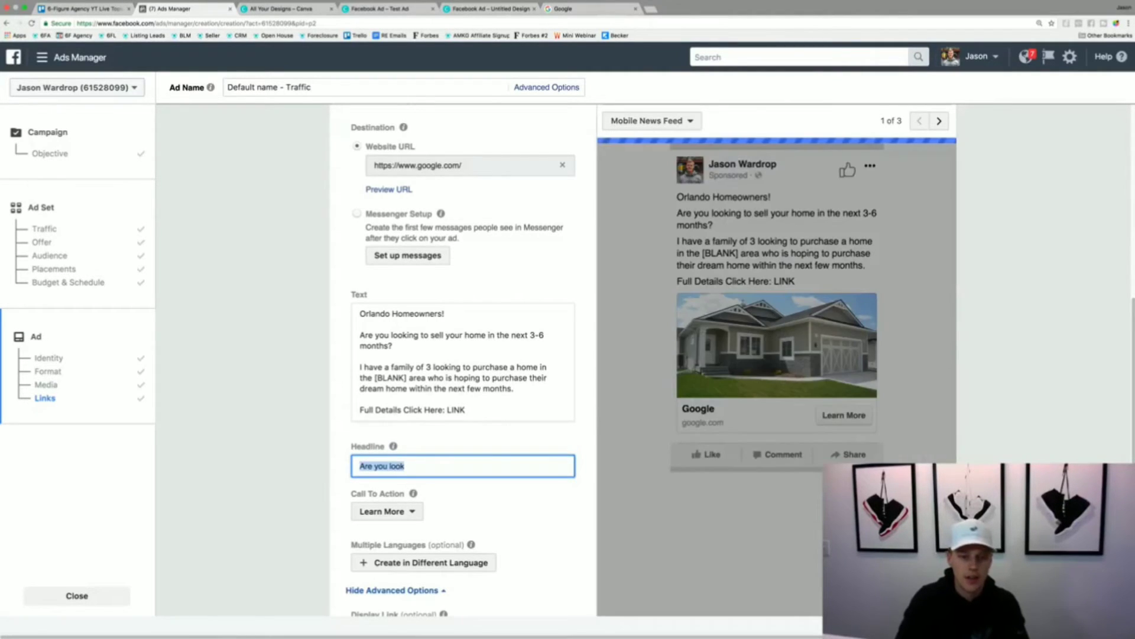
text(ing to sell y)
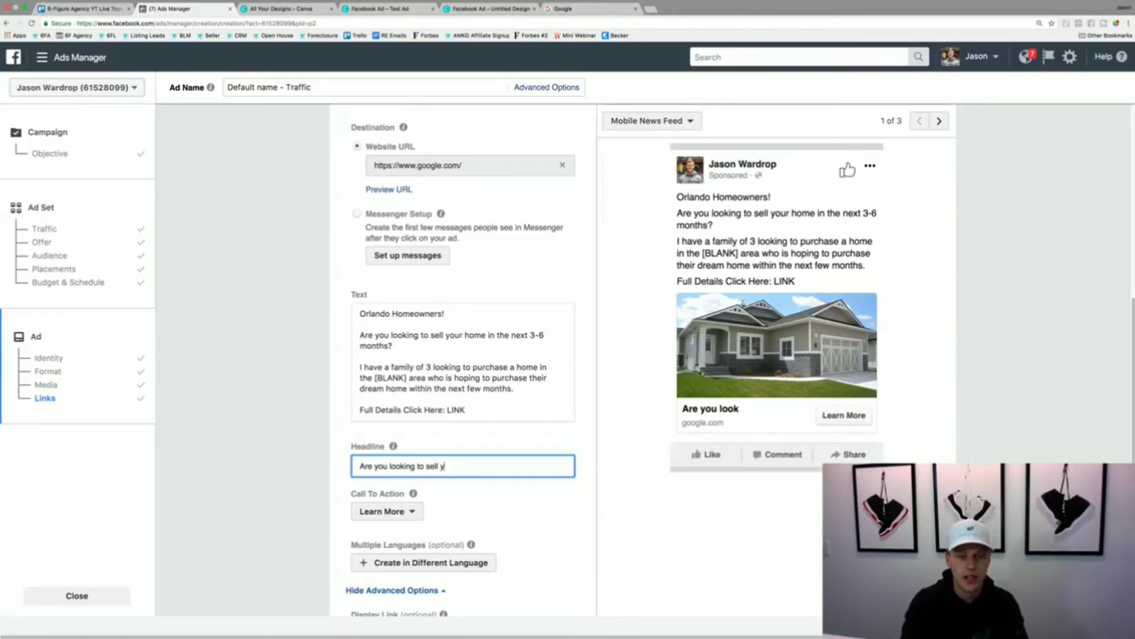
text(our home?)
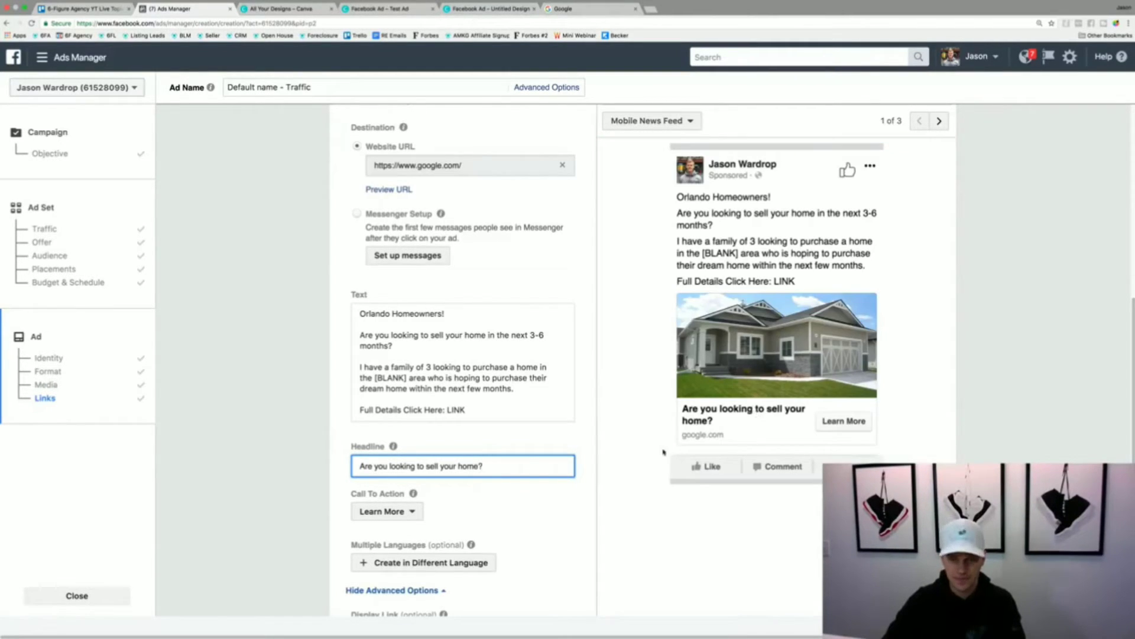
- Set the ad's call to action to No Button
scroll(445, 492, down, 3)
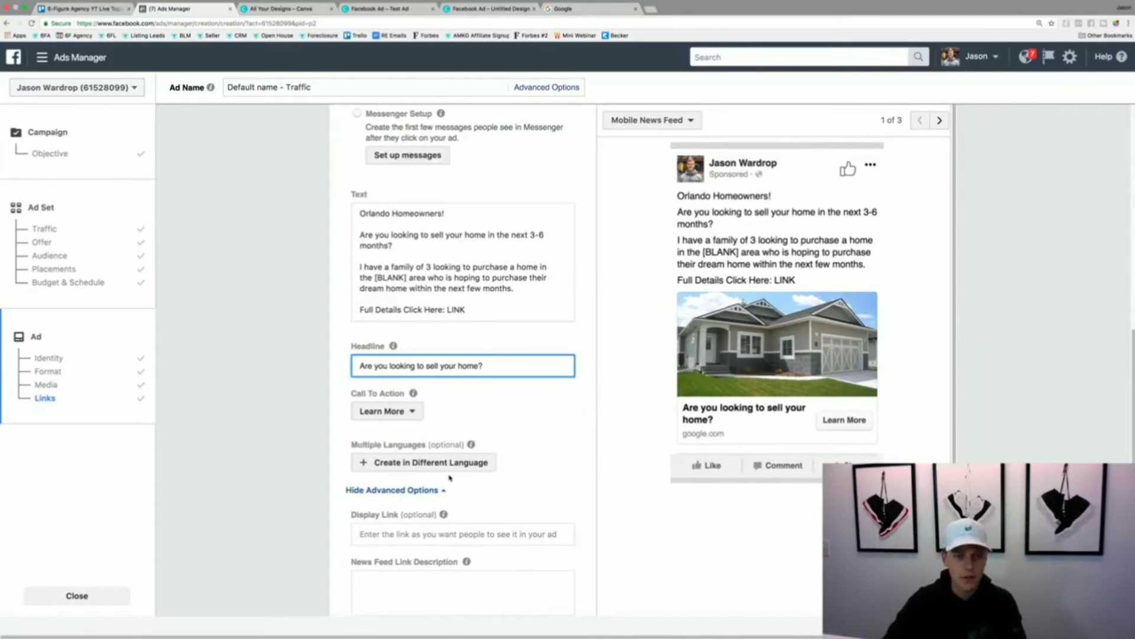
click(393, 411)
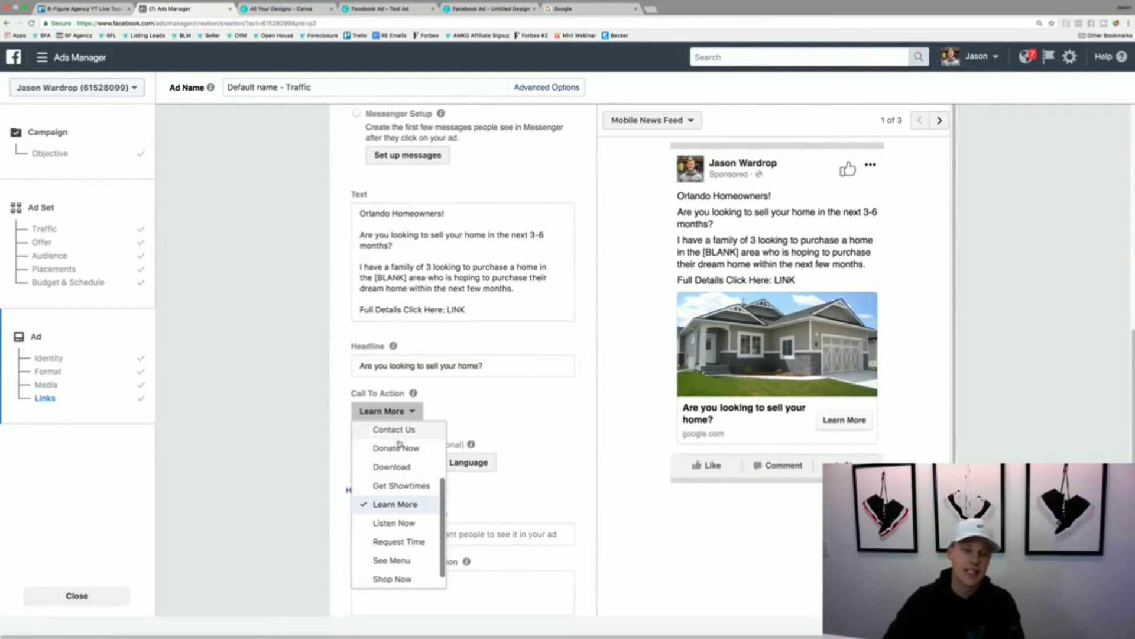
scroll(399, 444, up, 3)
click(396, 431)
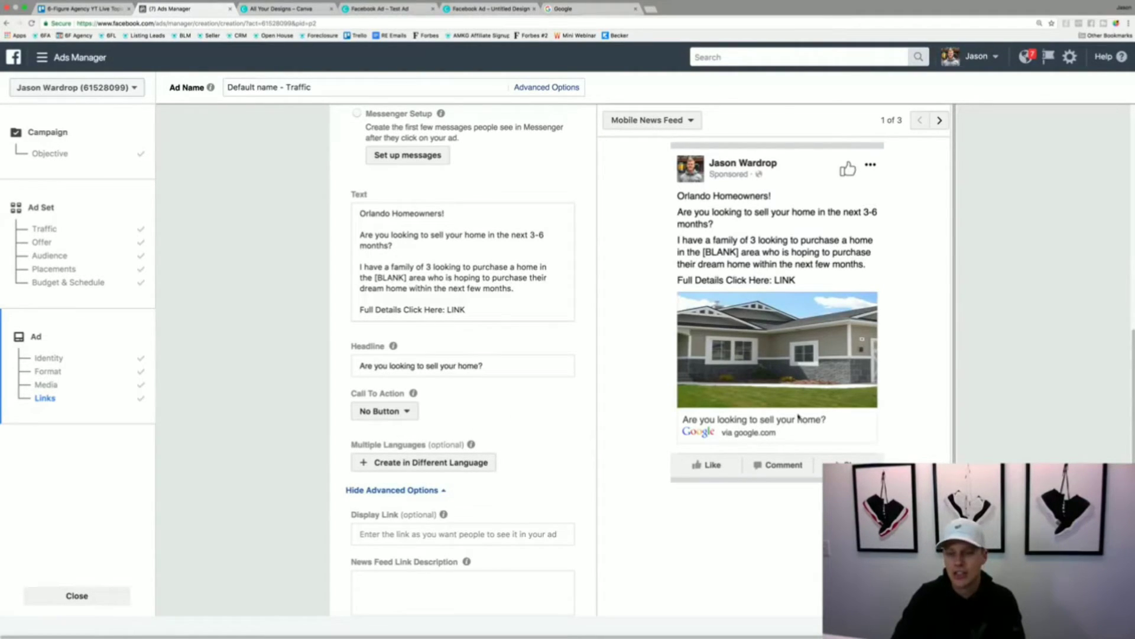
- Look through the available call-to-action options and set the ad's call to action to Learn More
click(404, 411)
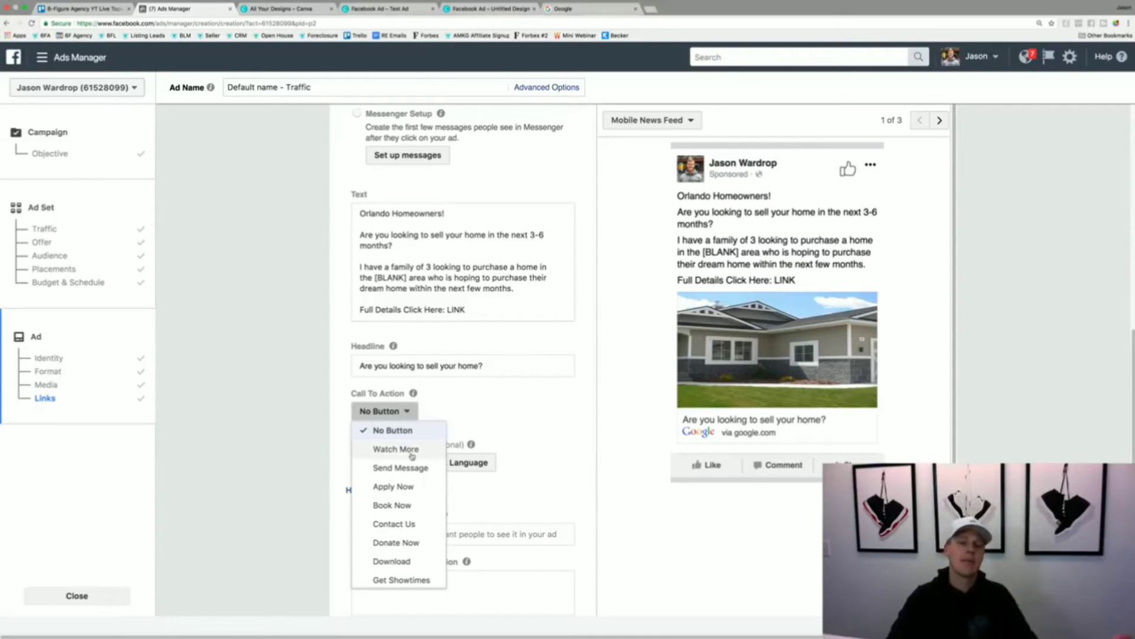
scroll(410, 458, down, 1)
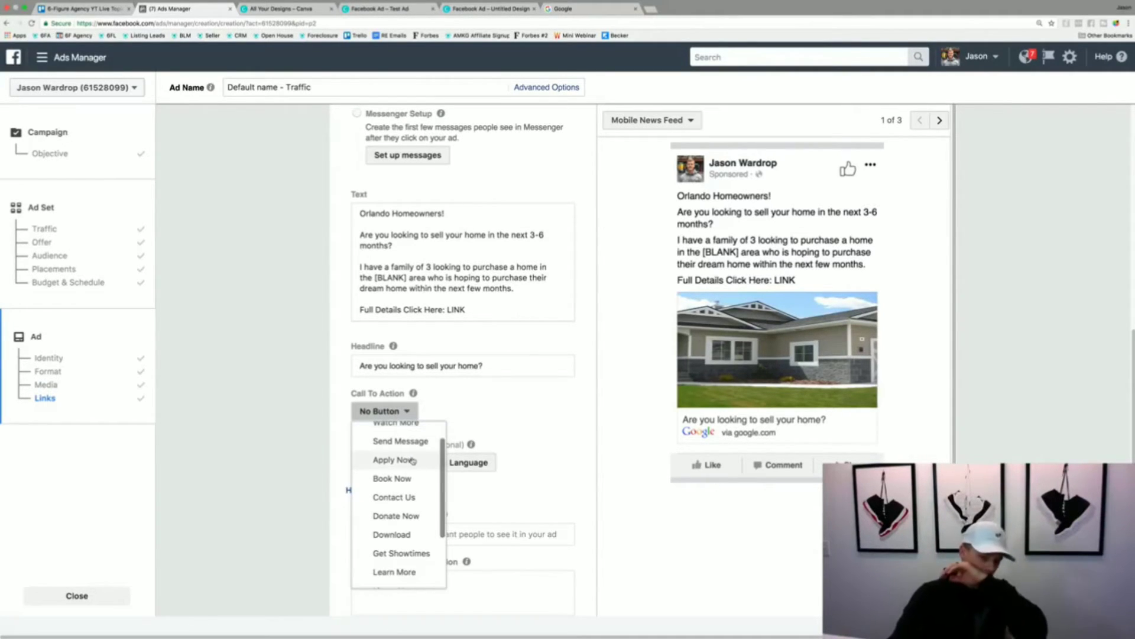
scroll(416, 461, down, 3)
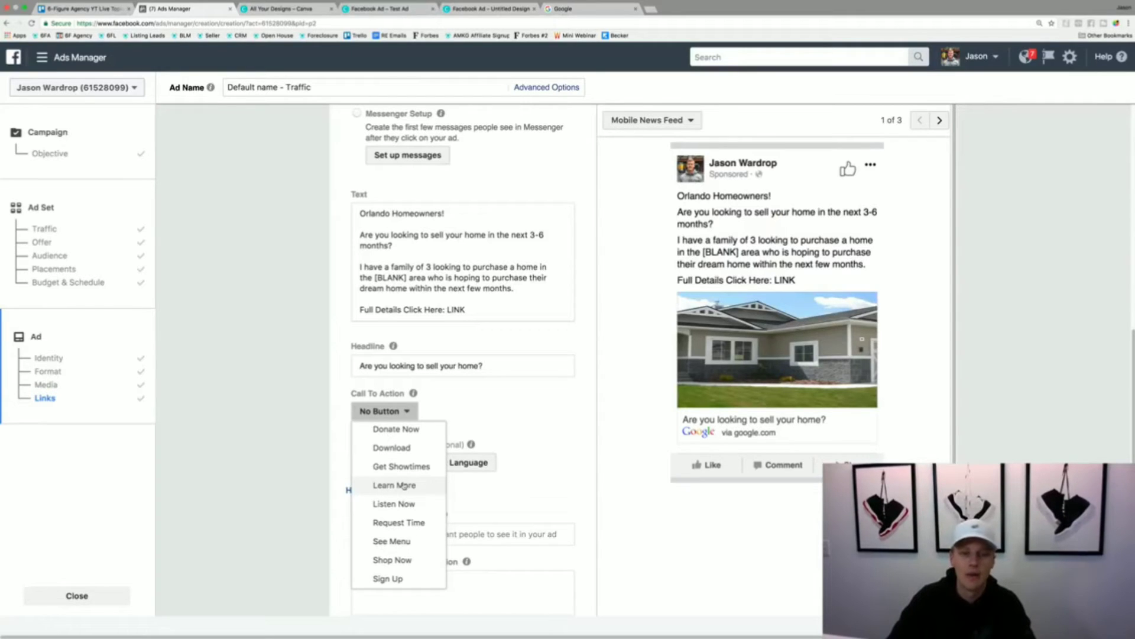
click(540, 446)
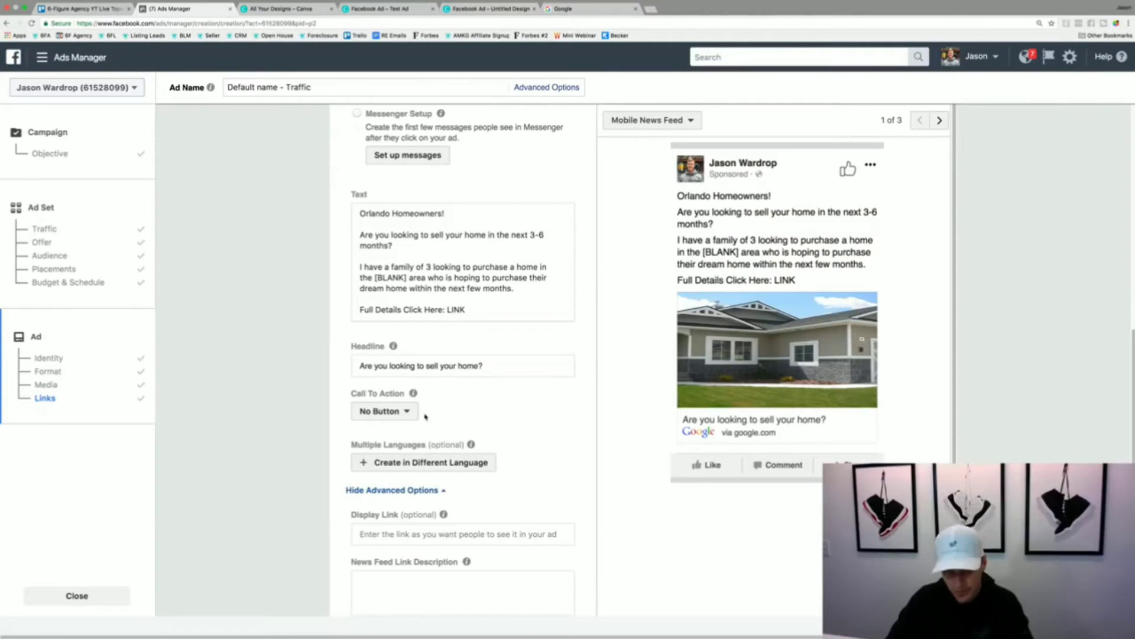
click(400, 413)
scroll(407, 536, down, 2)
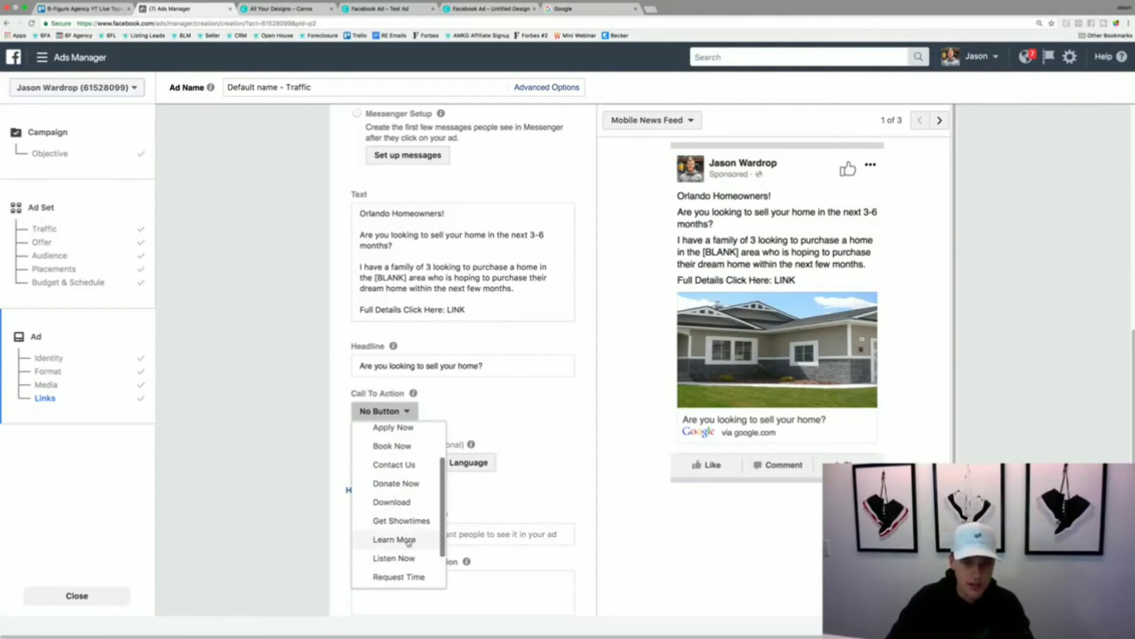
click(407, 539)
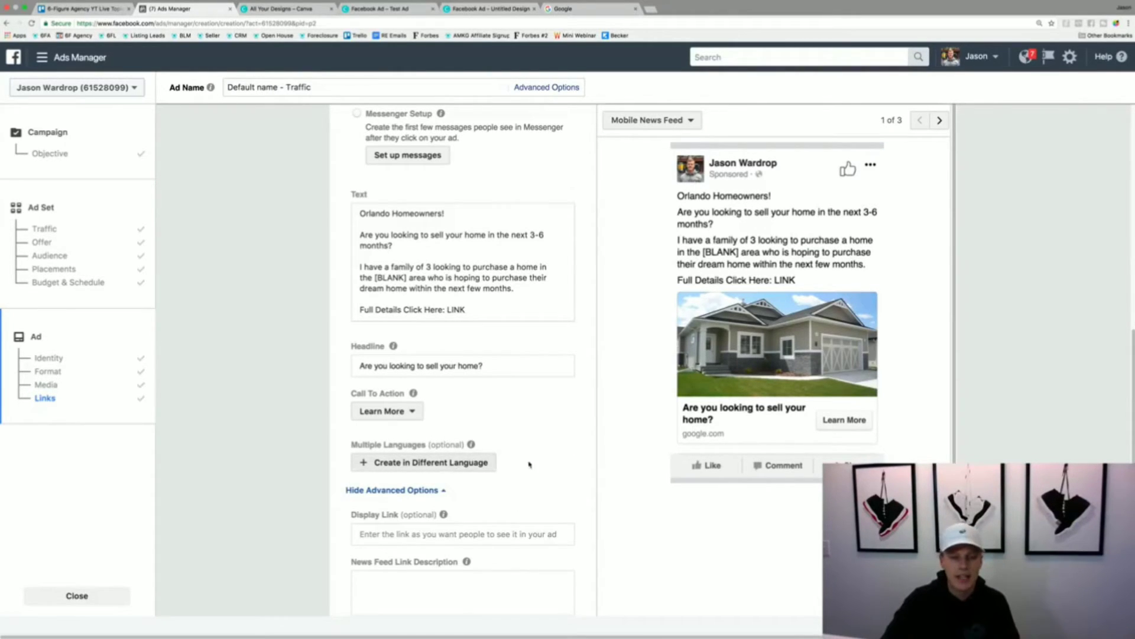
- Enter "Test Copy" as the ad's news feed link description, leaving the display link empty
scroll(451, 471, down, 1)
click(436, 478)
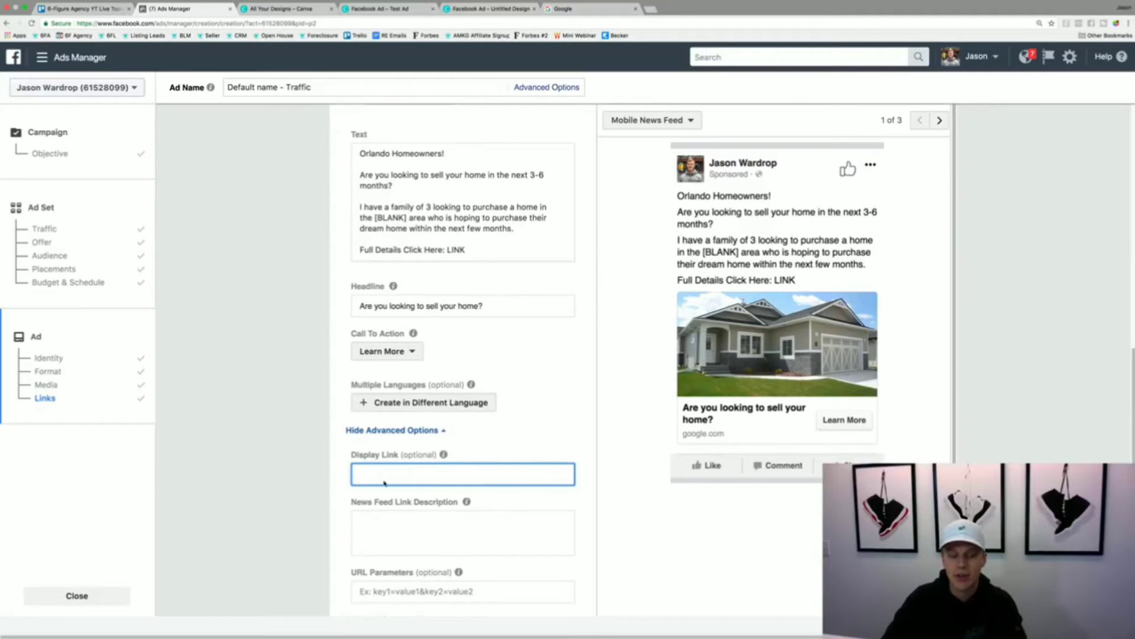
click(405, 519)
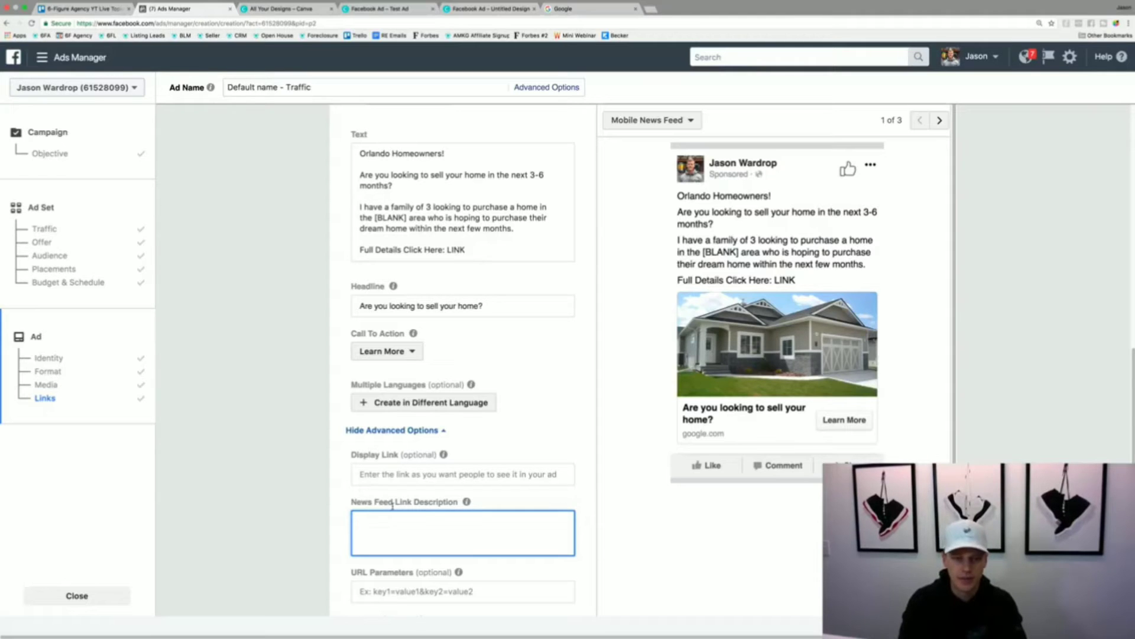
text(Test)
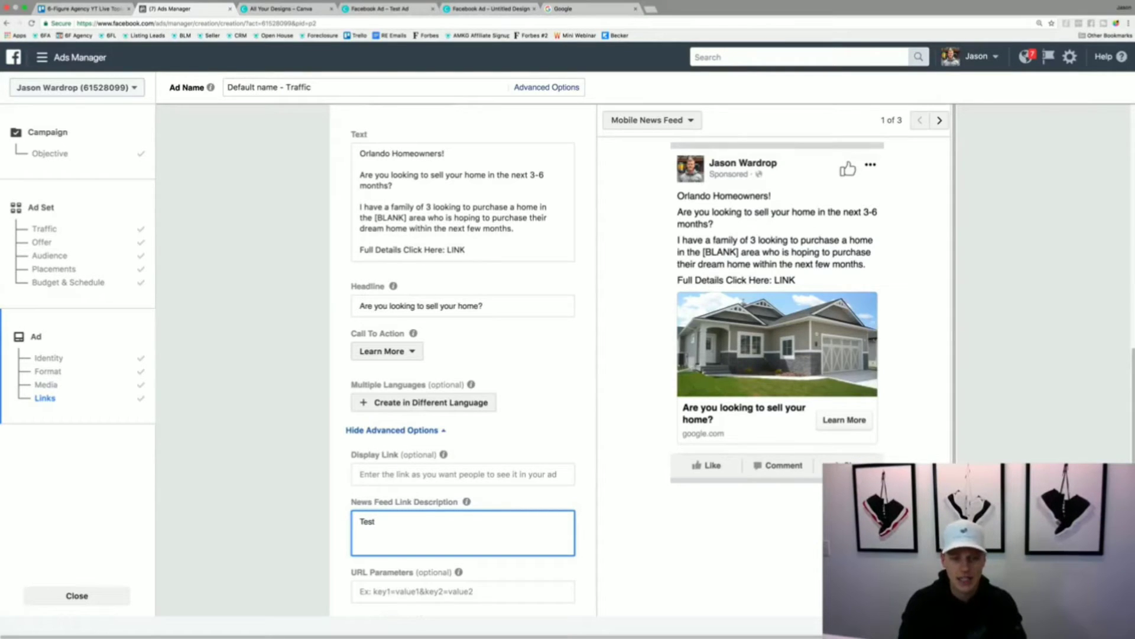
text( Copy)
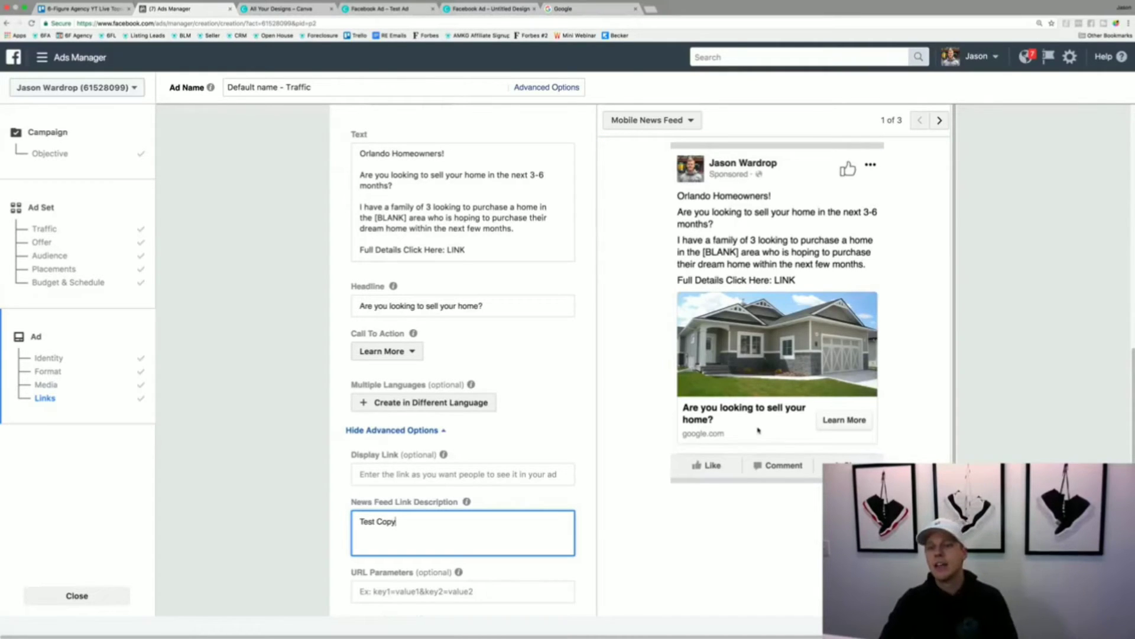
- Compare the ad's Mobile News Feed, Feature Phone and Desktop News Feed previews, ending on the desktop version
scroll(769, 414, up, 1)
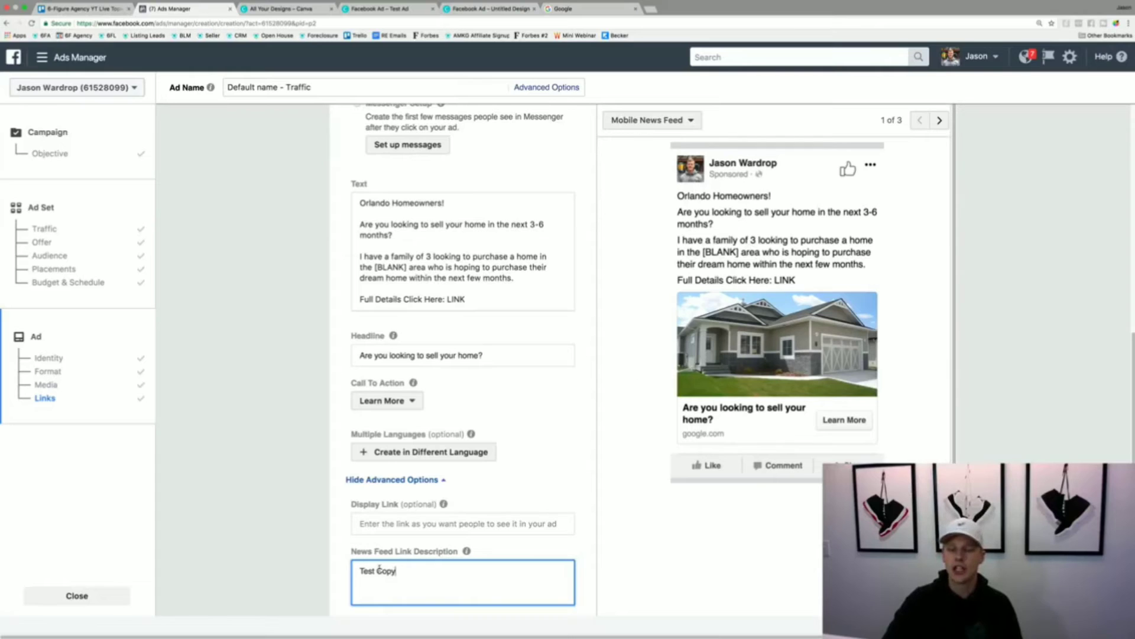
click(938, 122)
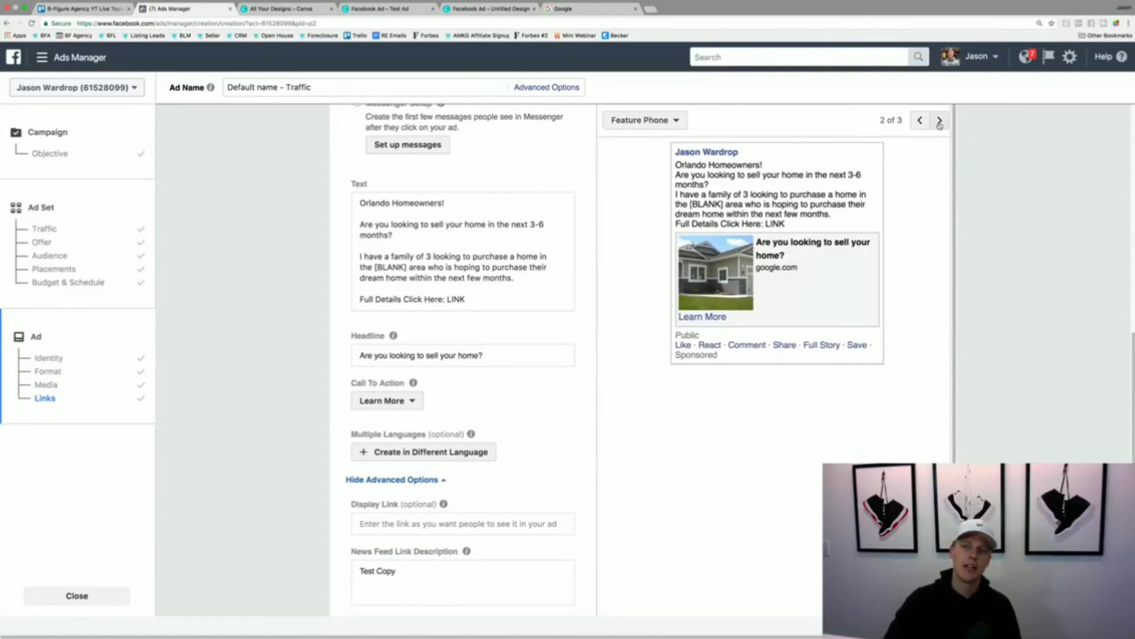
click(920, 121)
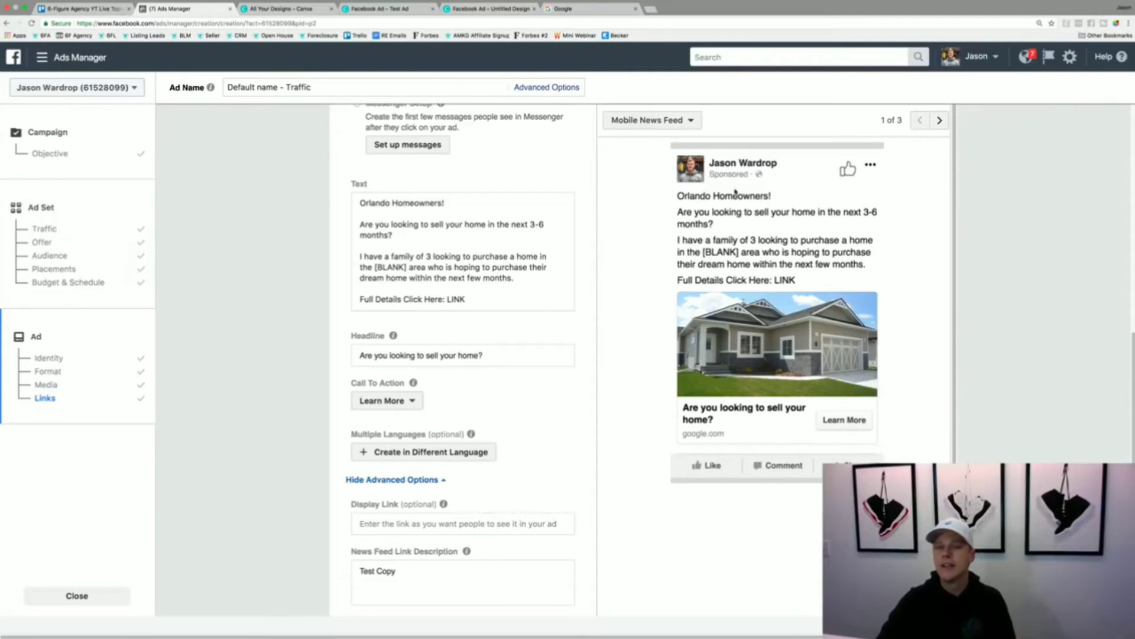
click(938, 120)
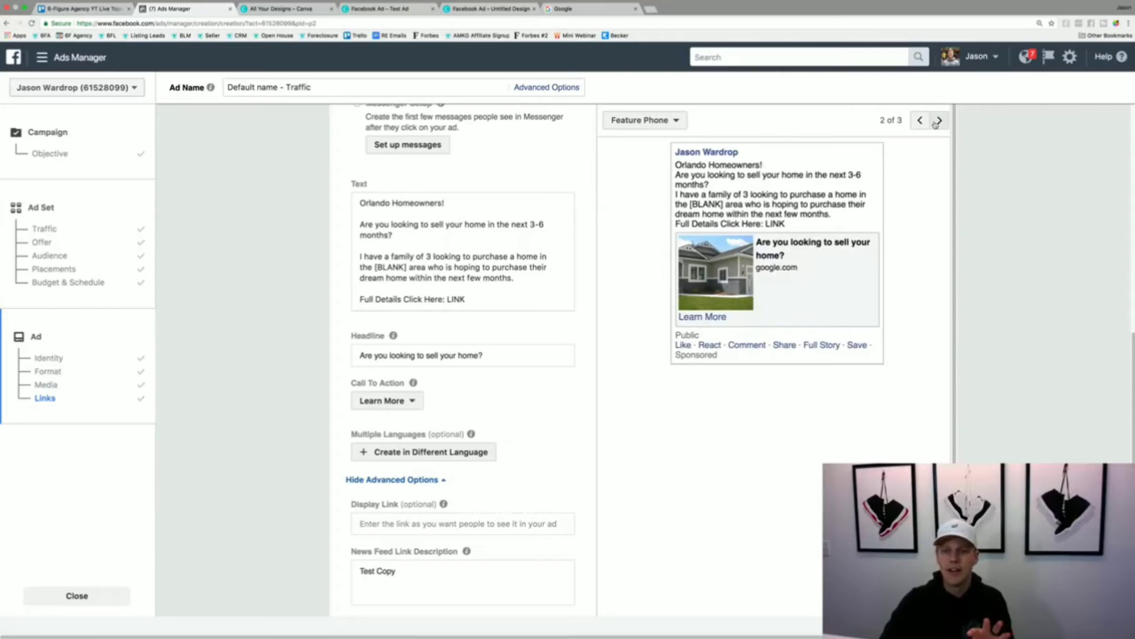
click(937, 121)
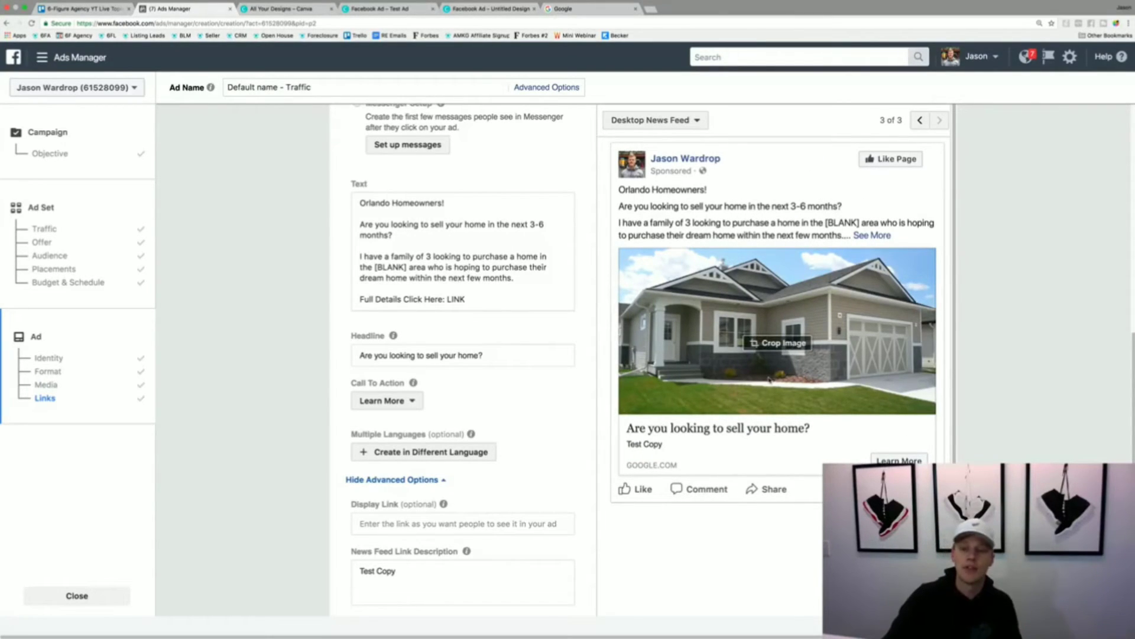
- Replace the news feed link description with "Orlando Homeowners looking to sell in the next 3-6 months."
drag(407, 573, 345, 568)
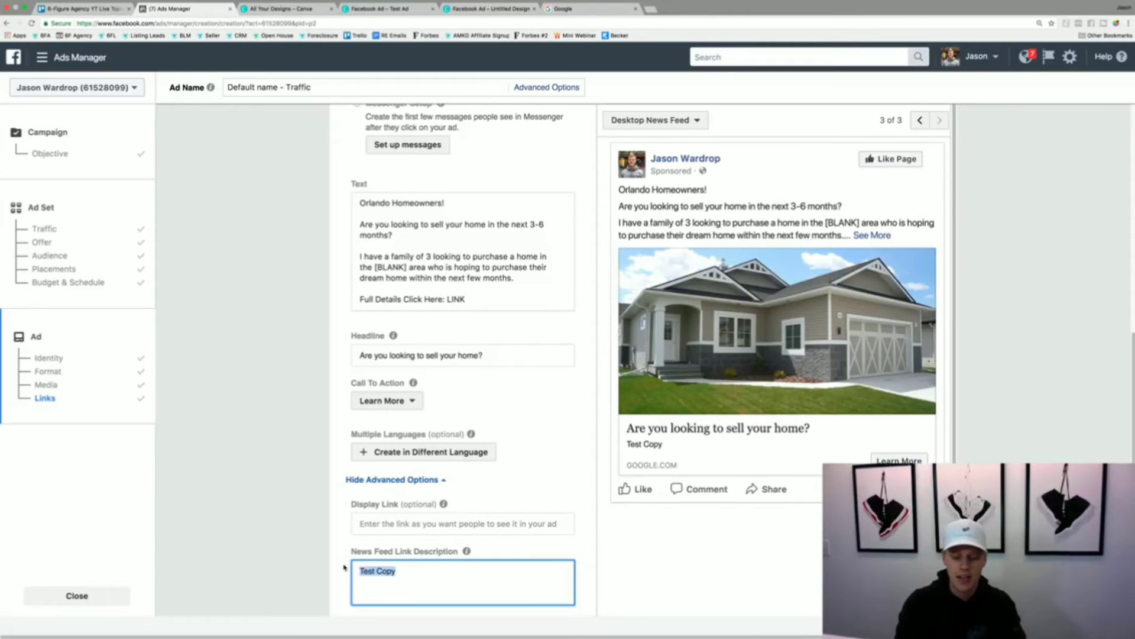
text(Orlando Ho)
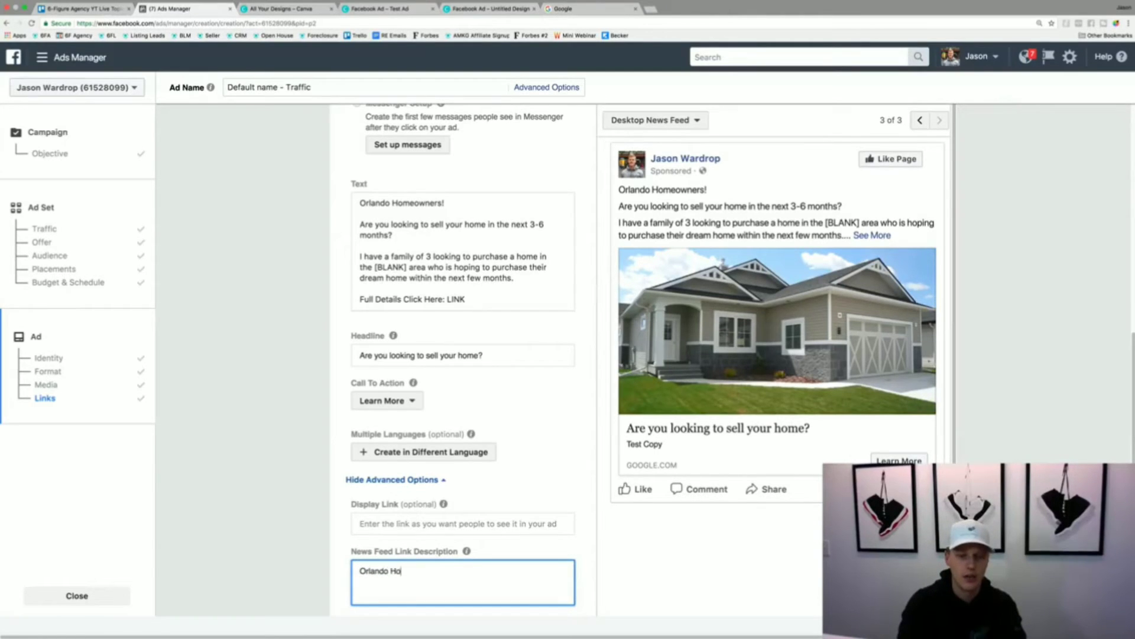
text(meowners lo)
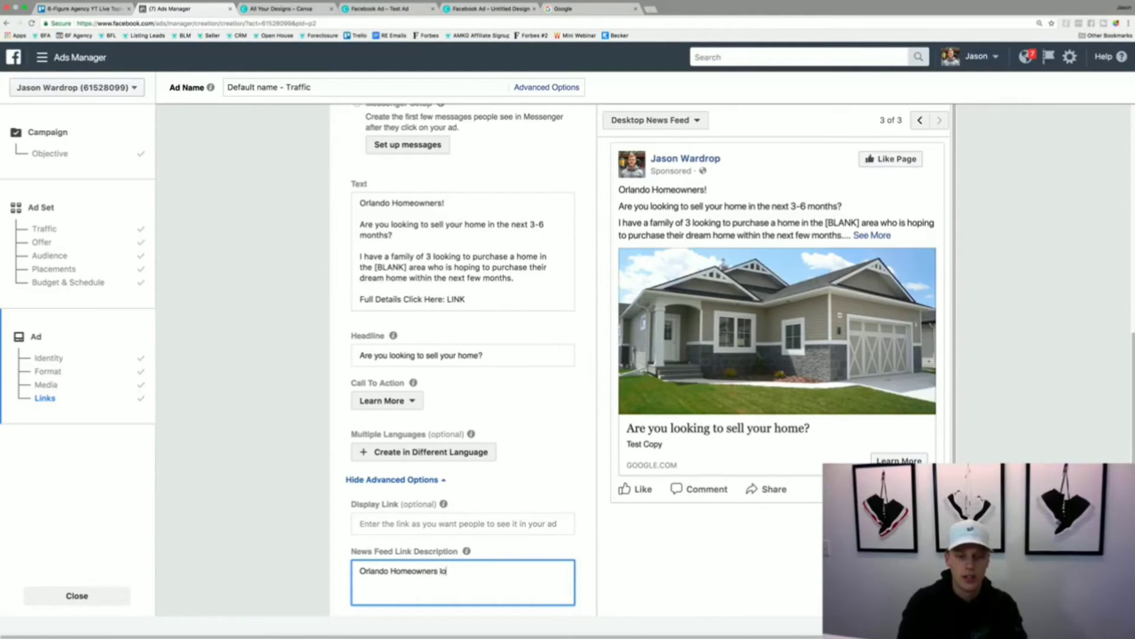
text(oking to sell in t)
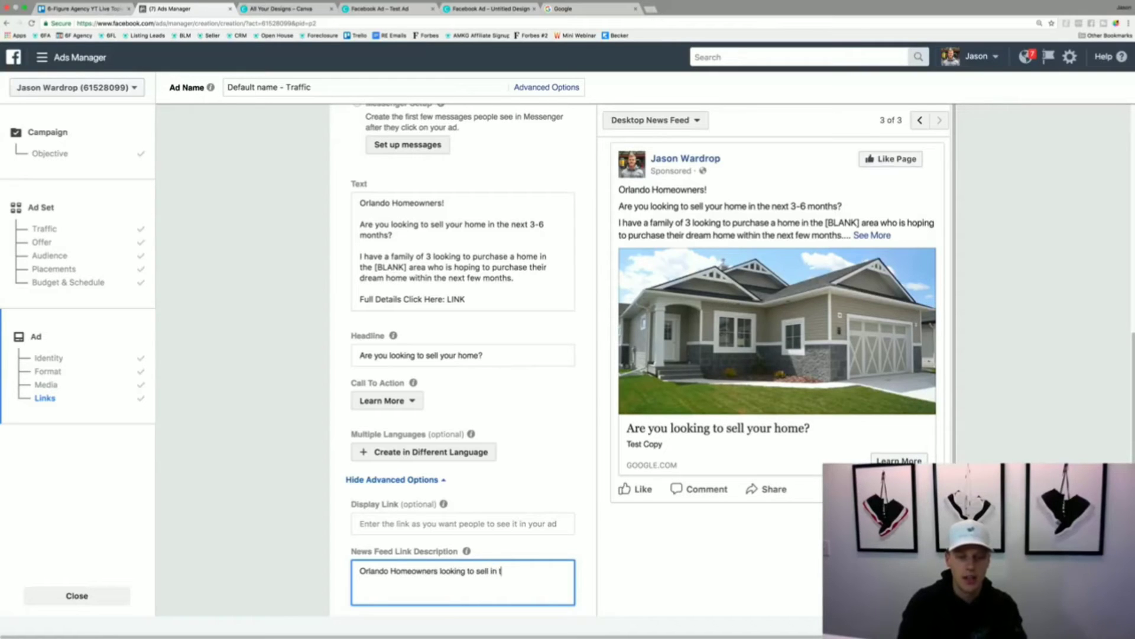
text(he next 3)
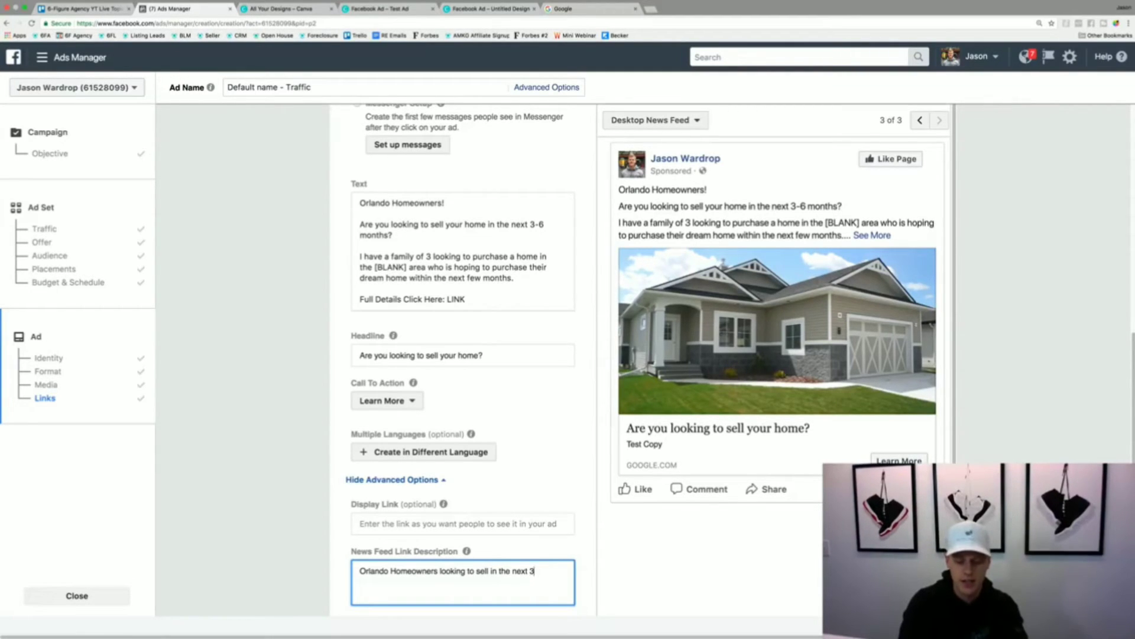
text(-6 months.)
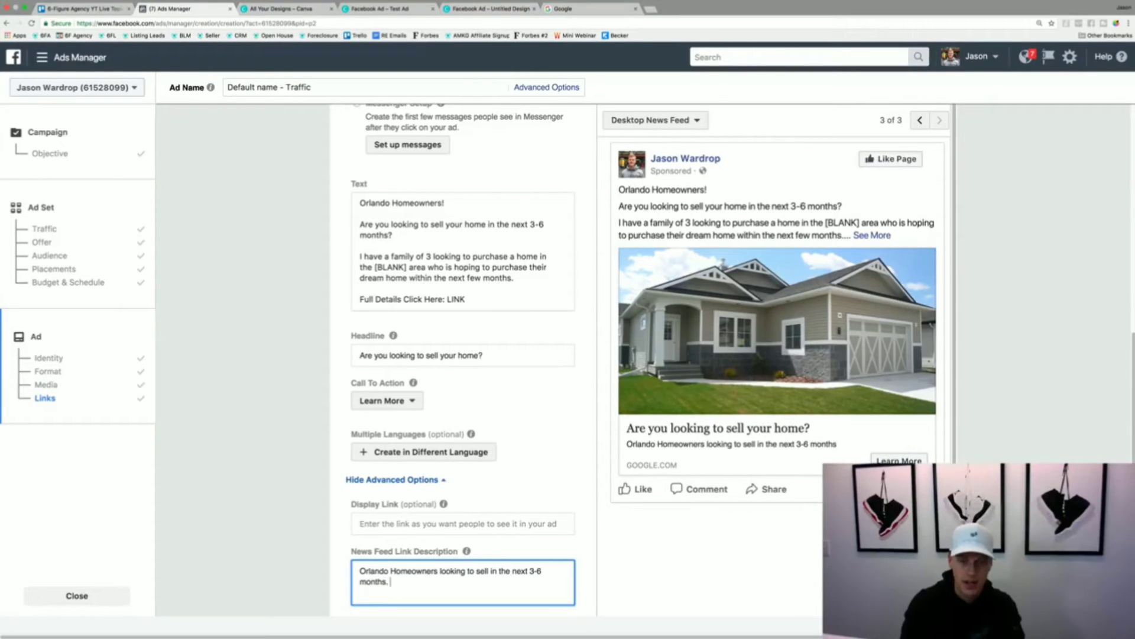
- Add a second sentence to the news feed link description, "We have a family looking to buy!", and leave the field
text(WE have a f)
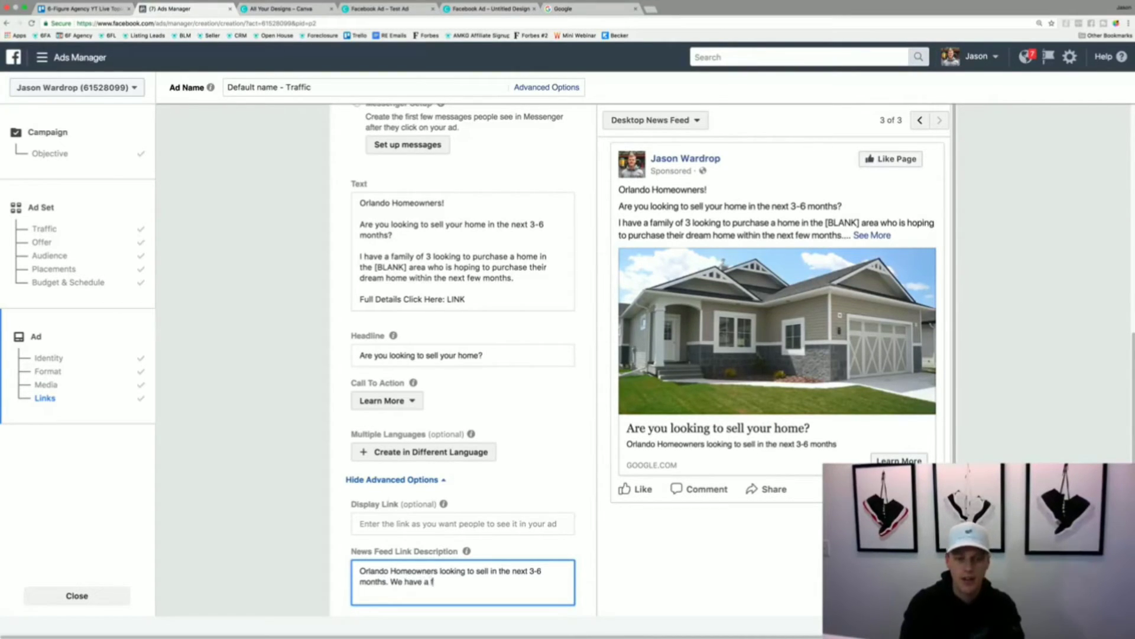
text(amily lookin)
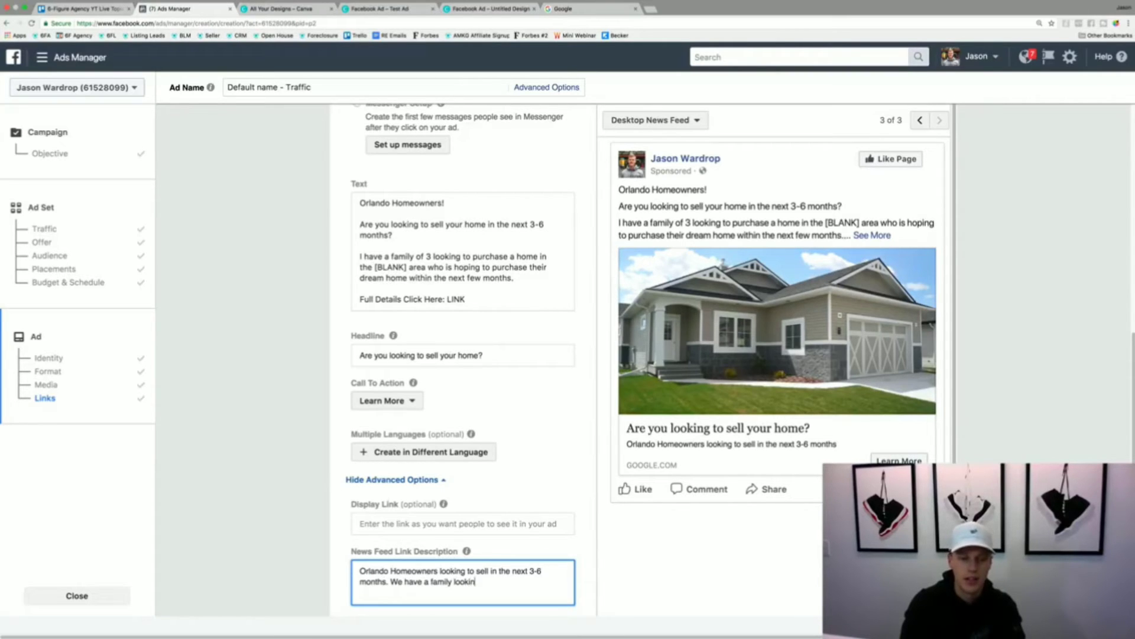
text(g to buy!)
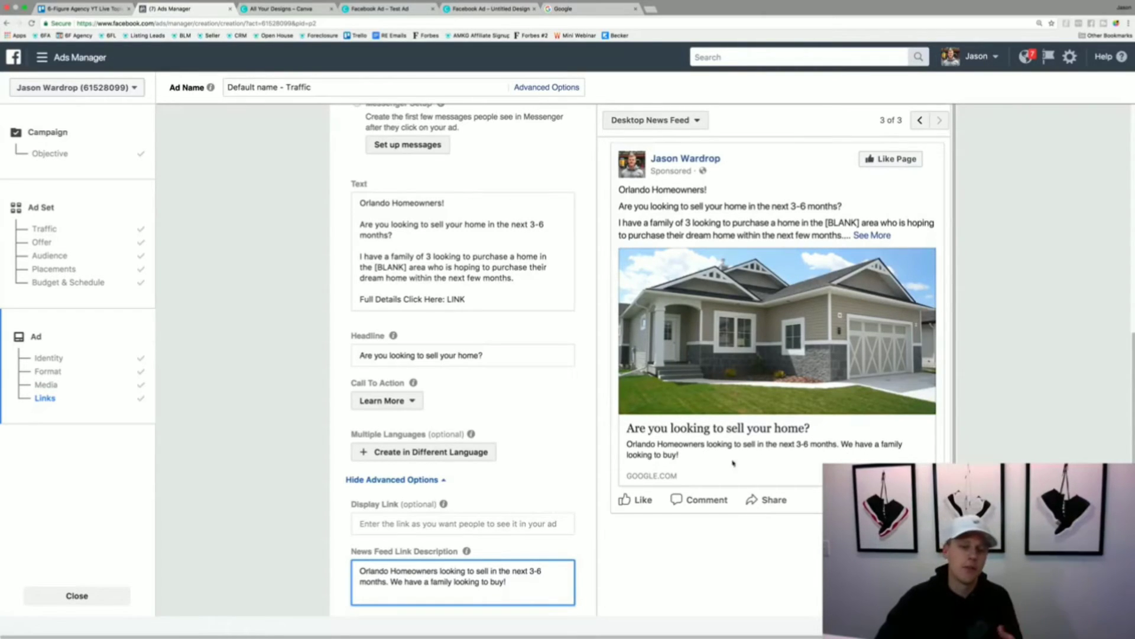
scroll(591, 463, down, 6)
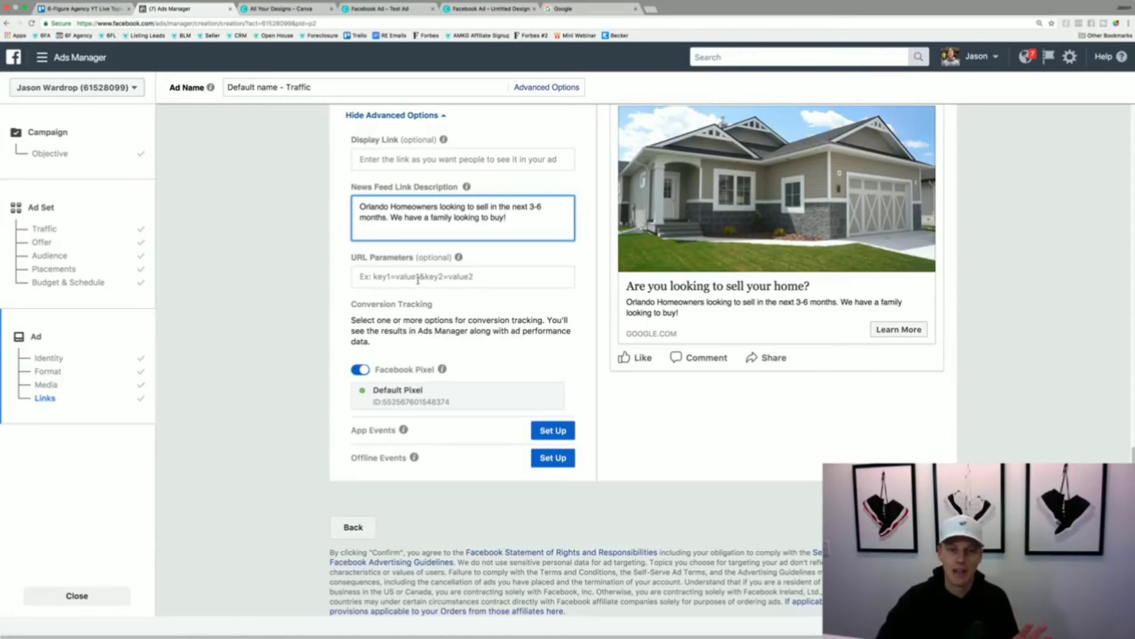
click(509, 306)
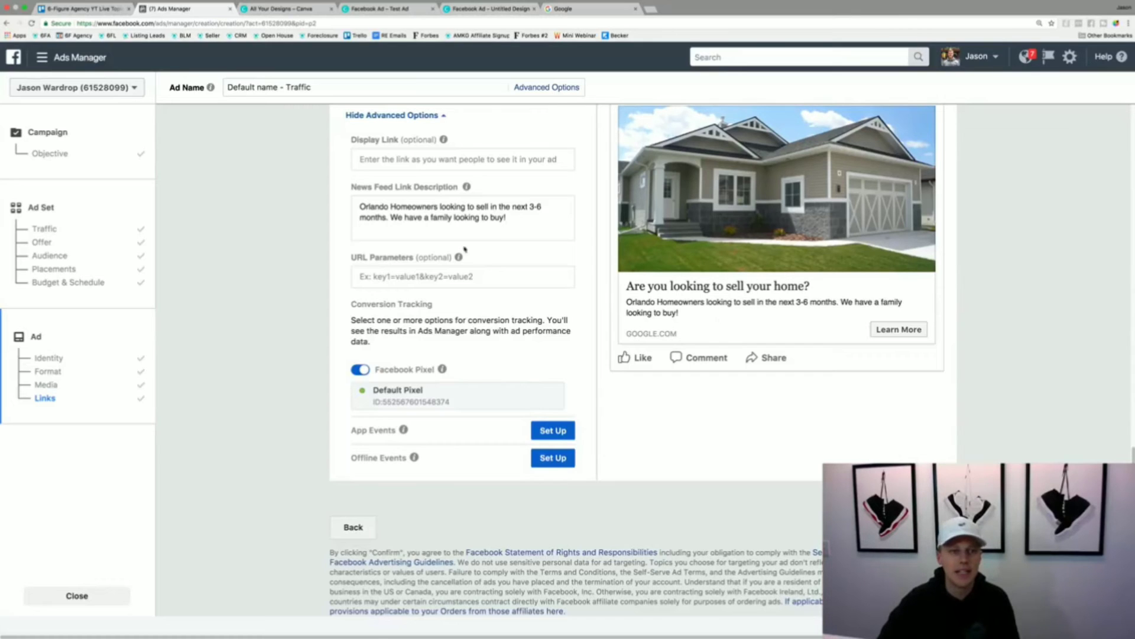
- Leave the unfinished ad and go to the account's campaigns overview
click(42, 57)
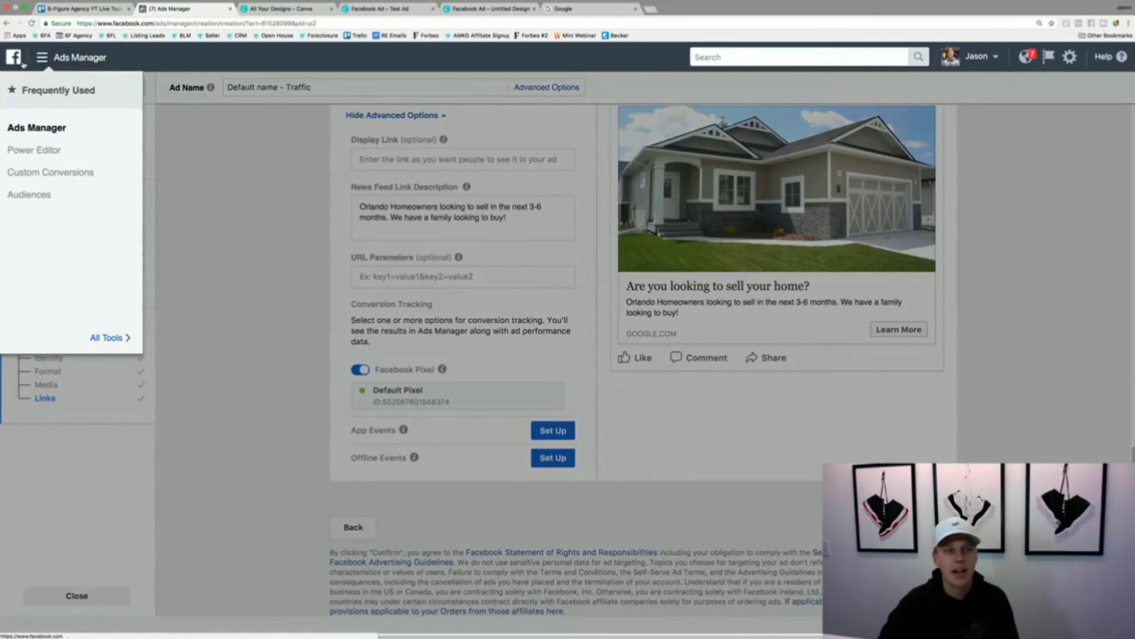
click(43, 127)
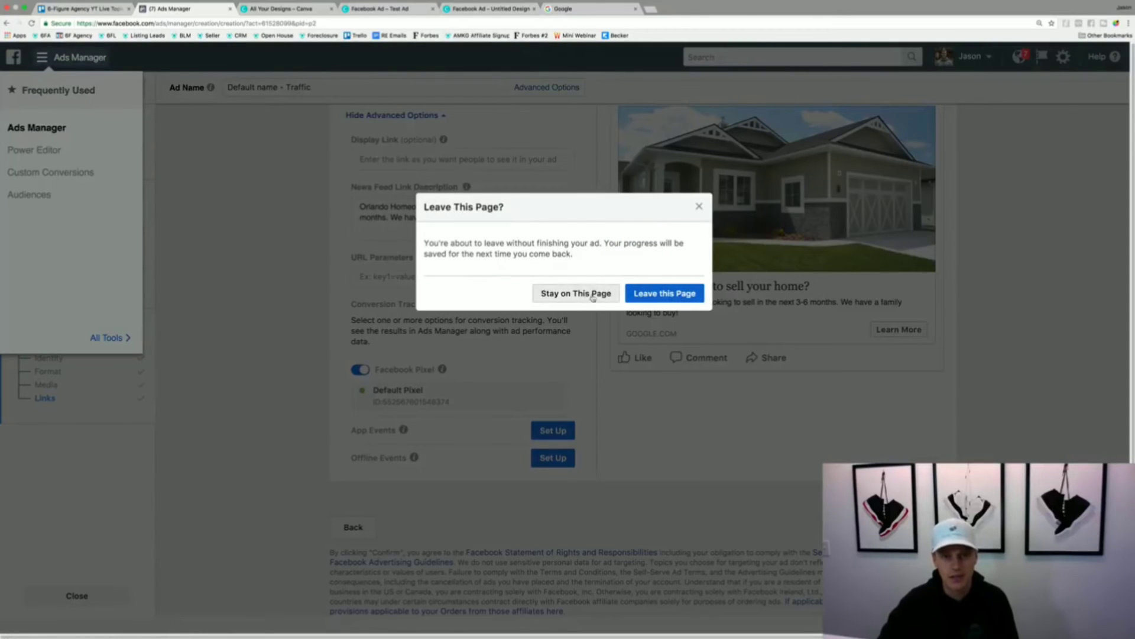
click(655, 295)
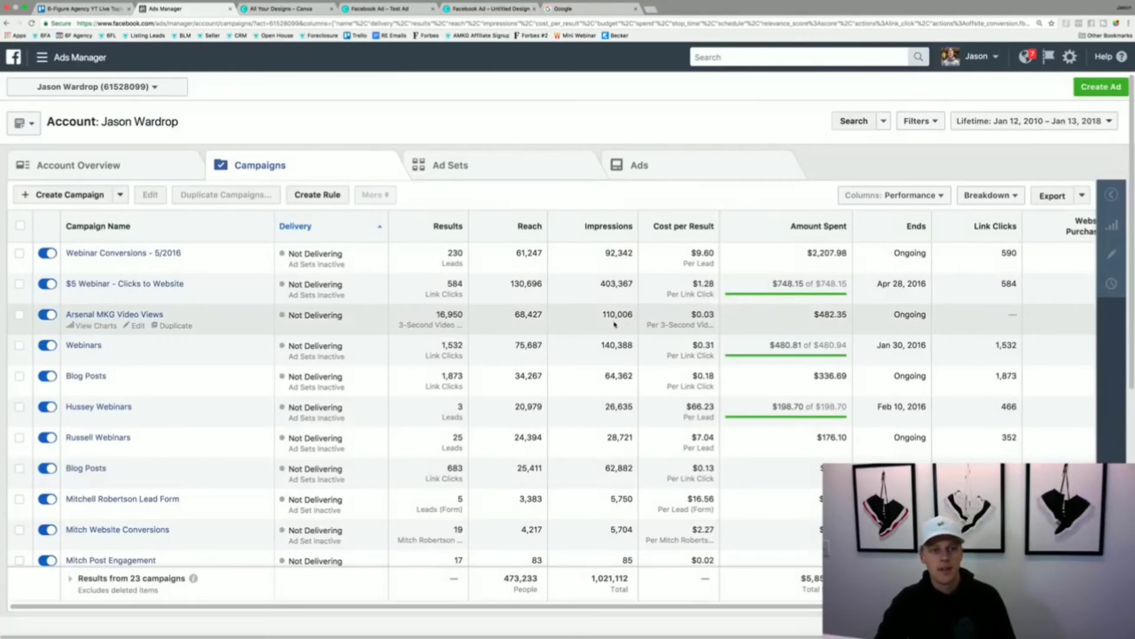
- Set the campaign report's date range to the last 7 days
click(1035, 121)
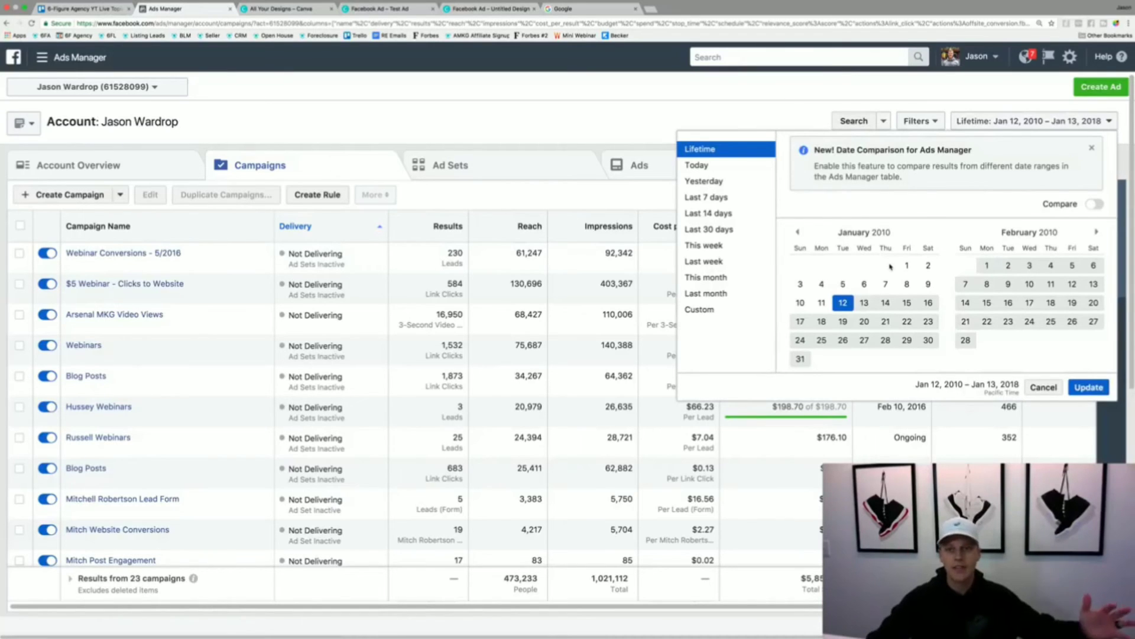
click(739, 169)
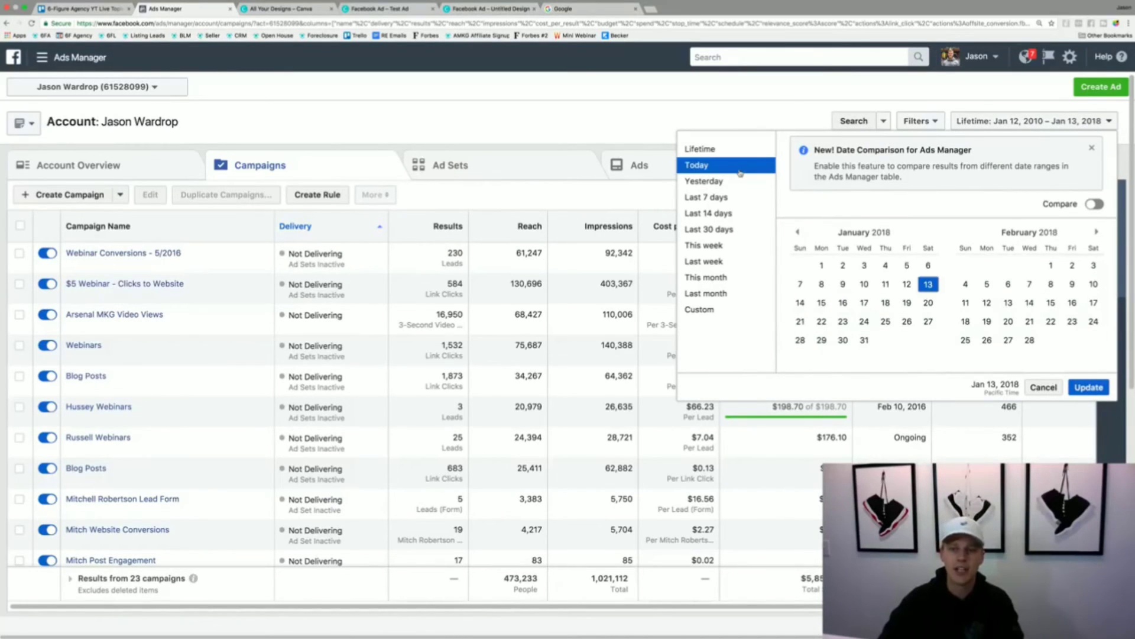
click(721, 200)
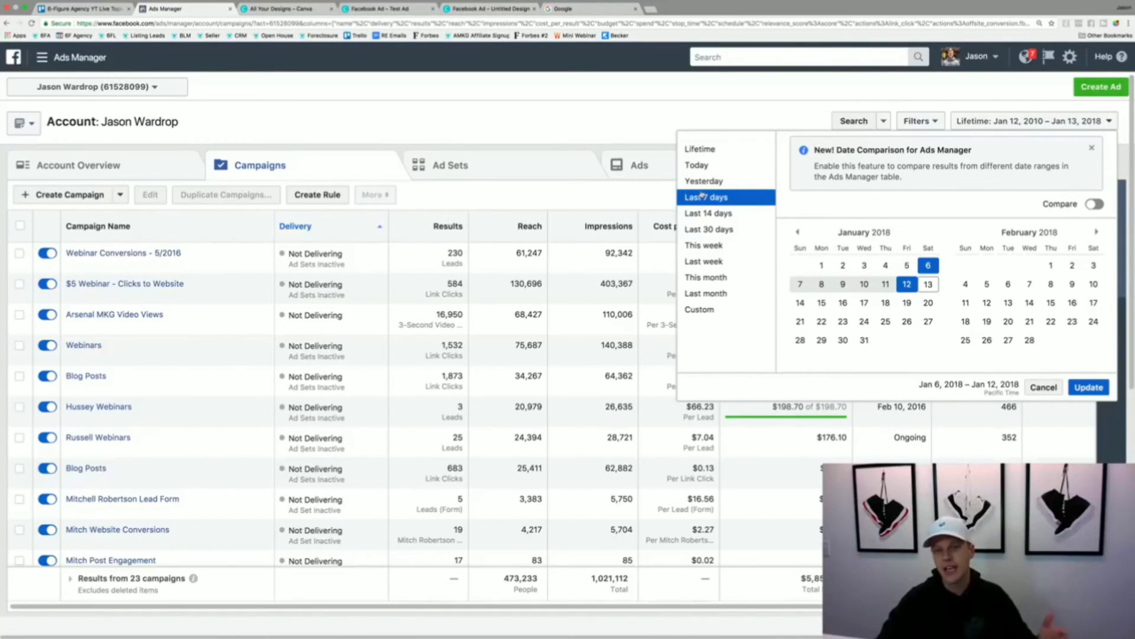
click(1088, 388)
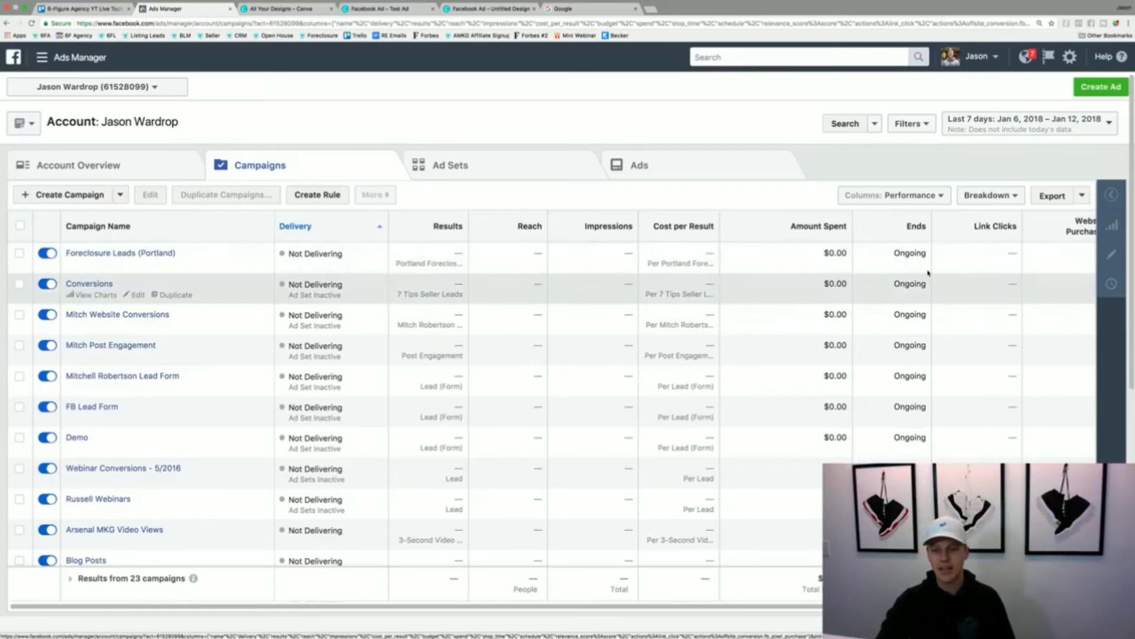
- Show the campaign table with the Delivery column preset, and switch it to the Engagement preset
click(924, 198)
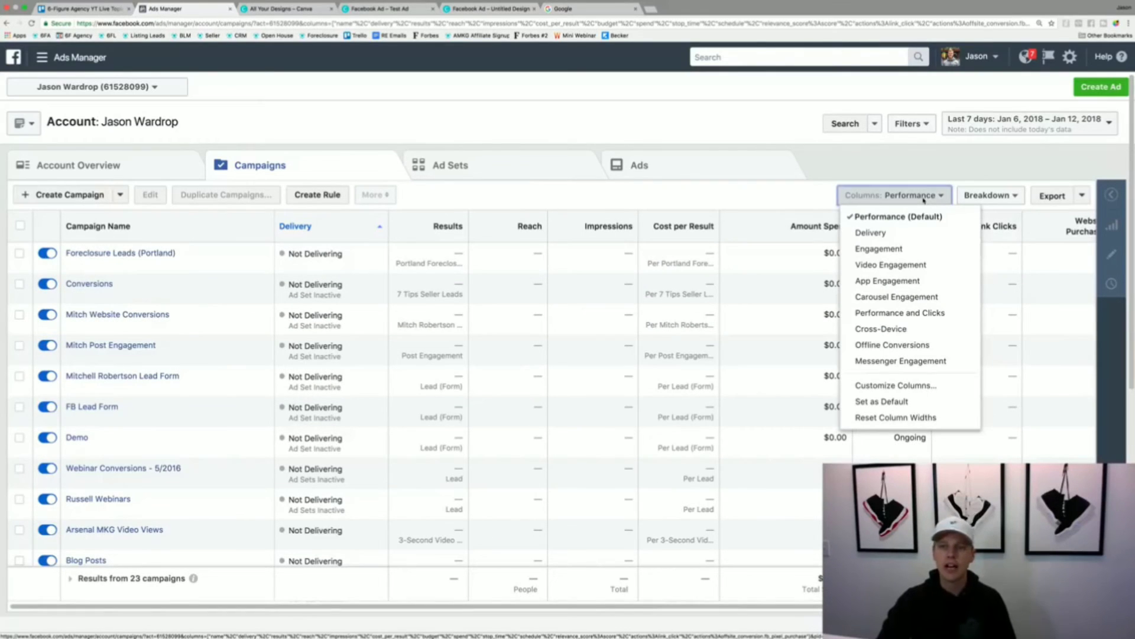
click(922, 238)
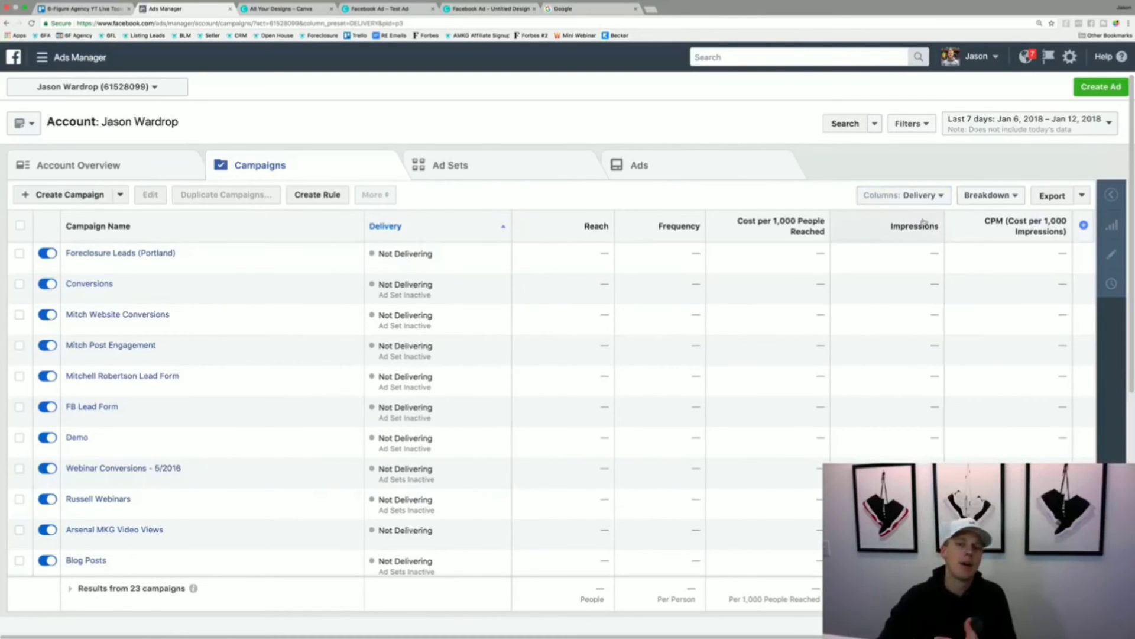
click(920, 195)
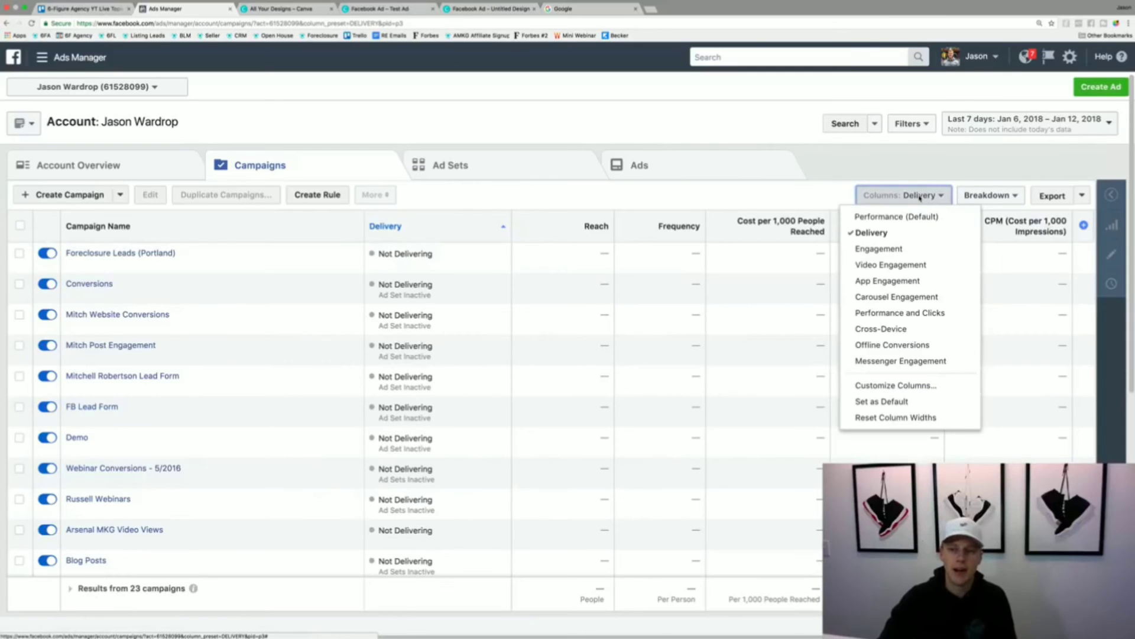
click(917, 256)
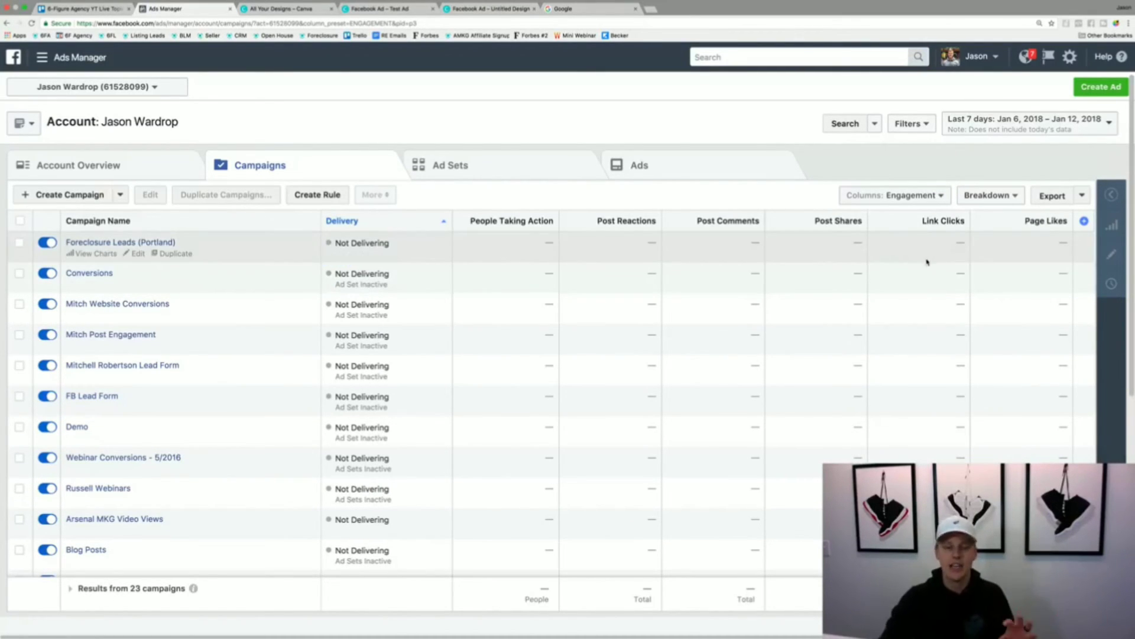
click(918, 197)
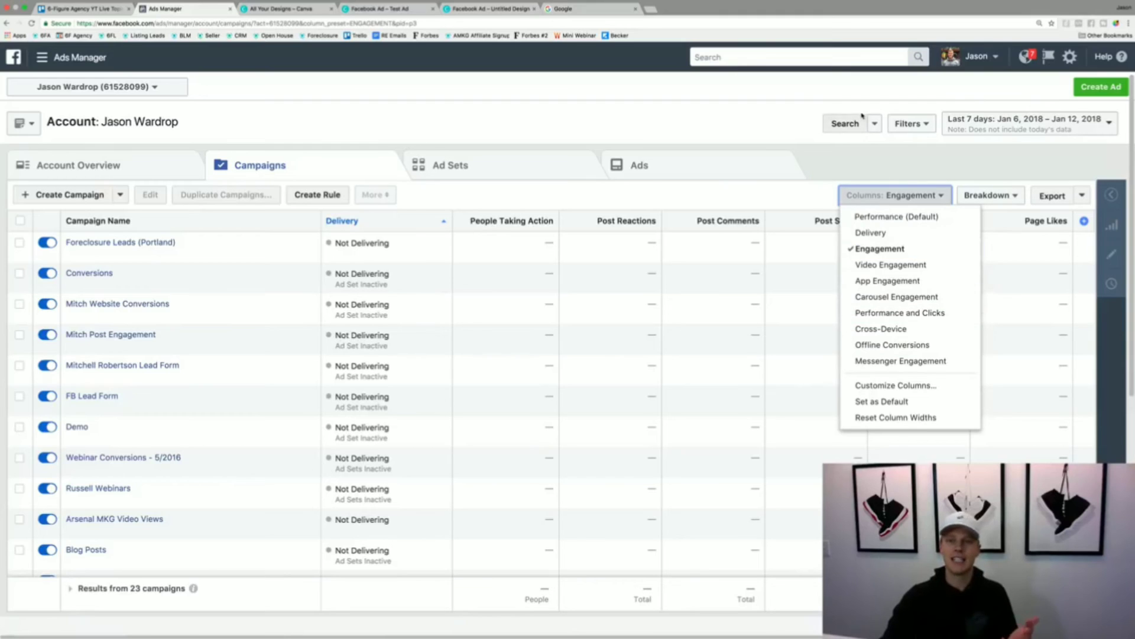
click(865, 157)
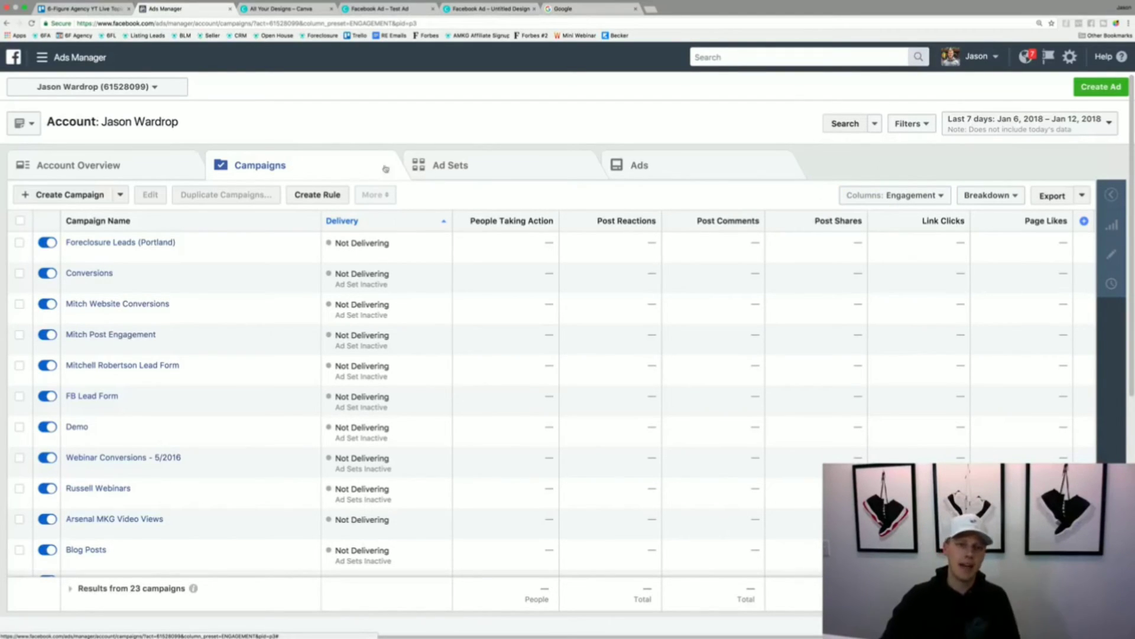
- Look at the account's ad sets and ads lists, and return to the campaigns list
click(463, 163)
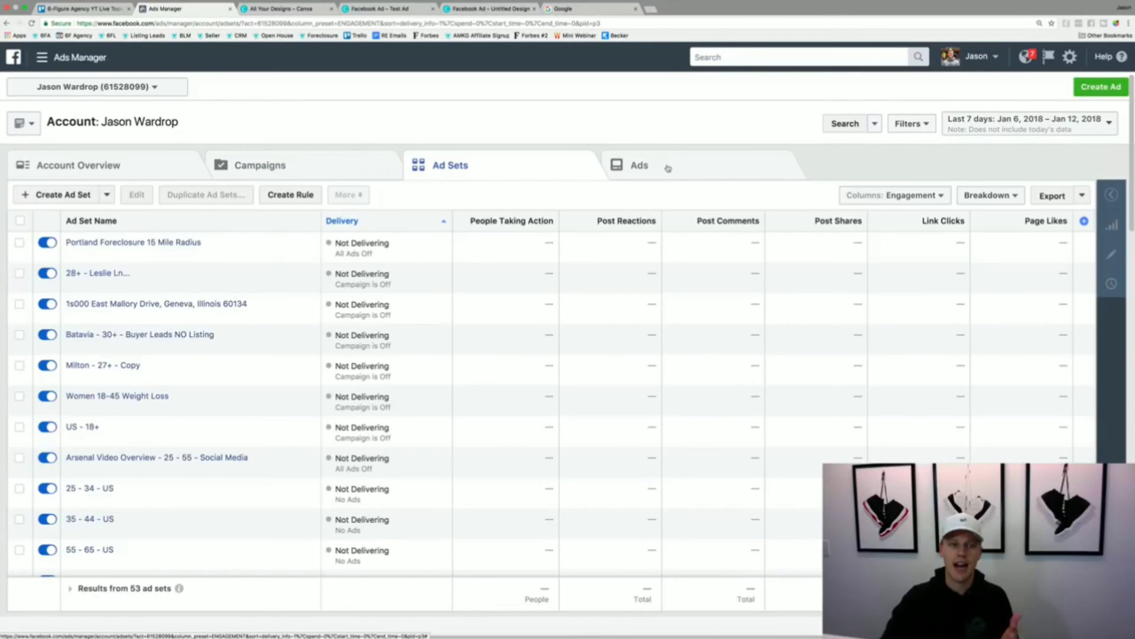
click(668, 168)
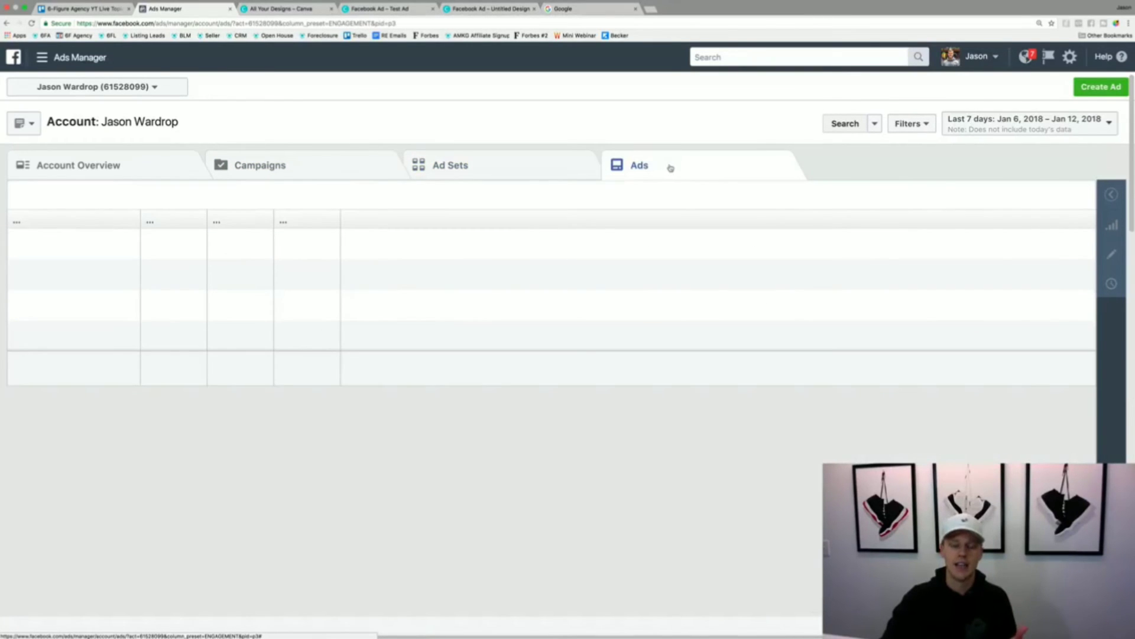
click(281, 165)
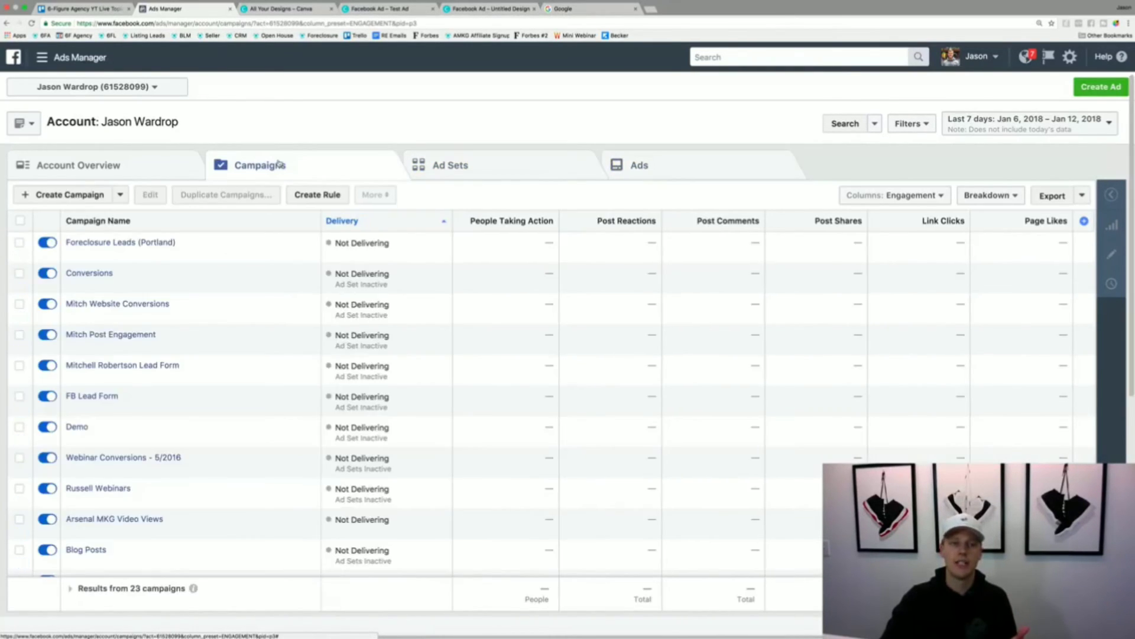
- Open the Foreclosure Leads (Portland) campaign and its Portland Foreclosure 15 Mile Radius ad set to list its ads
mouse_move(148, 253)
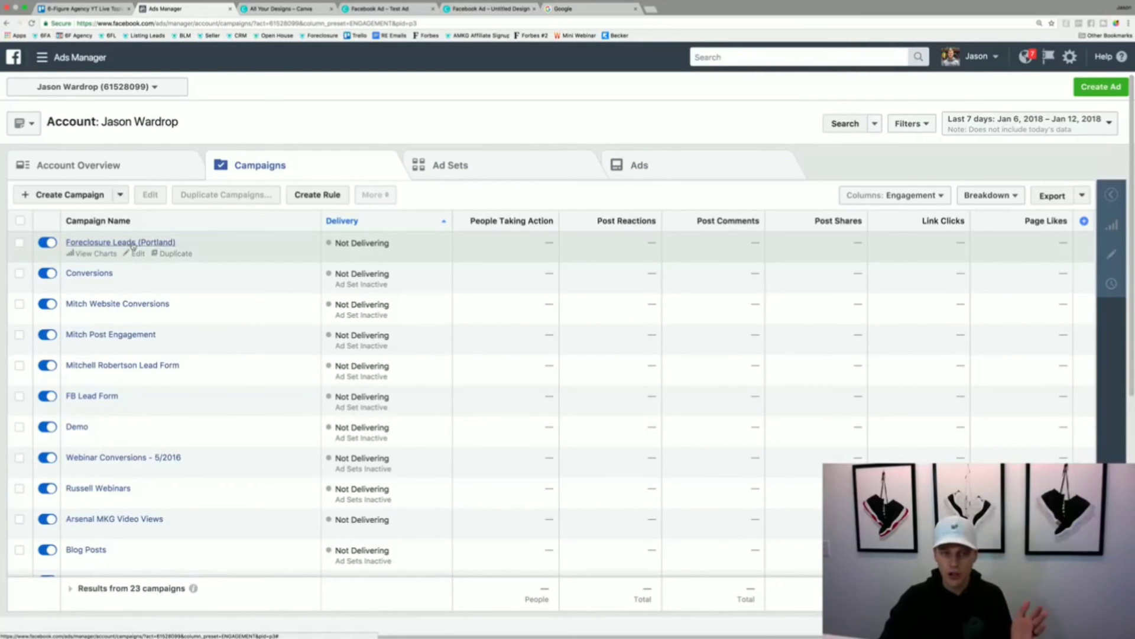
click(132, 243)
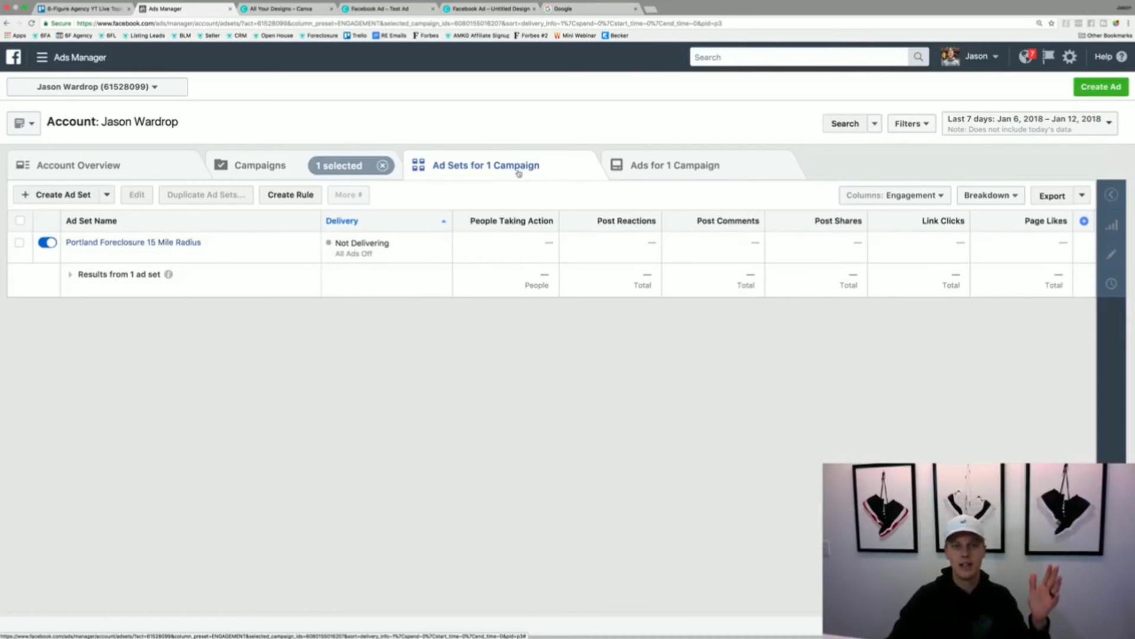
click(126, 244)
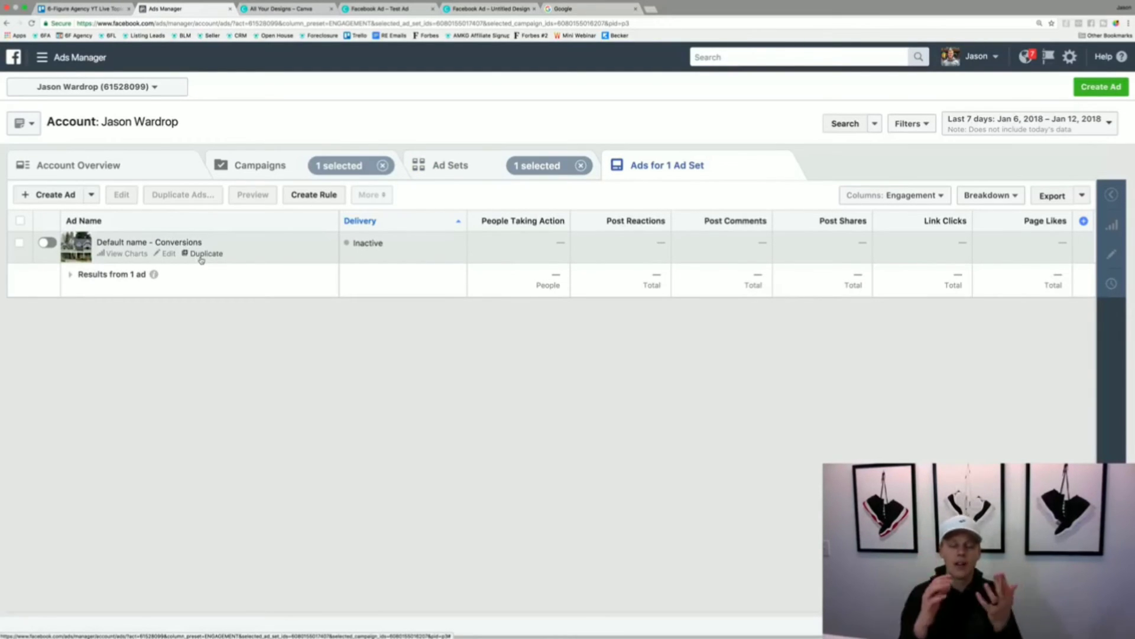
- Preview the ad "Default name - Conversions" and open its Facebook post with comments
click(19, 243)
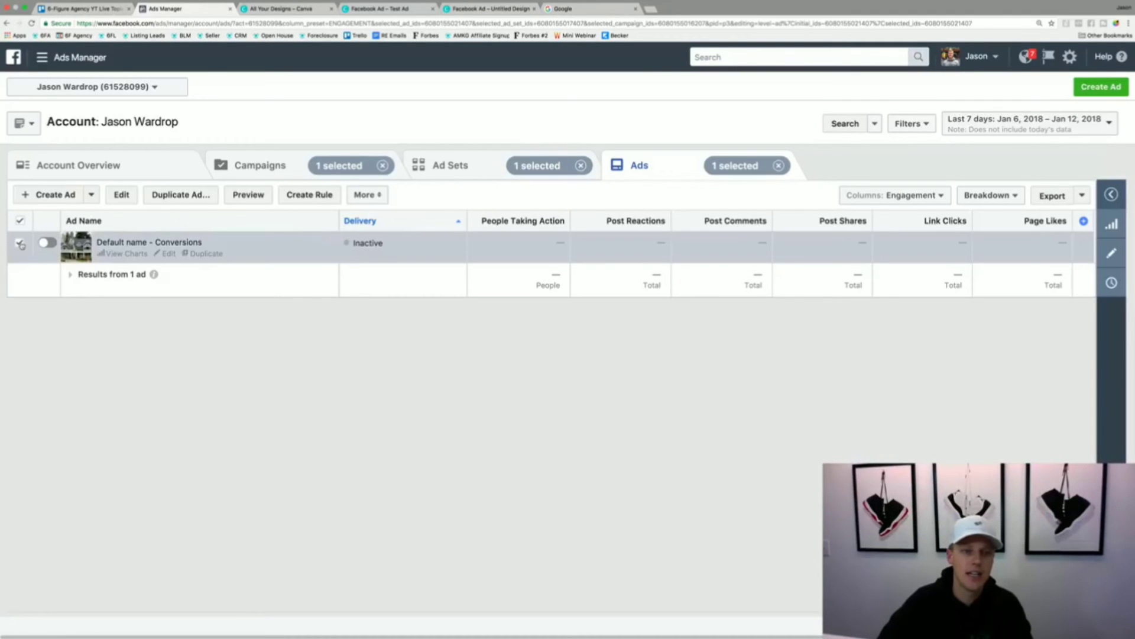
click(248, 195)
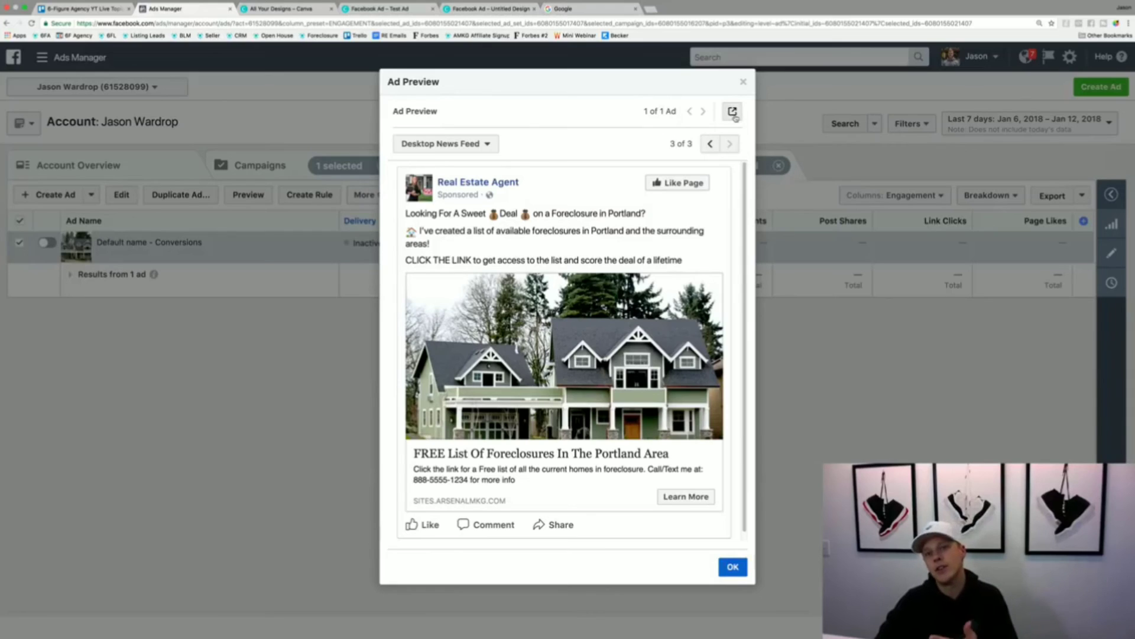
click(734, 114)
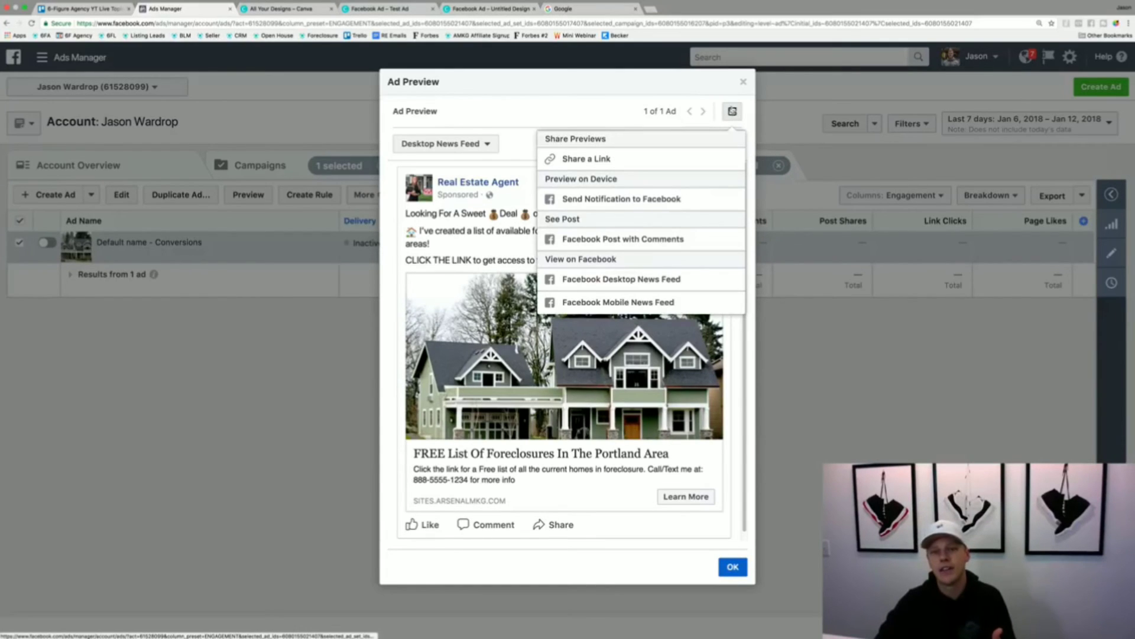
click(673, 240)
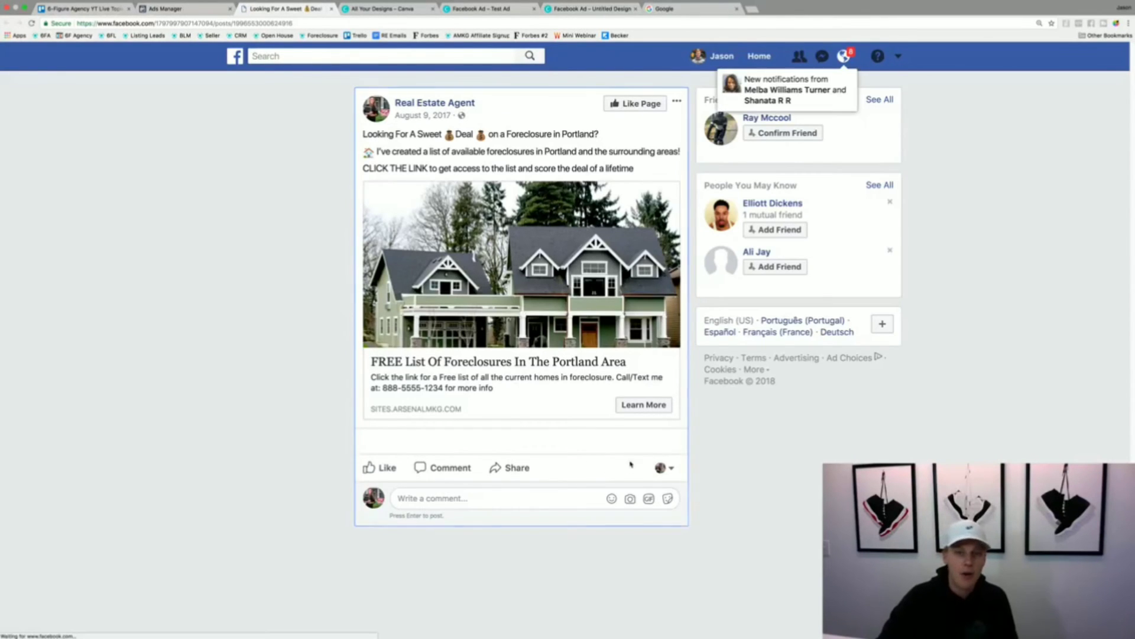
- Like the foreclosure post as the Real Estate Agent page and check which other pages can like and comment
click(380, 468)
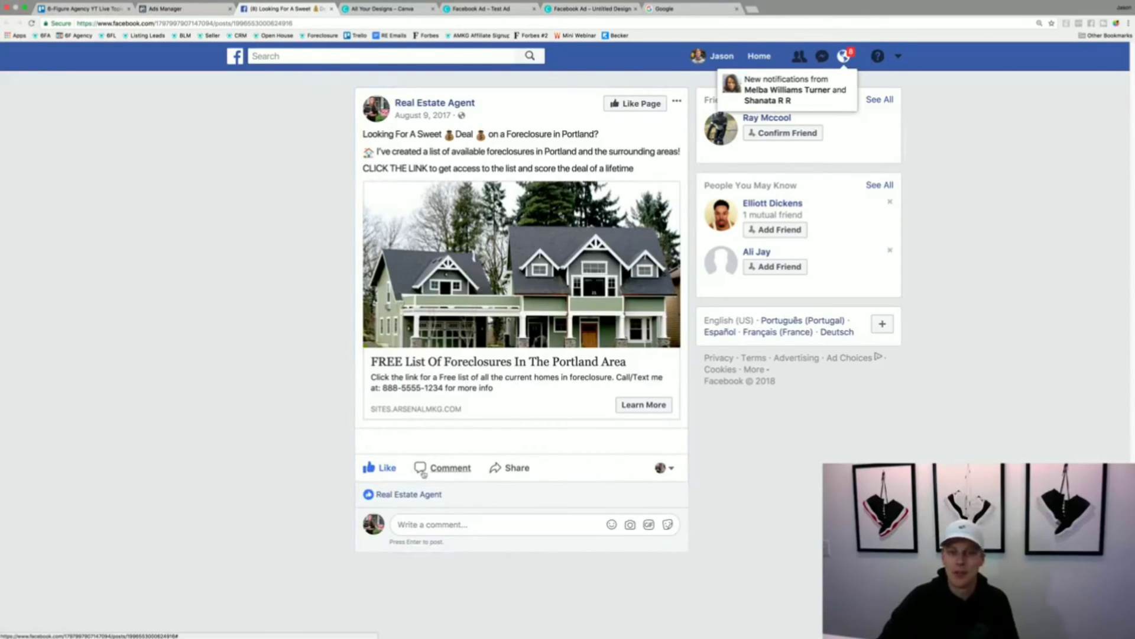
click(661, 468)
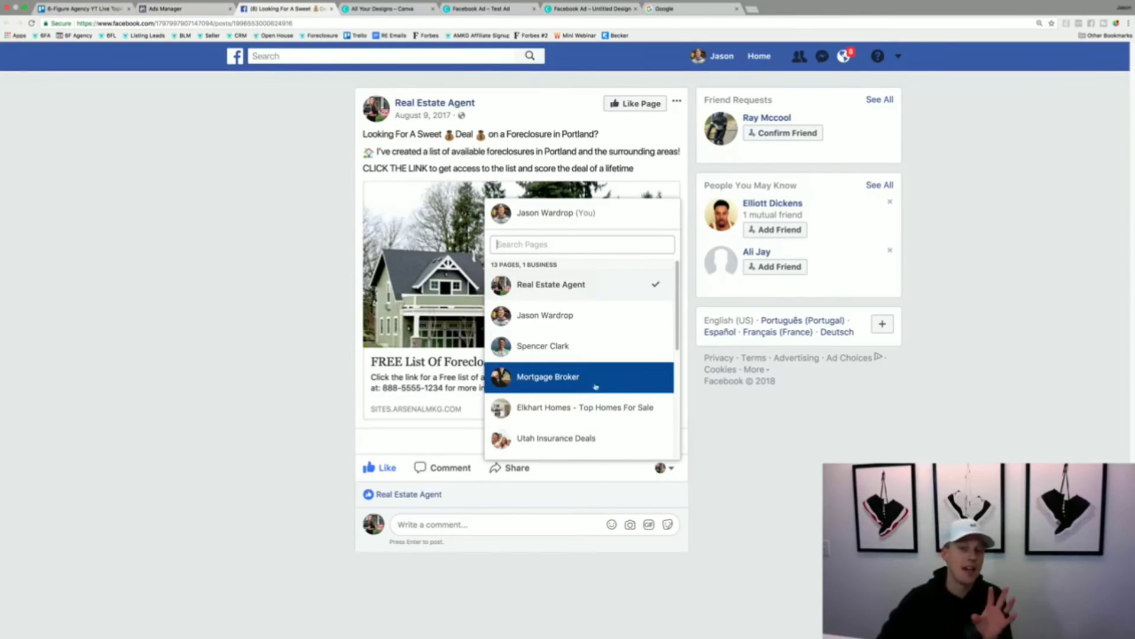
click(802, 485)
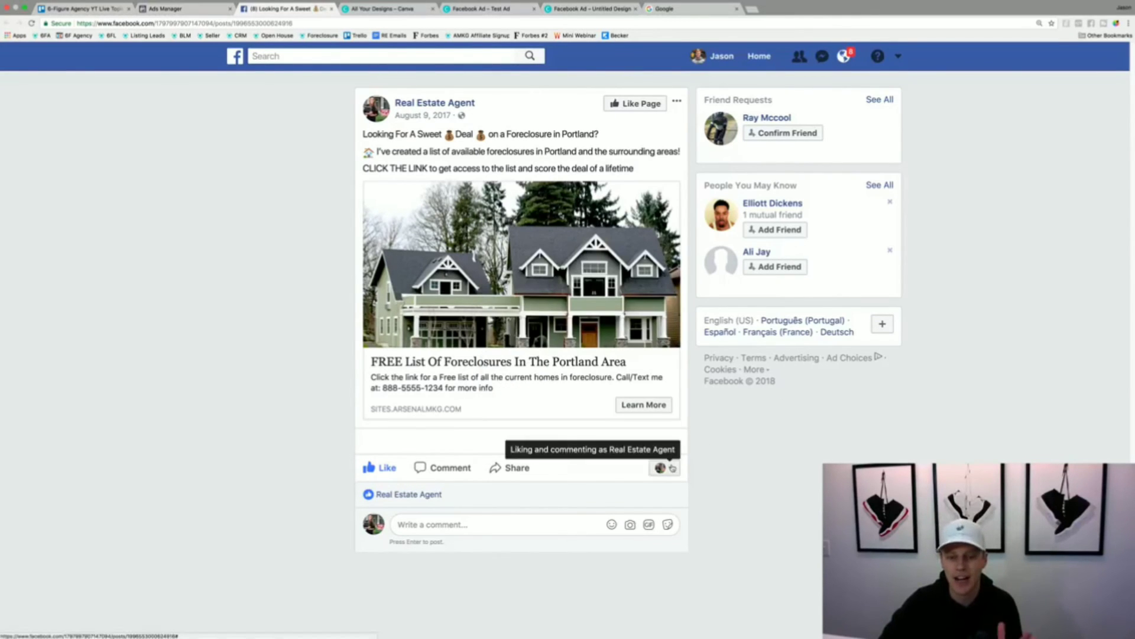
- Return to Ads Manager, dismiss the ad preview, and look through the full list of advertising tools
click(179, 8)
click(313, 431)
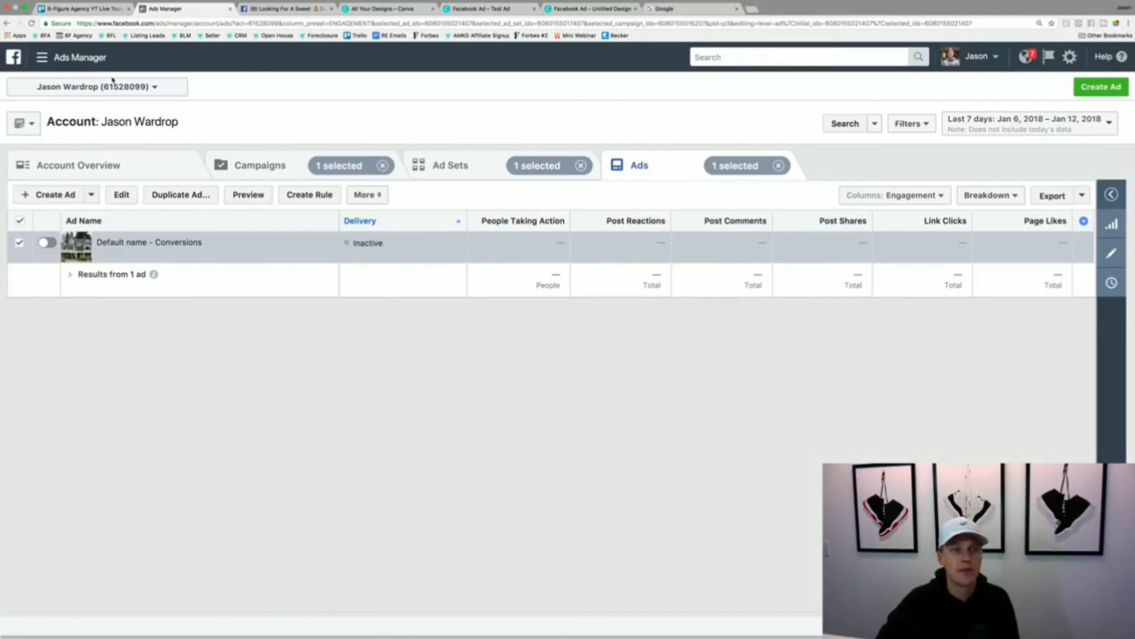
click(68, 59)
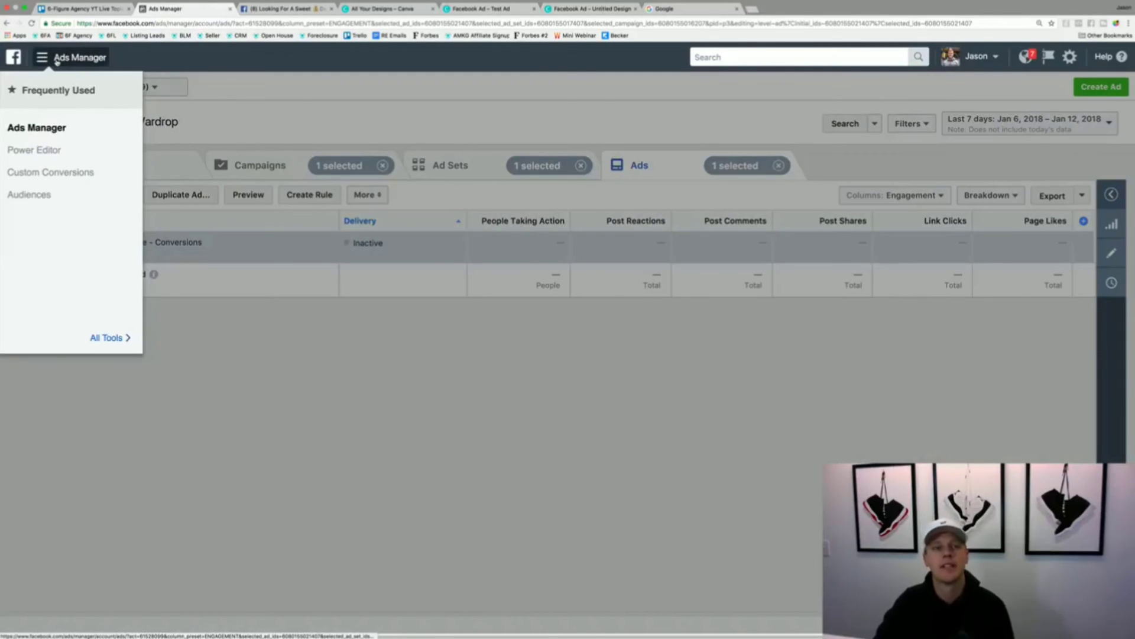
click(124, 338)
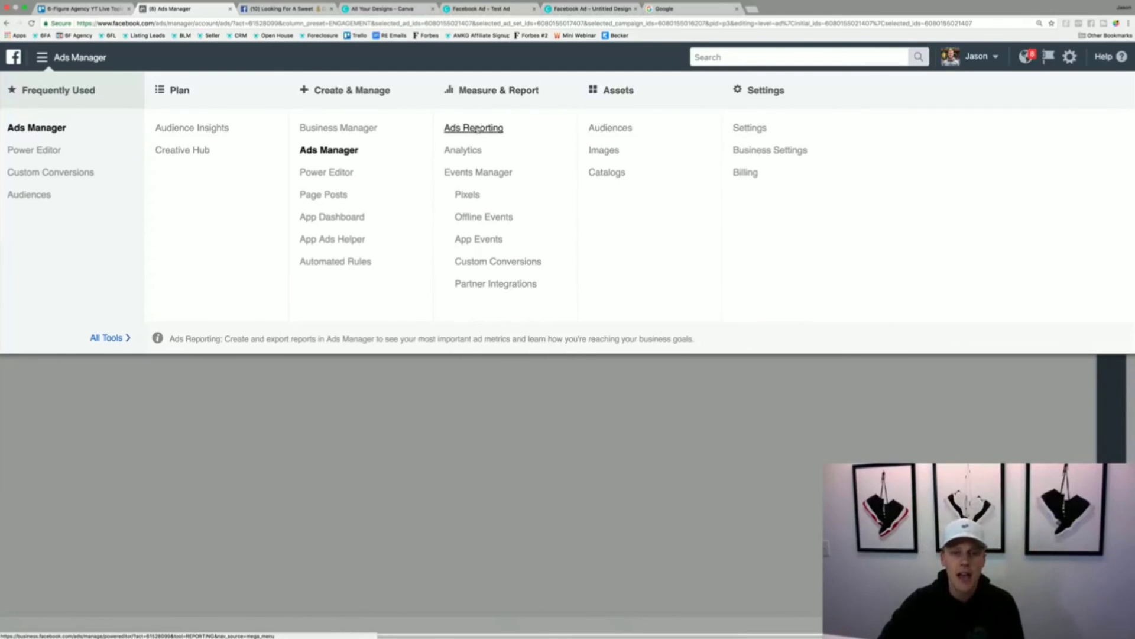
click(496, 412)
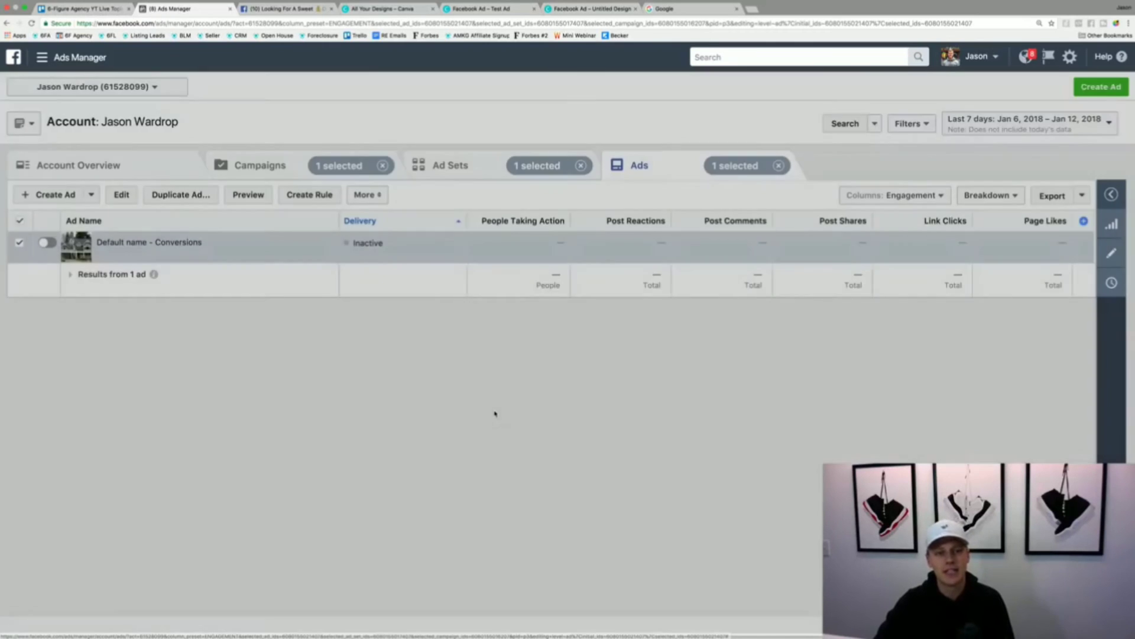